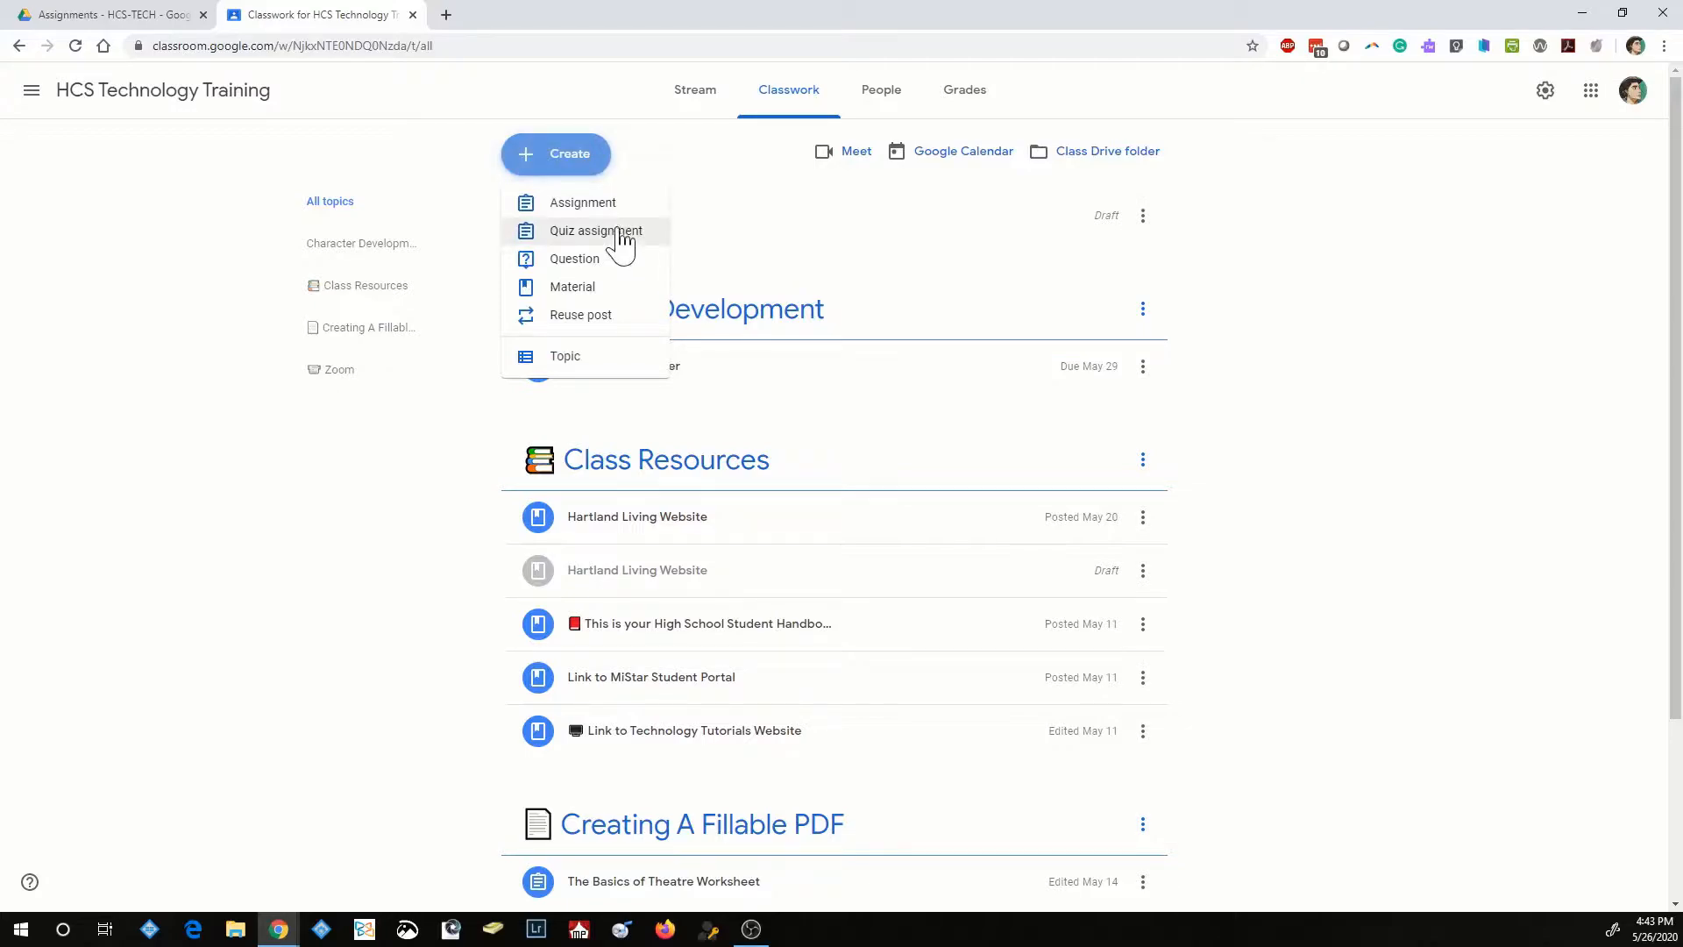
Create a quiz assignment titled "Multiplication Quiz" with the instructions "Please take the quiz below."
left_click(596, 231)
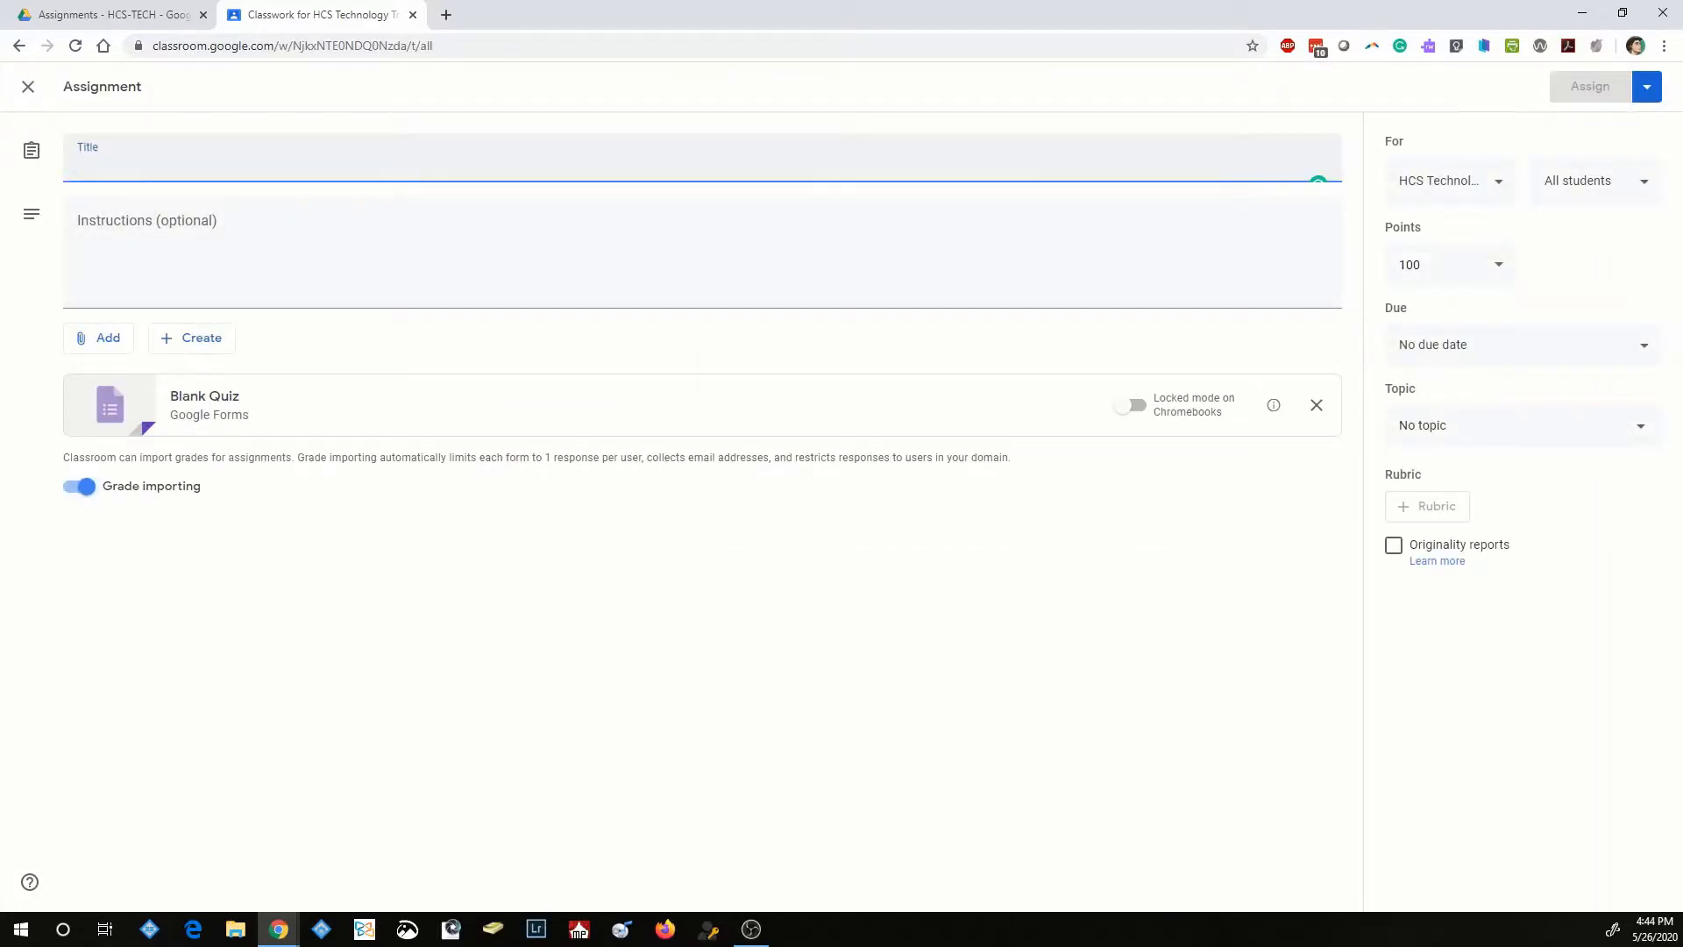
type("Mul")
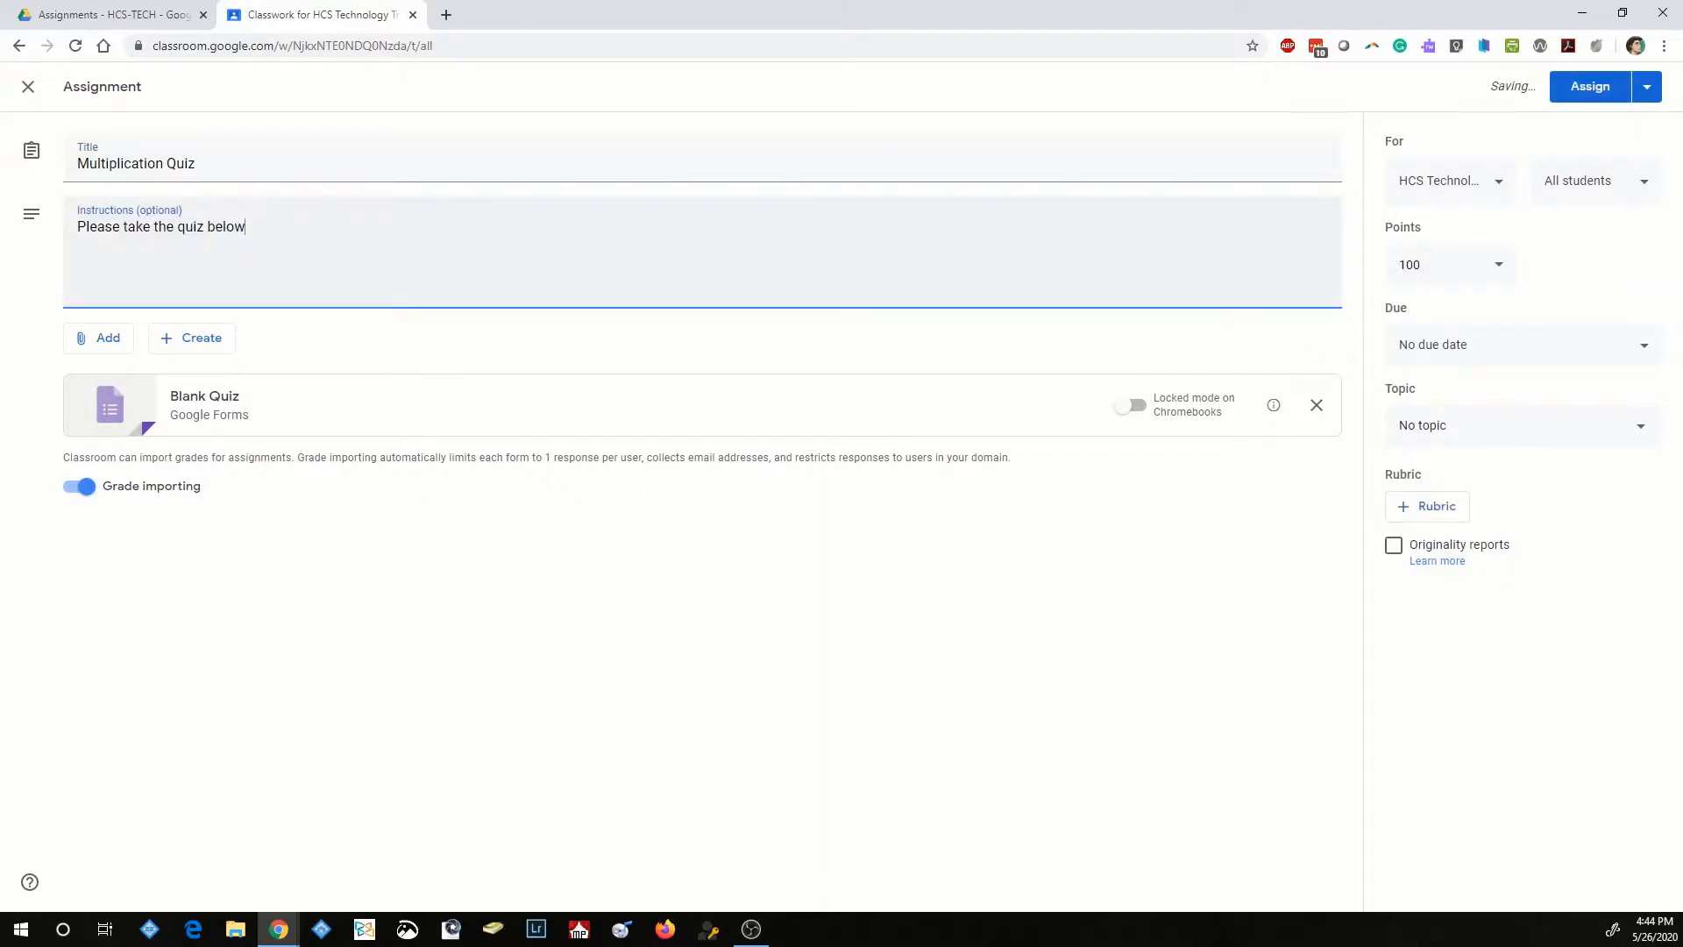
type(".")
left_click(109, 341)
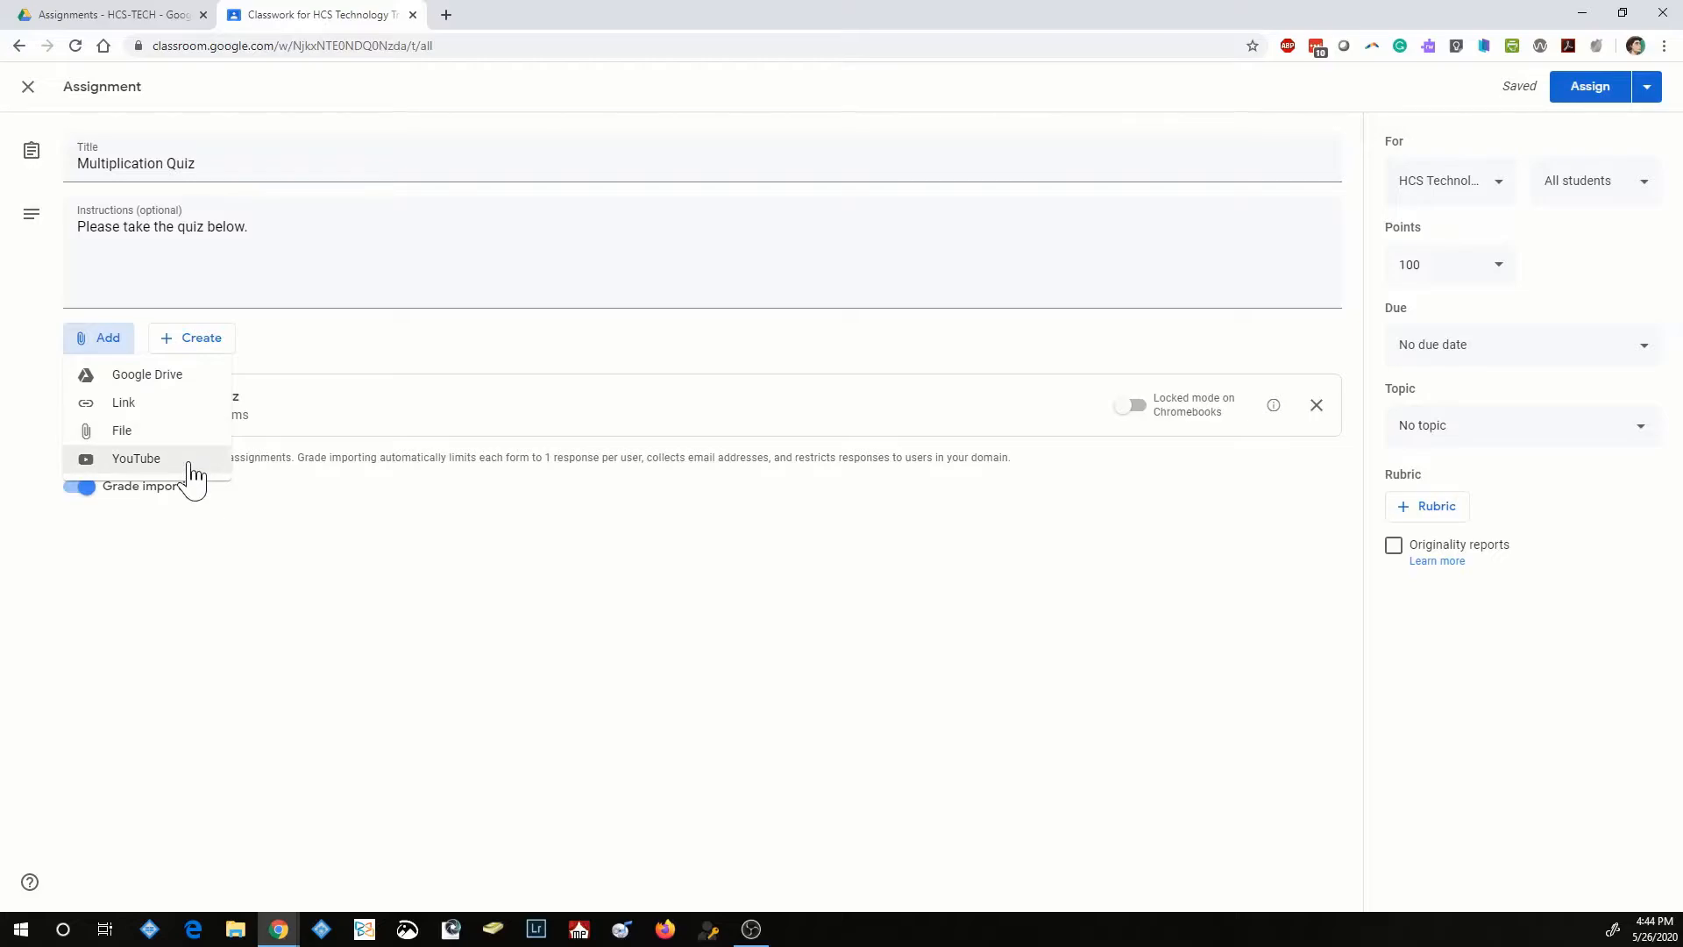
left_click(210, 352)
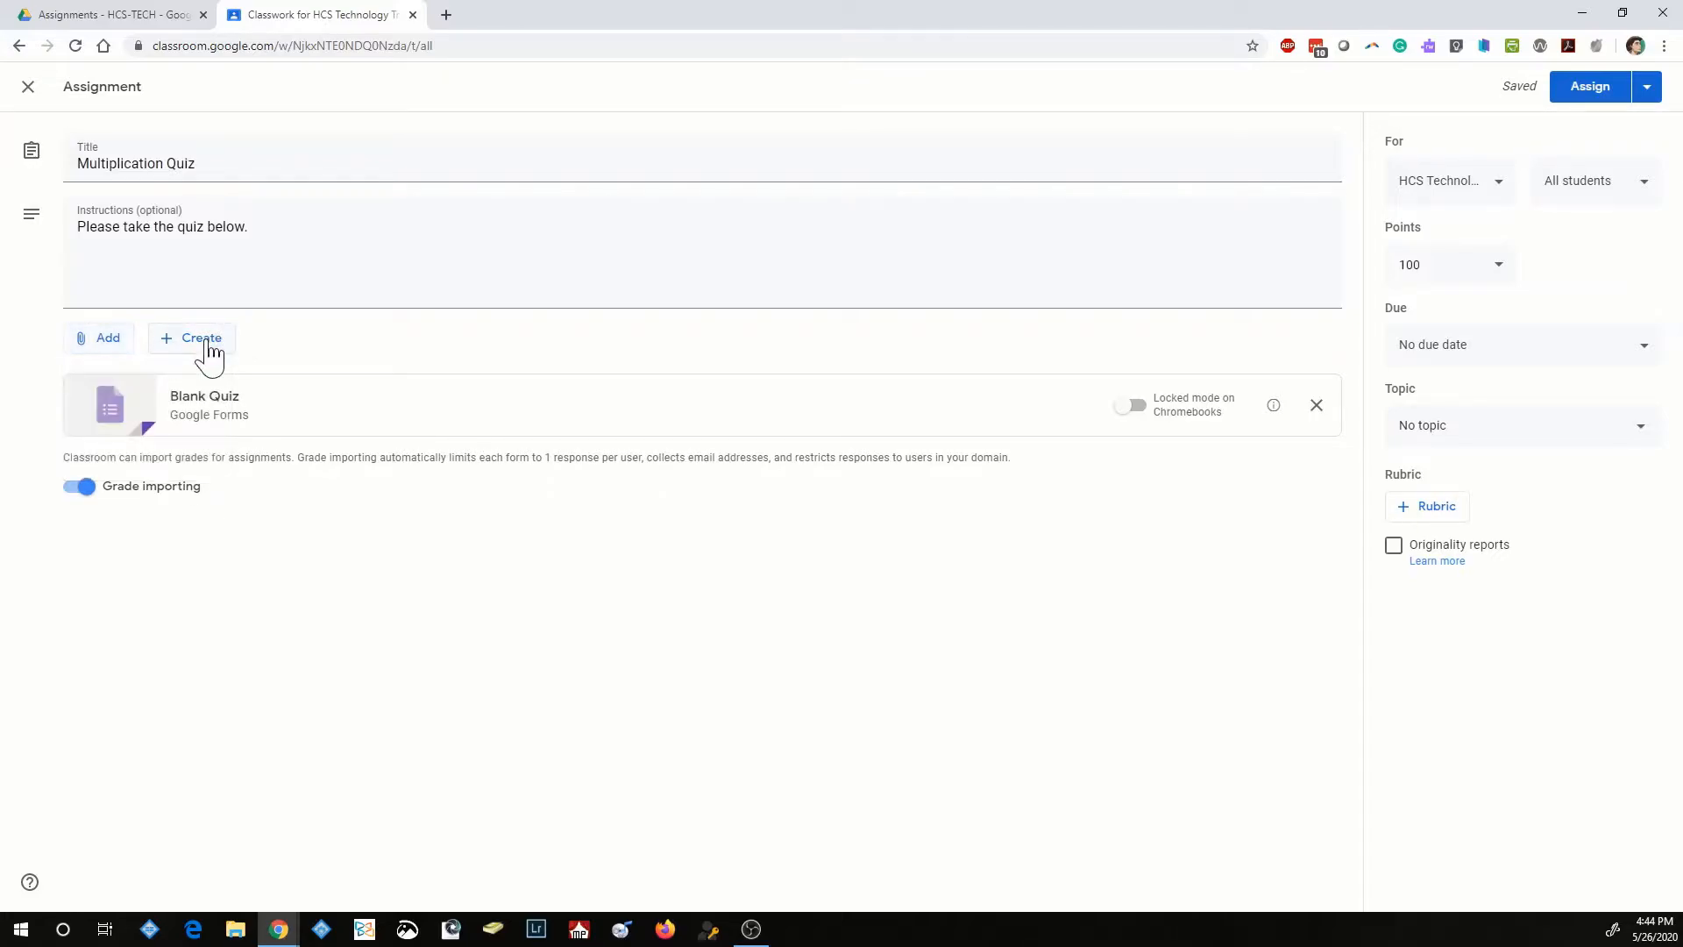
left_click(212, 350)
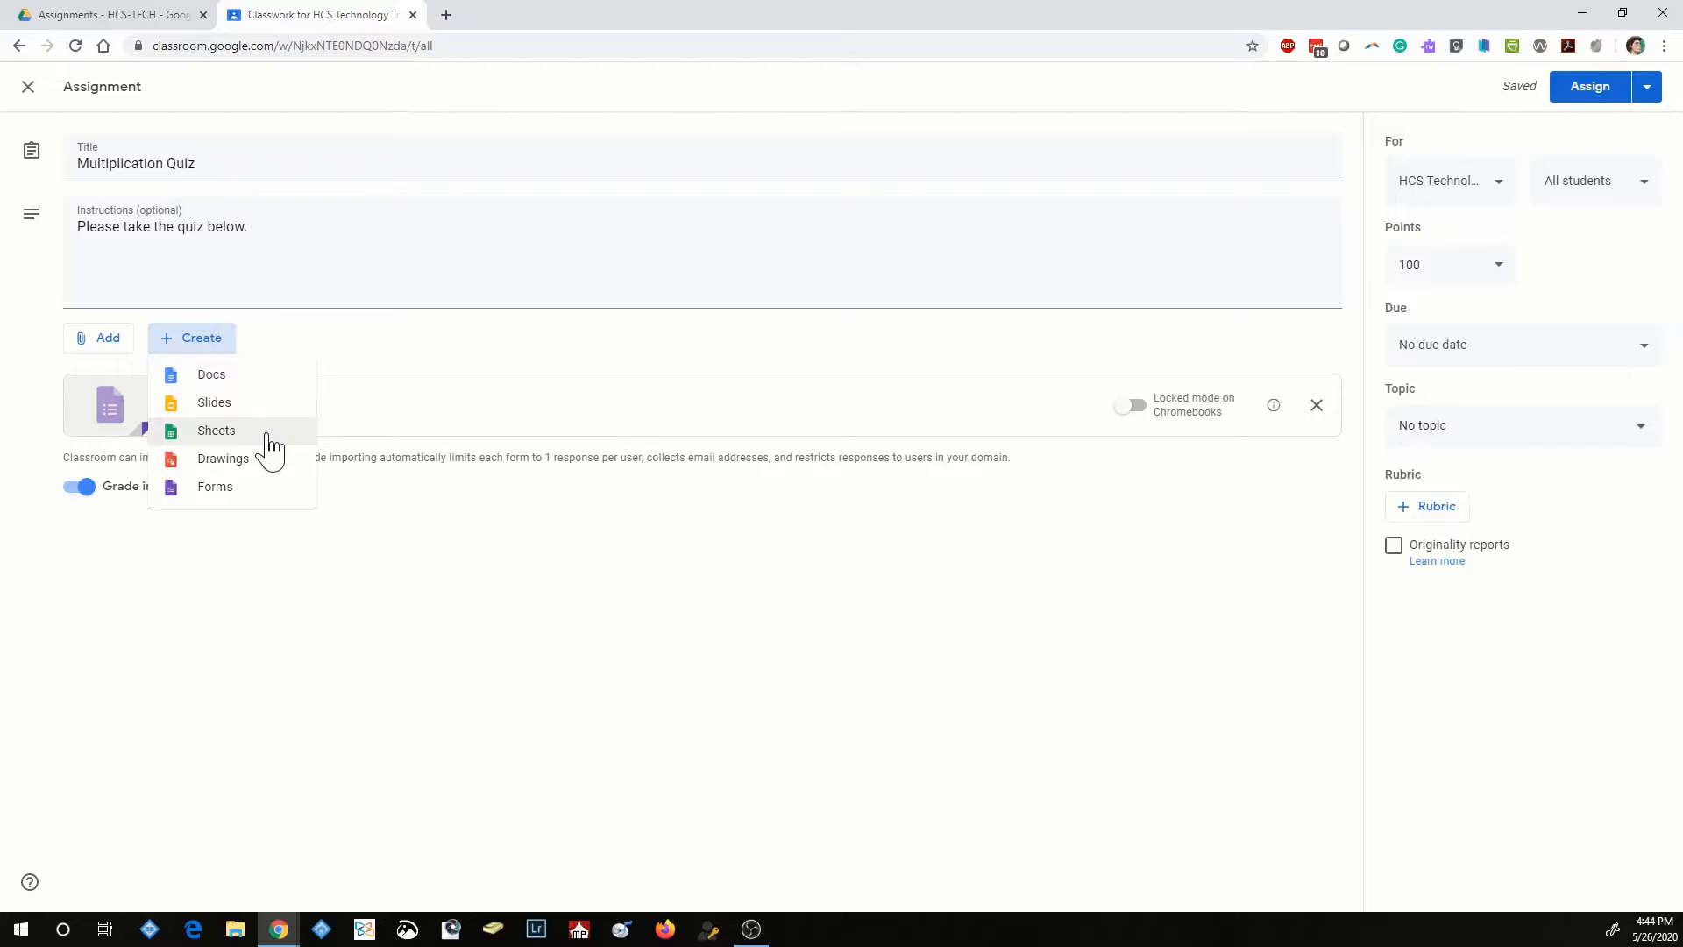
left_click(370, 344)
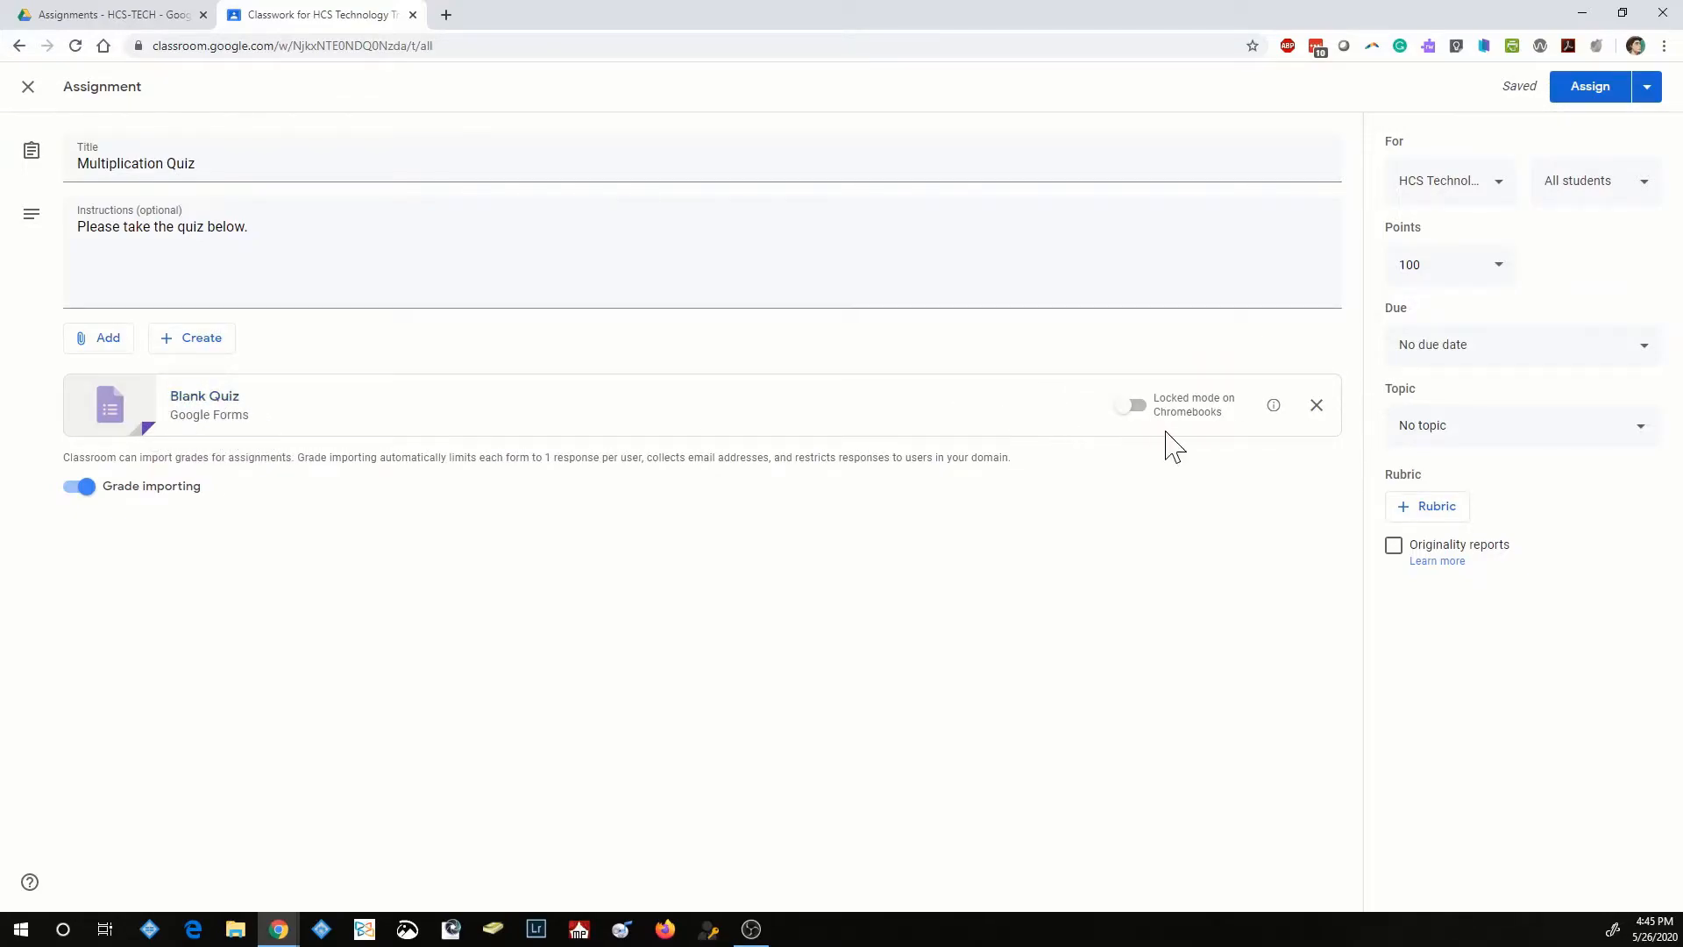
left_click(1133, 413)
left_click(1138, 408)
Open the attached blank quiz form and rename it "2020-05 Multiplication Quiz"
left_click(200, 398)
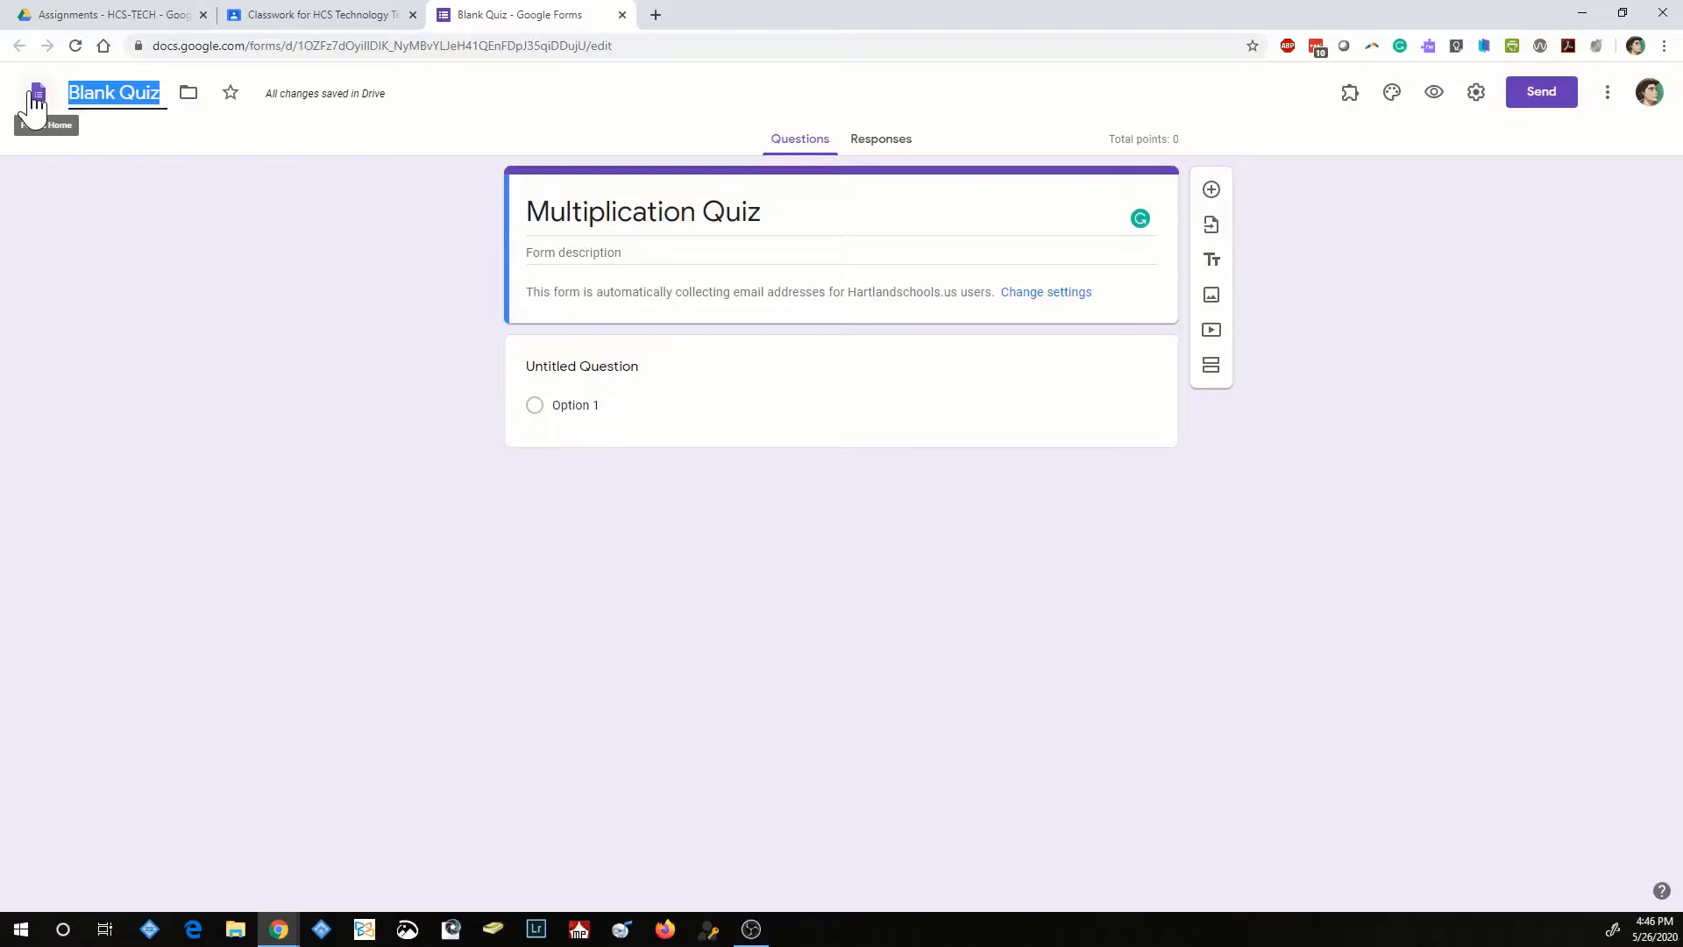
type("2020-05 Multiplication Quiz")
key("Return")
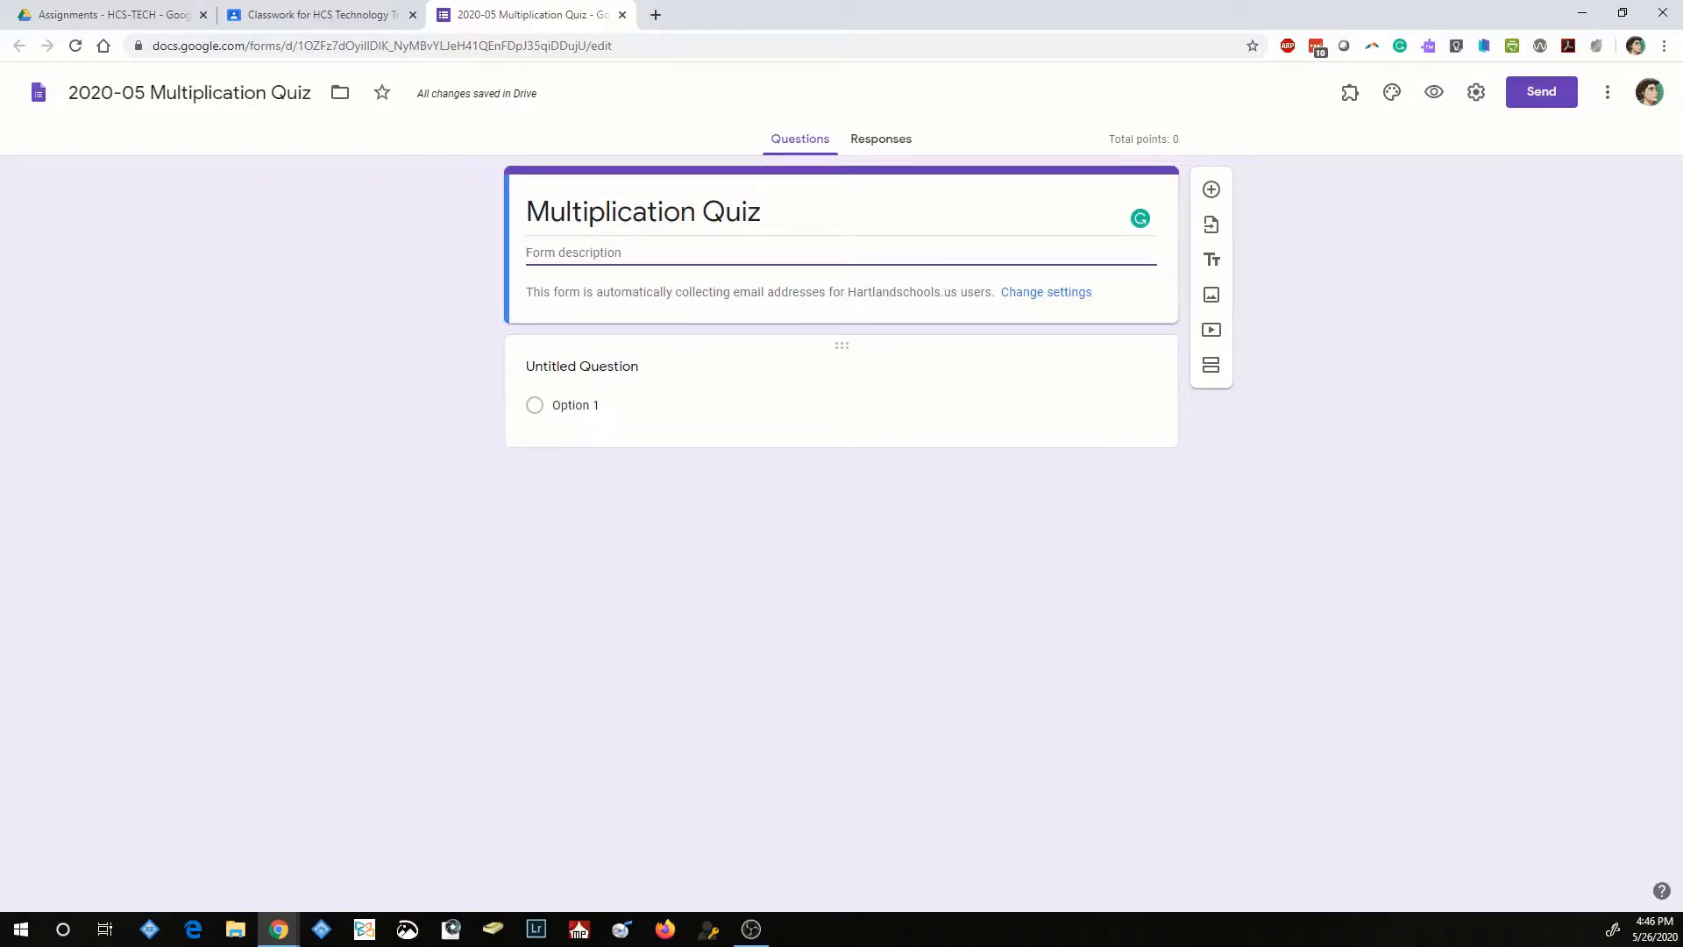
Write the first question as multiple choice, "What is 3 x 4?", with options 7, 12, 15 and 34, and make it required
left_click(585, 375)
type("What is 3 x 4?")
key("Return")
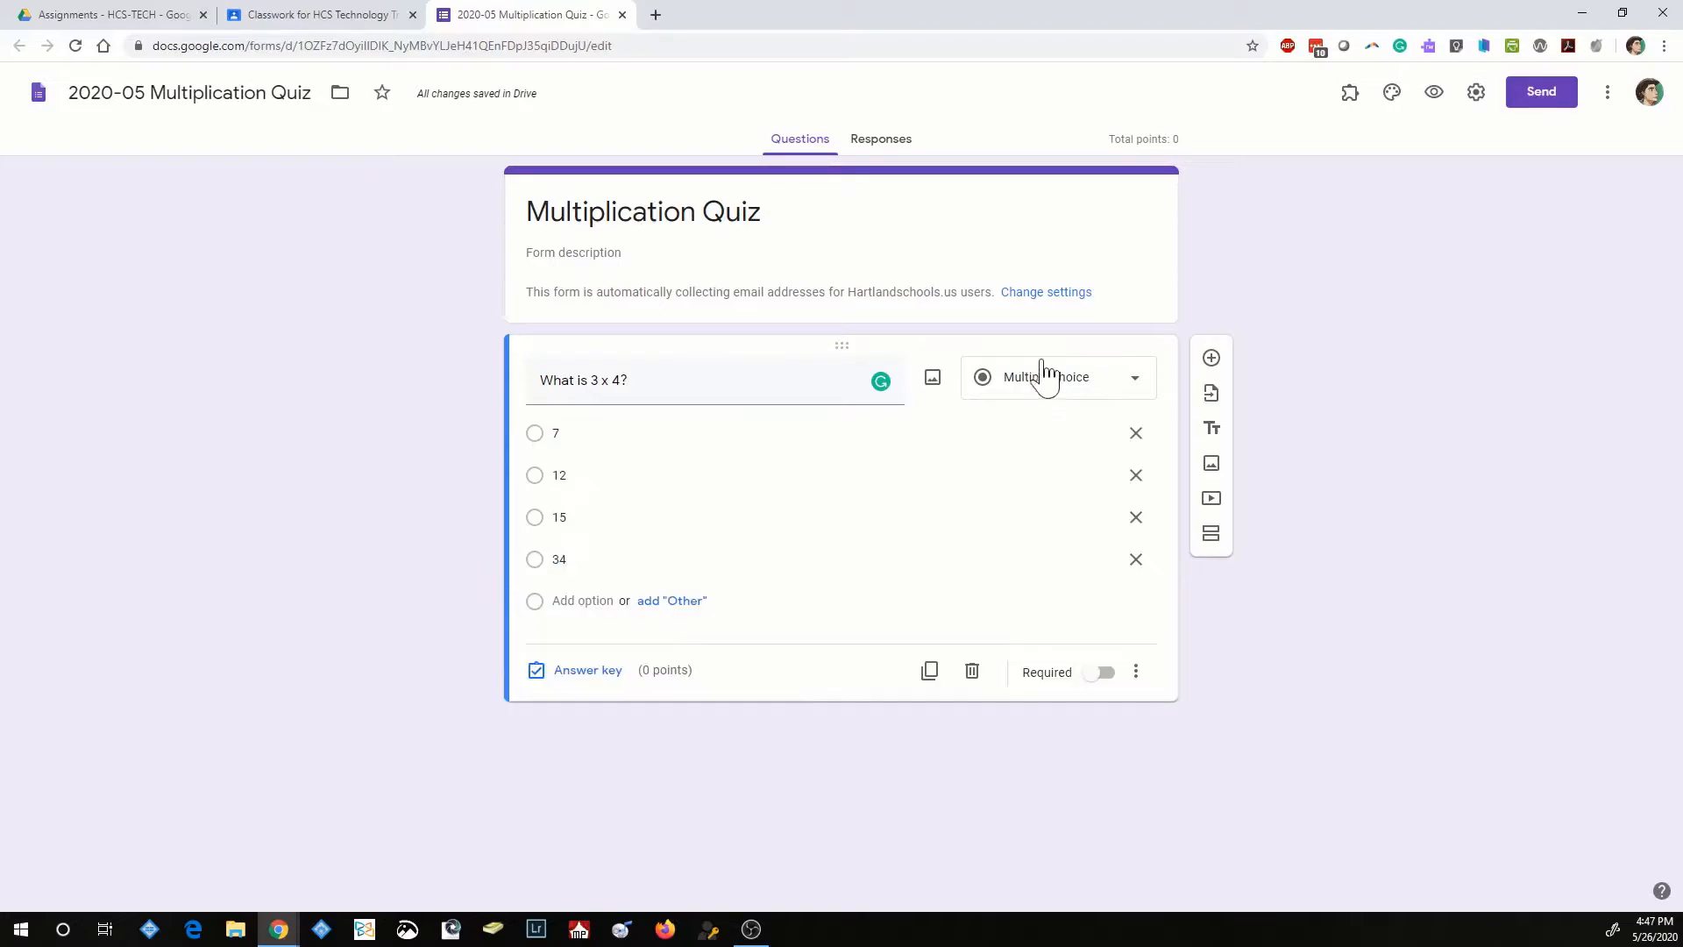
left_click(1141, 393)
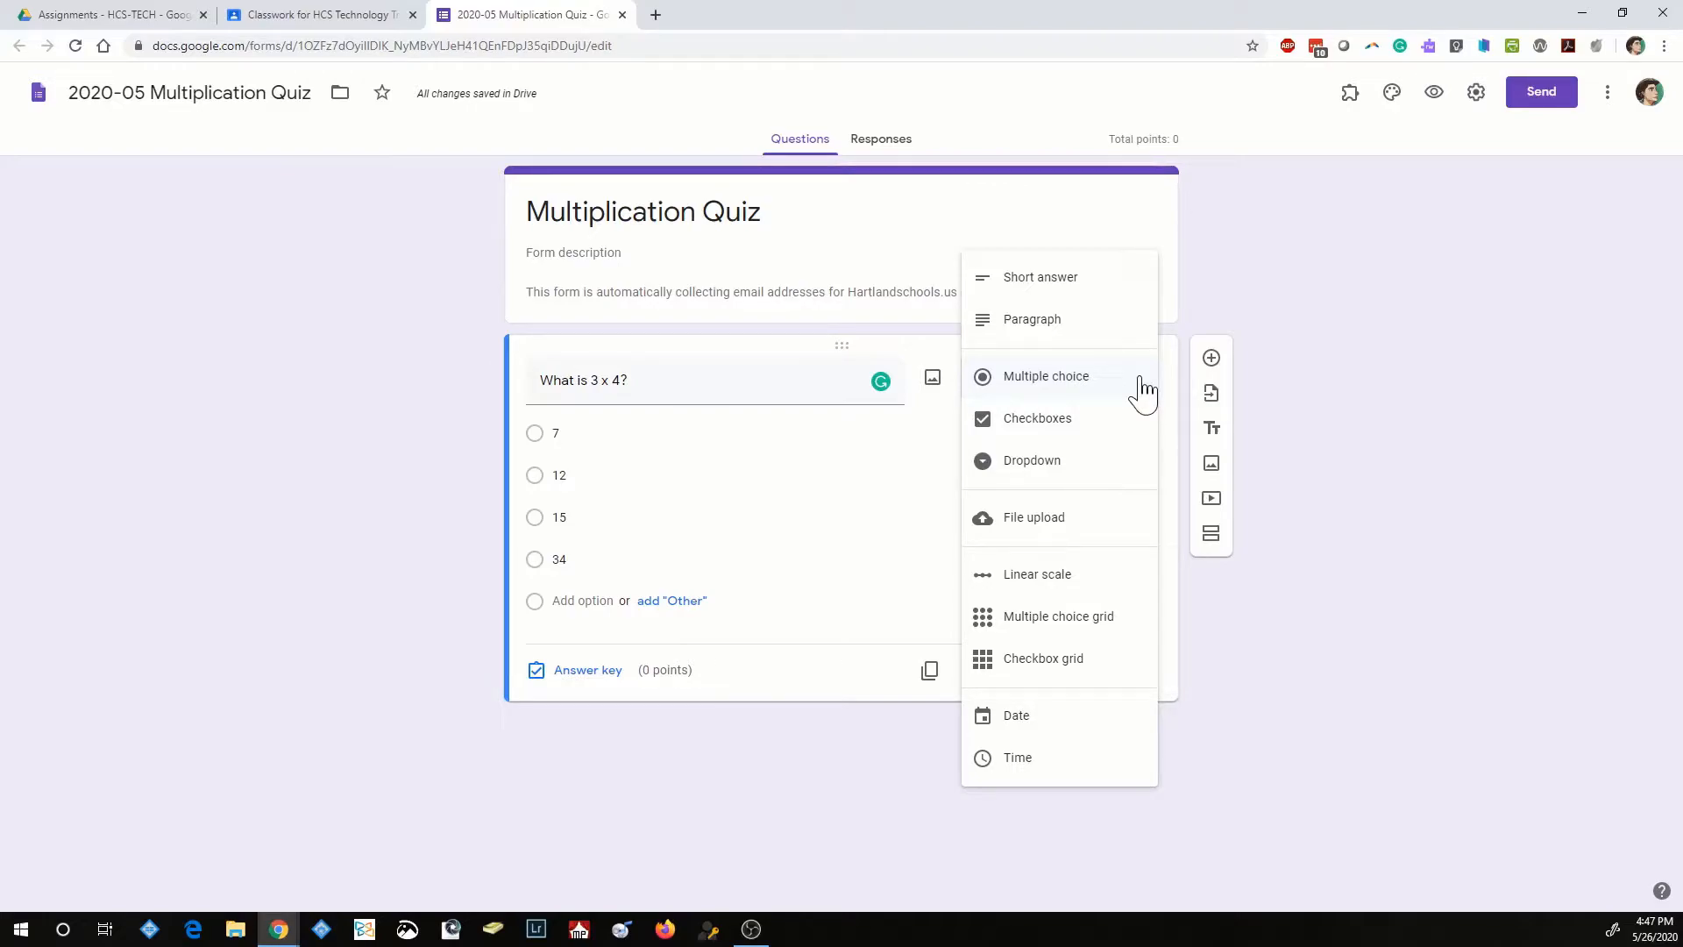
left_click(1314, 319)
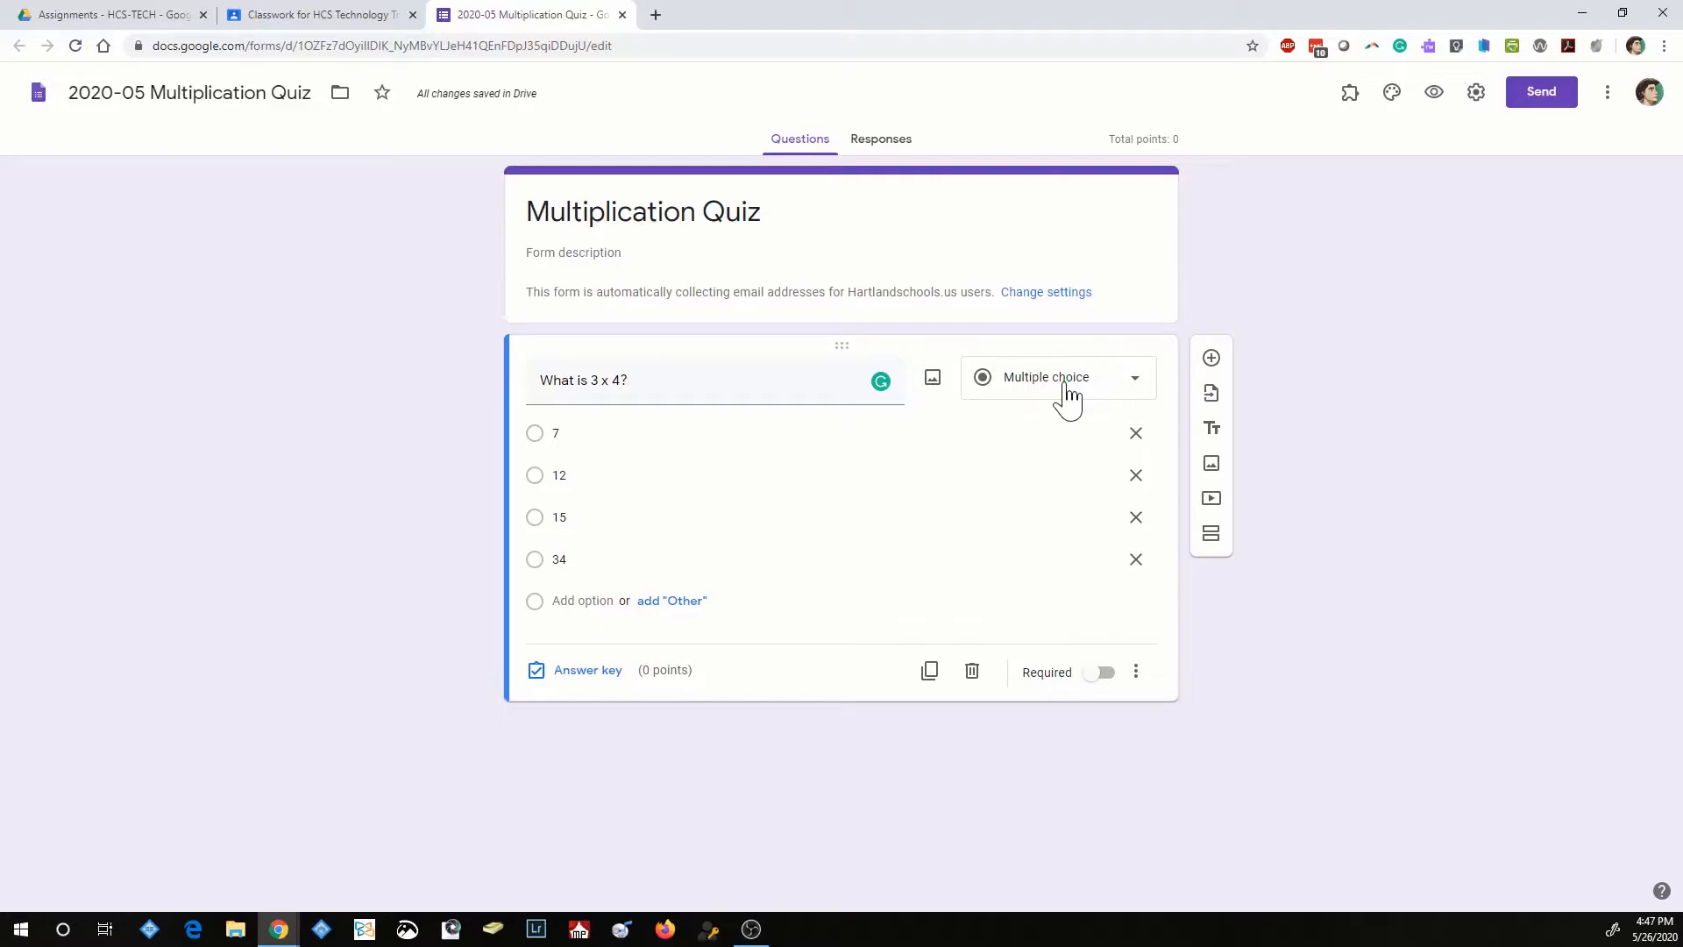
left_click(1104, 673)
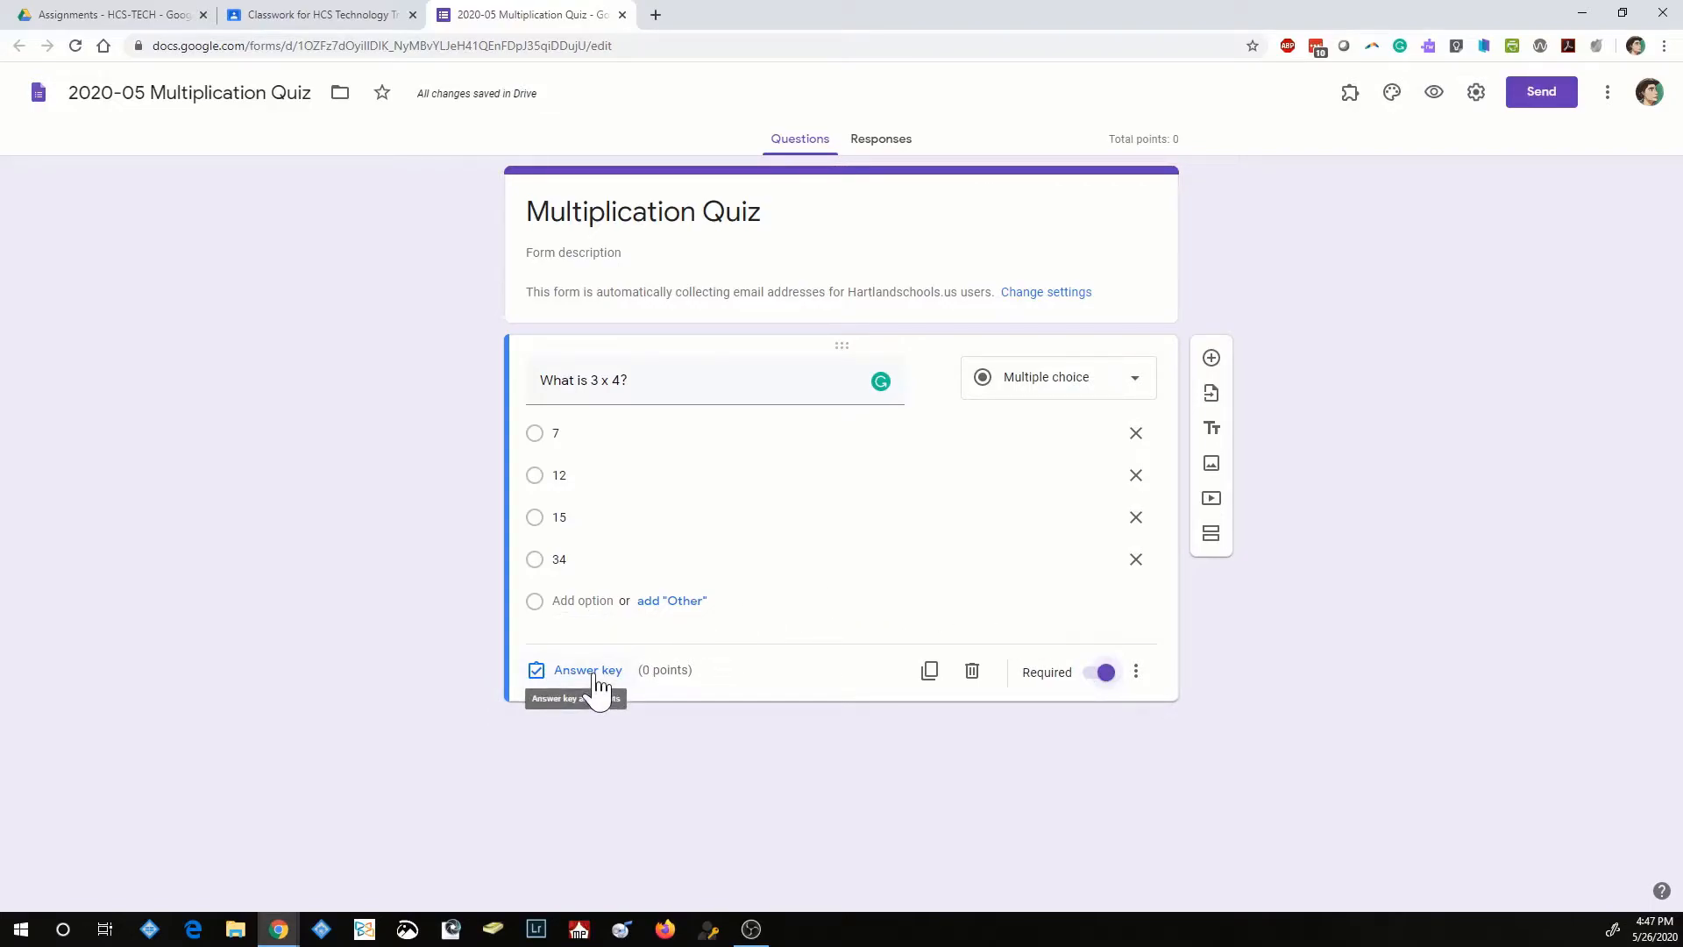
Set the answer key of the 3 x 4 question to 12, worth 1 point, without any answer feedback
left_click(588, 671)
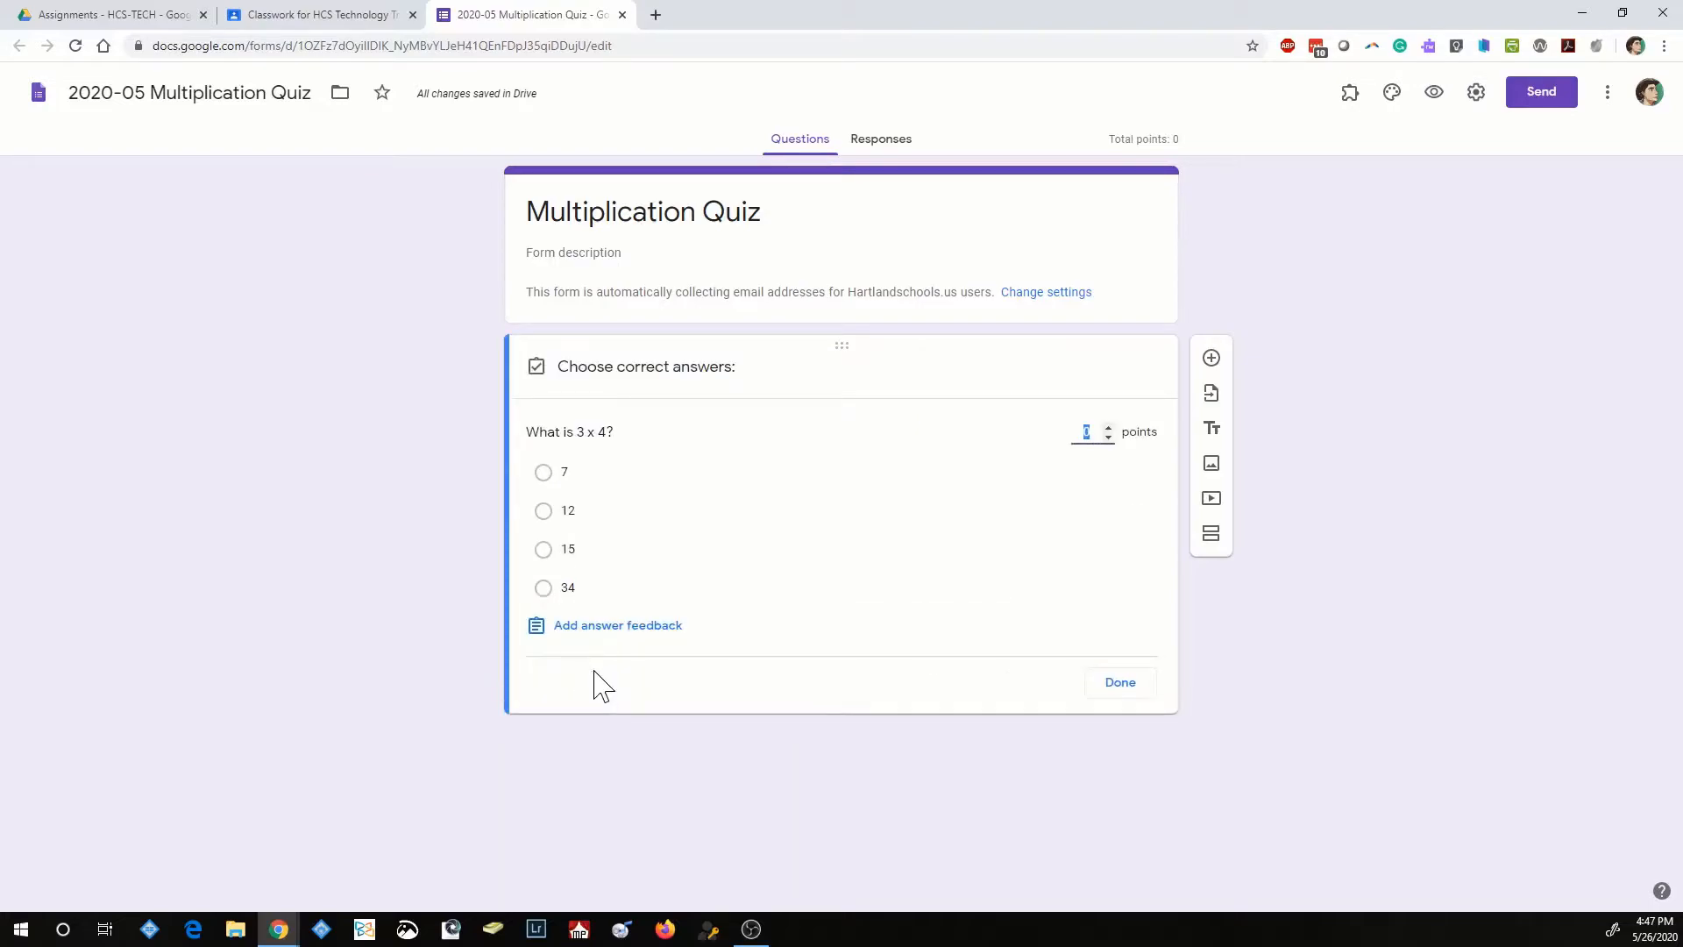
left_click(1108, 428)
left_click(543, 511)
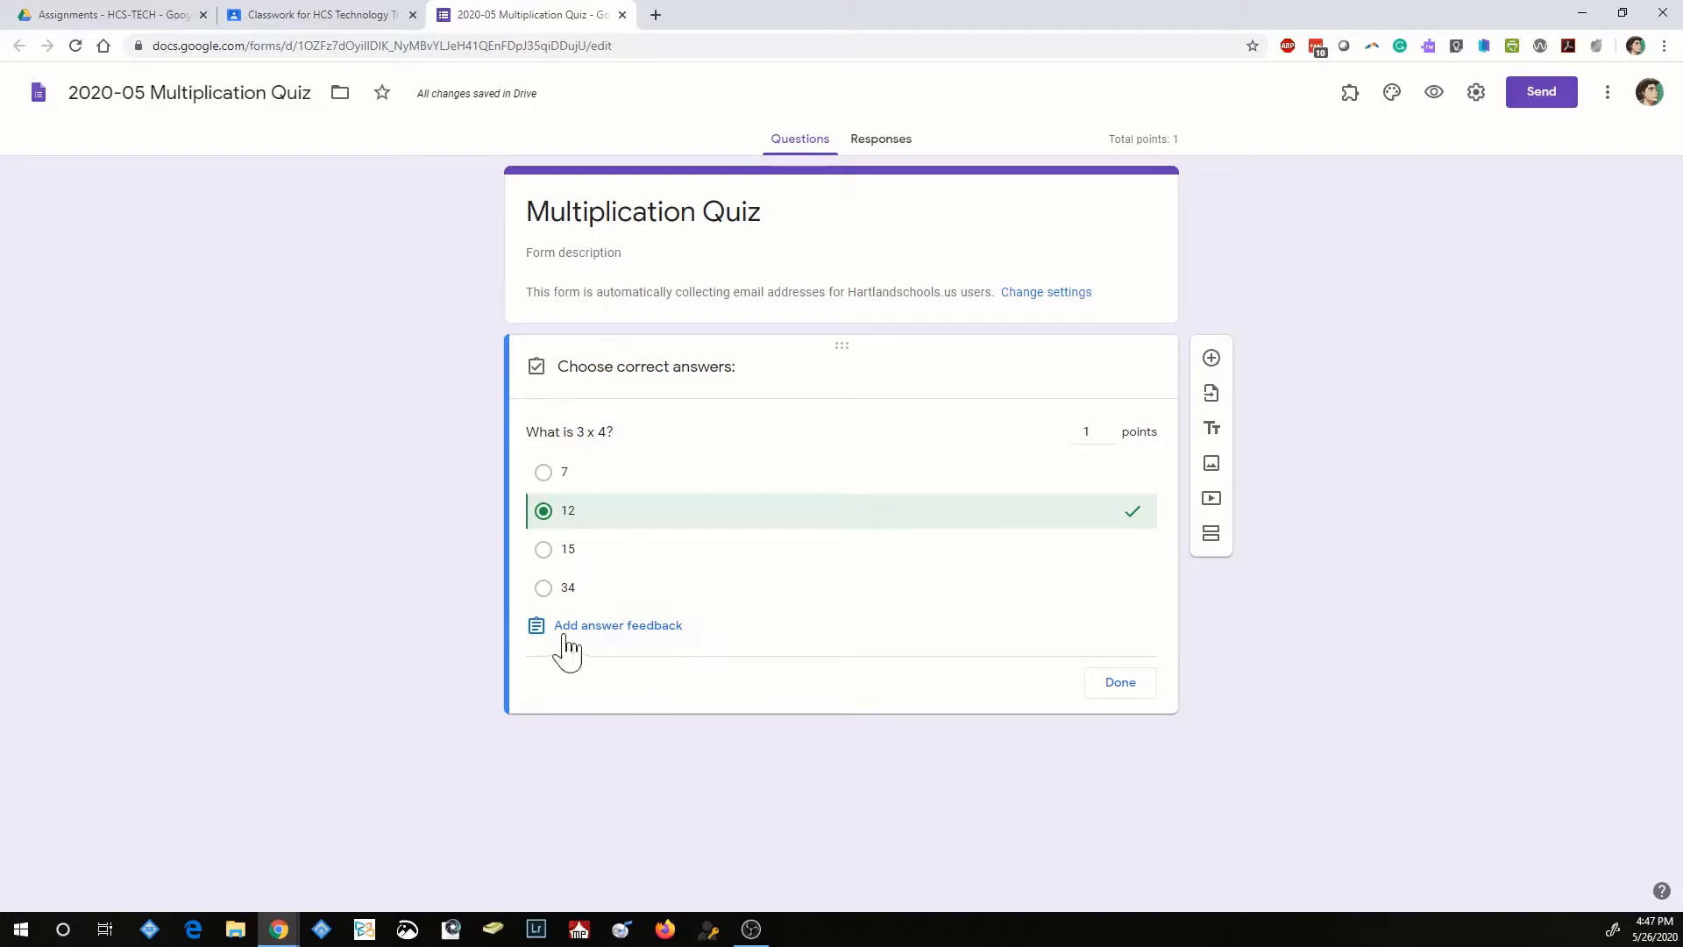
left_click(657, 626)
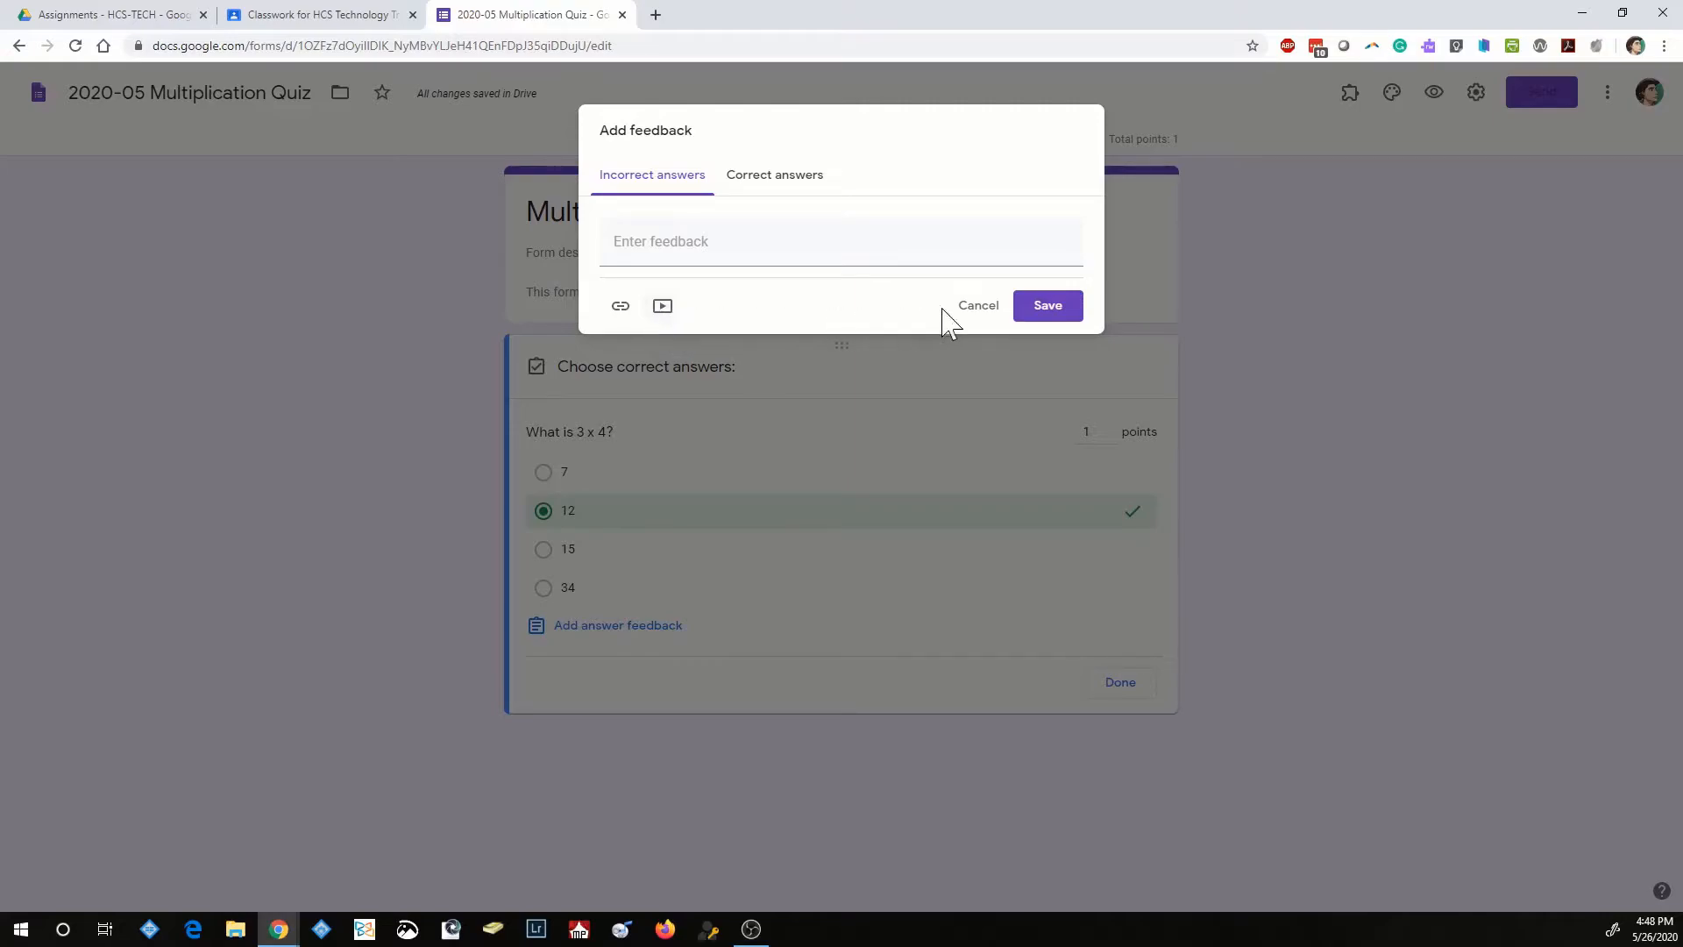
left_click(1050, 315)
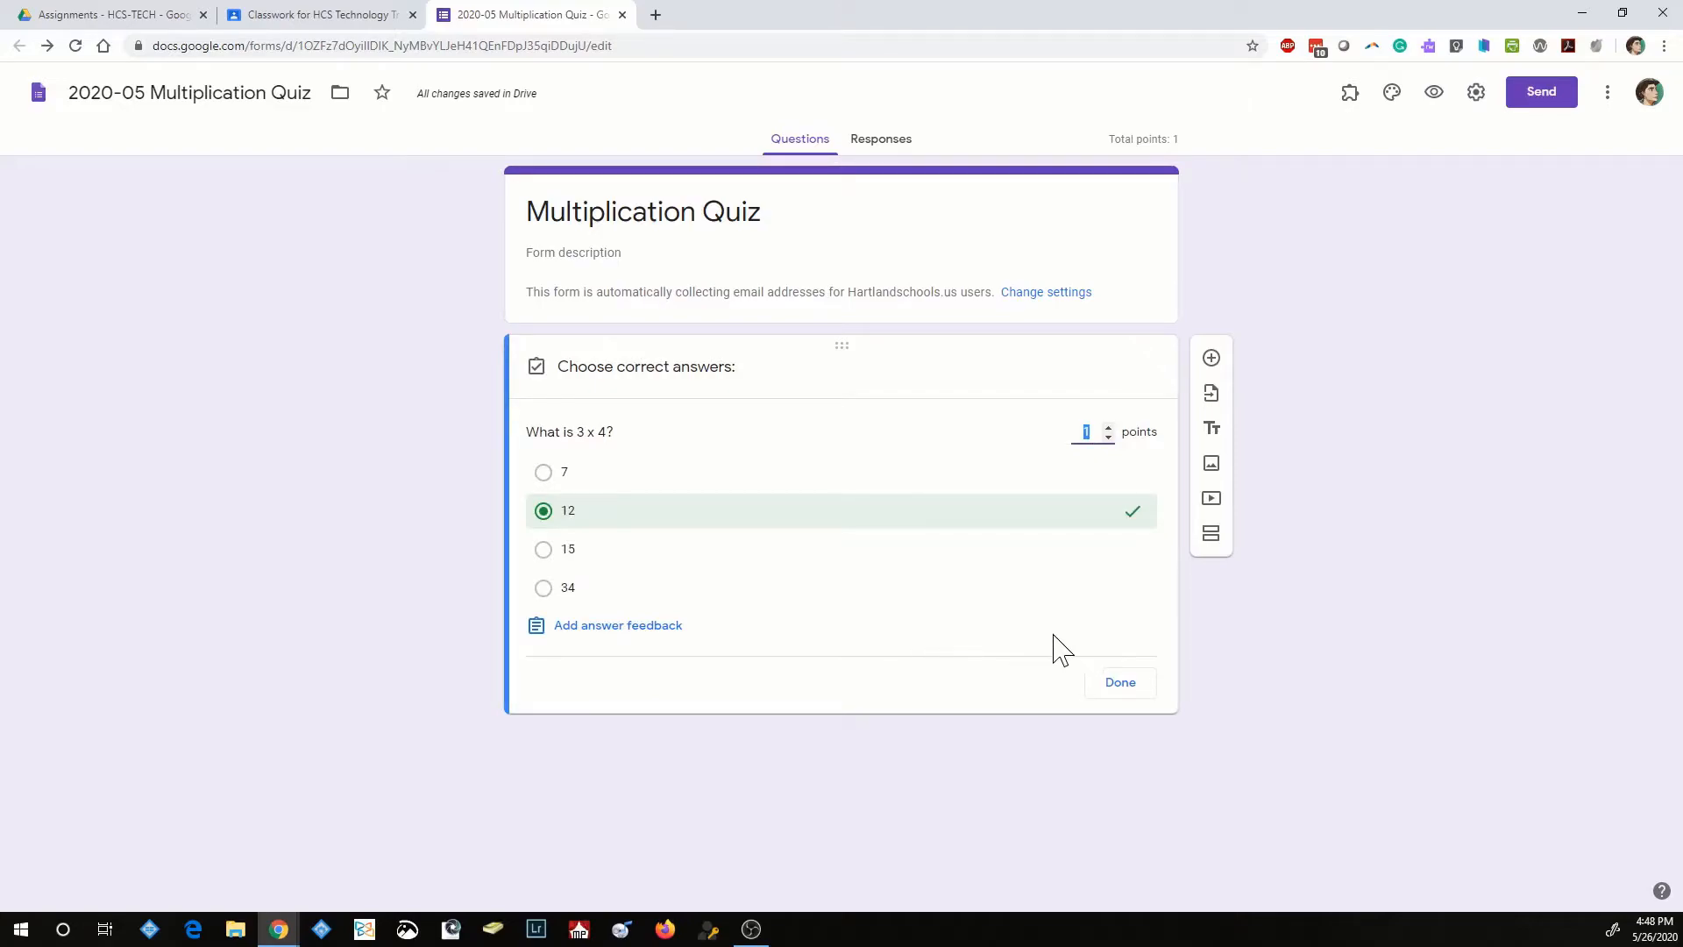
left_click(1120, 684)
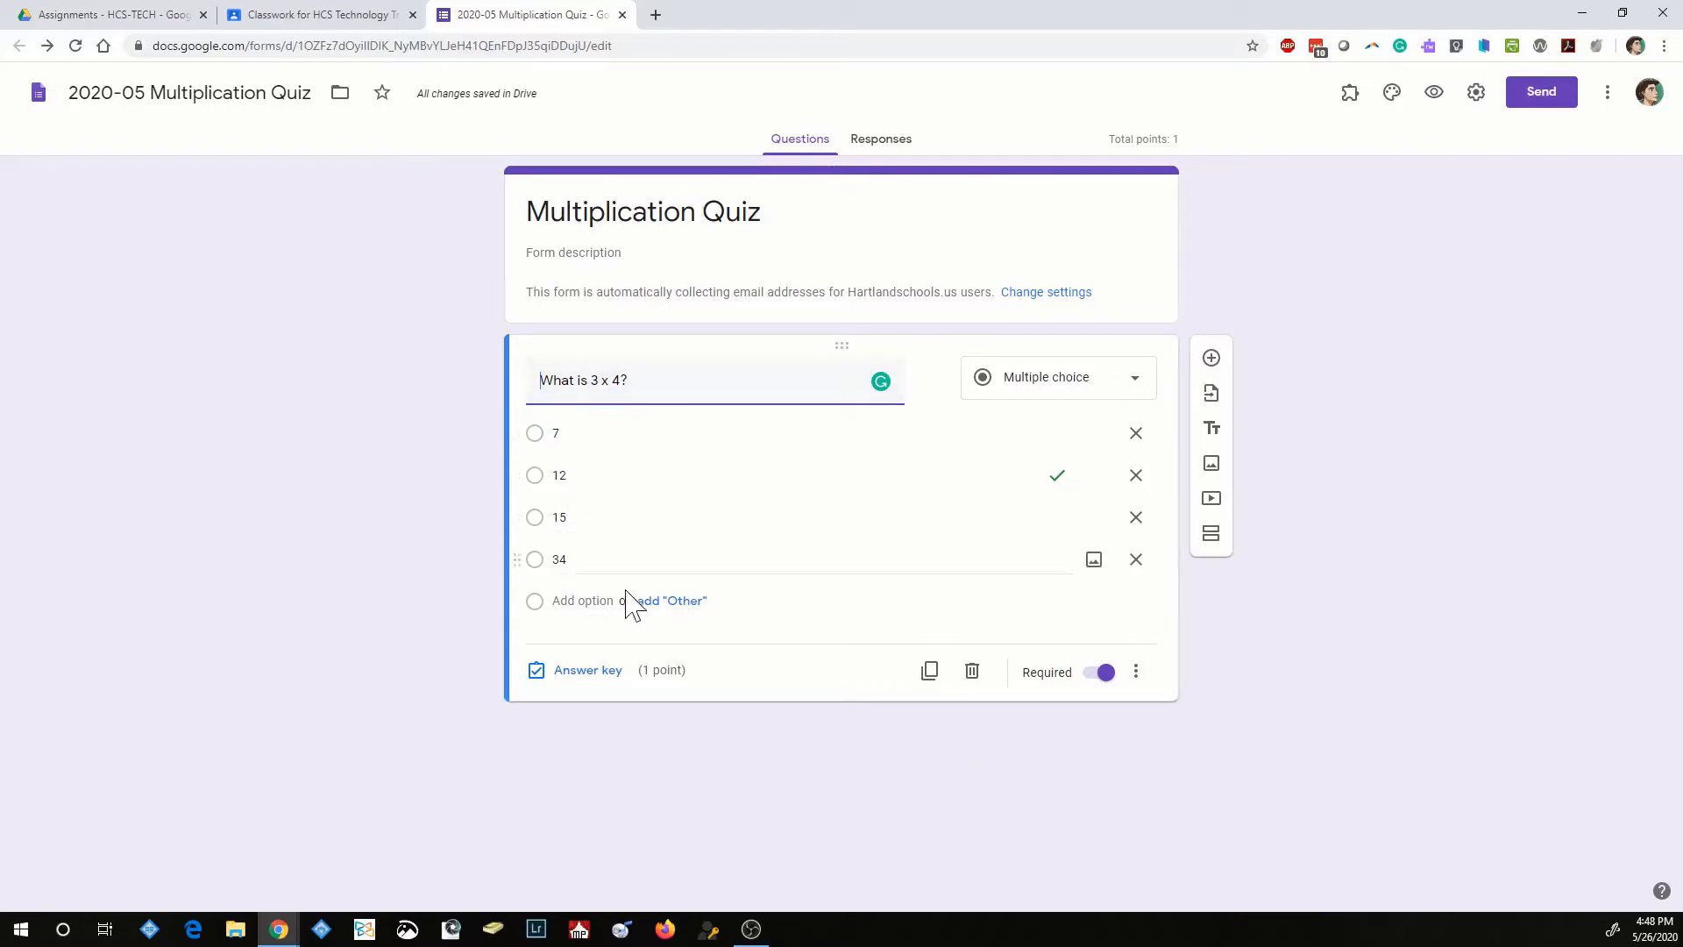
Duplicate the 3 x 4 question and change the copy to "What is 4 x 5?" with options 9, 45, 1 and 20
left_click(930, 683)
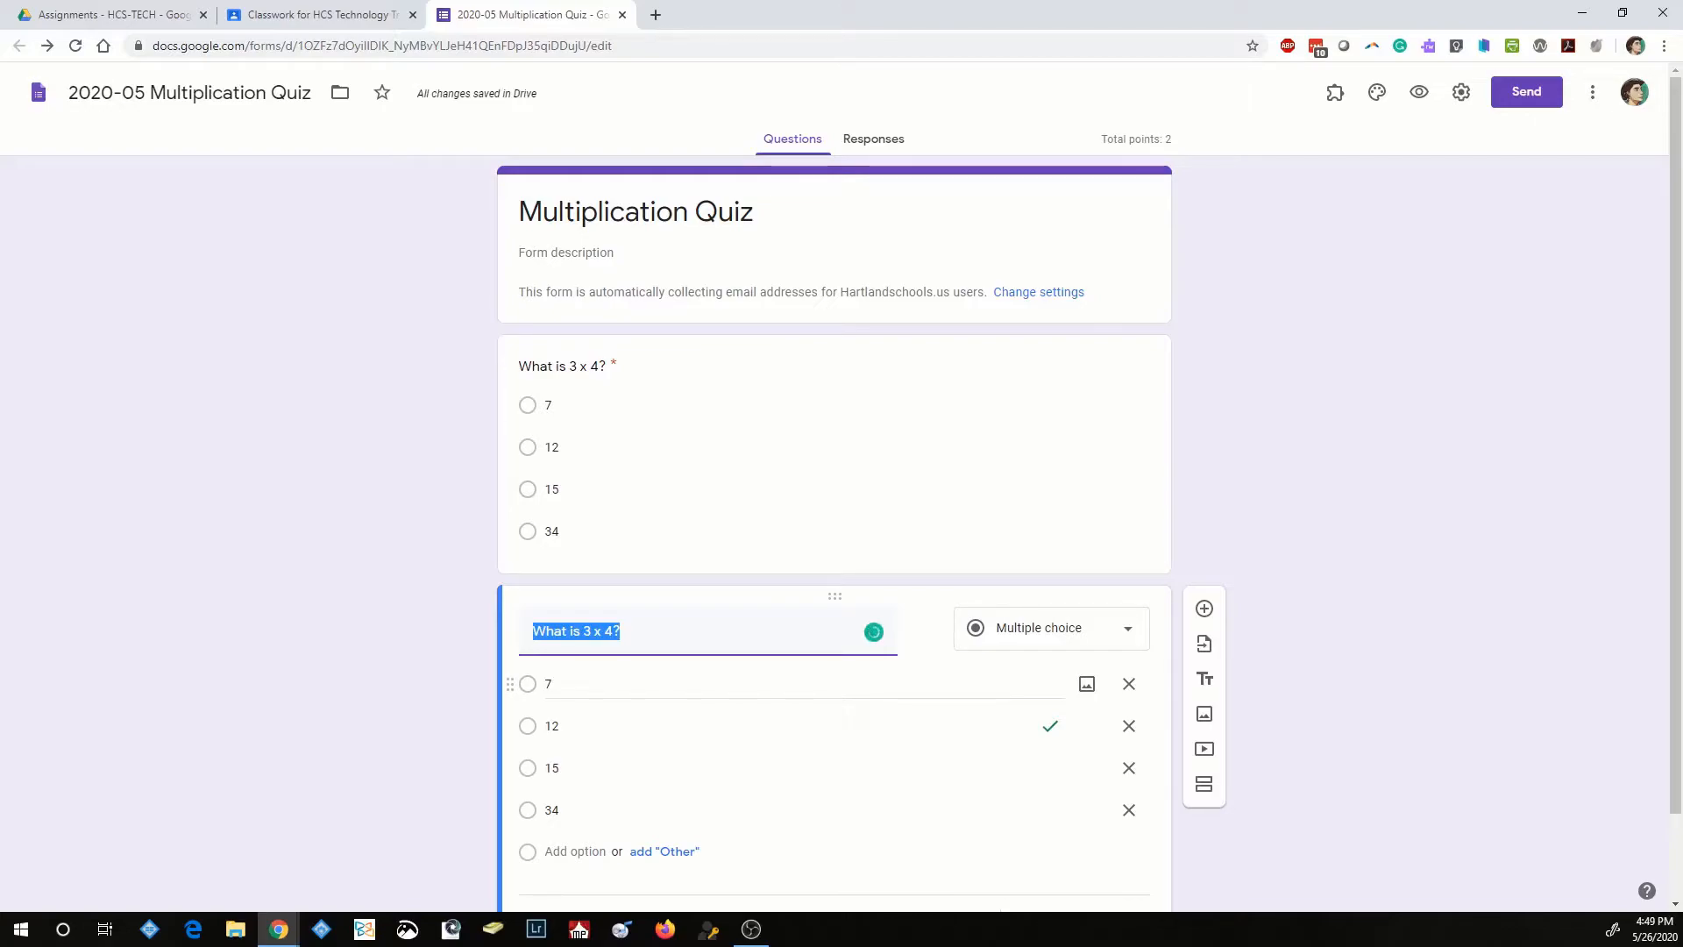
key("Left")
key("Right")
key("Right")
key("Right")
key("Right")
key("Right")
key("Right")
key("Right")
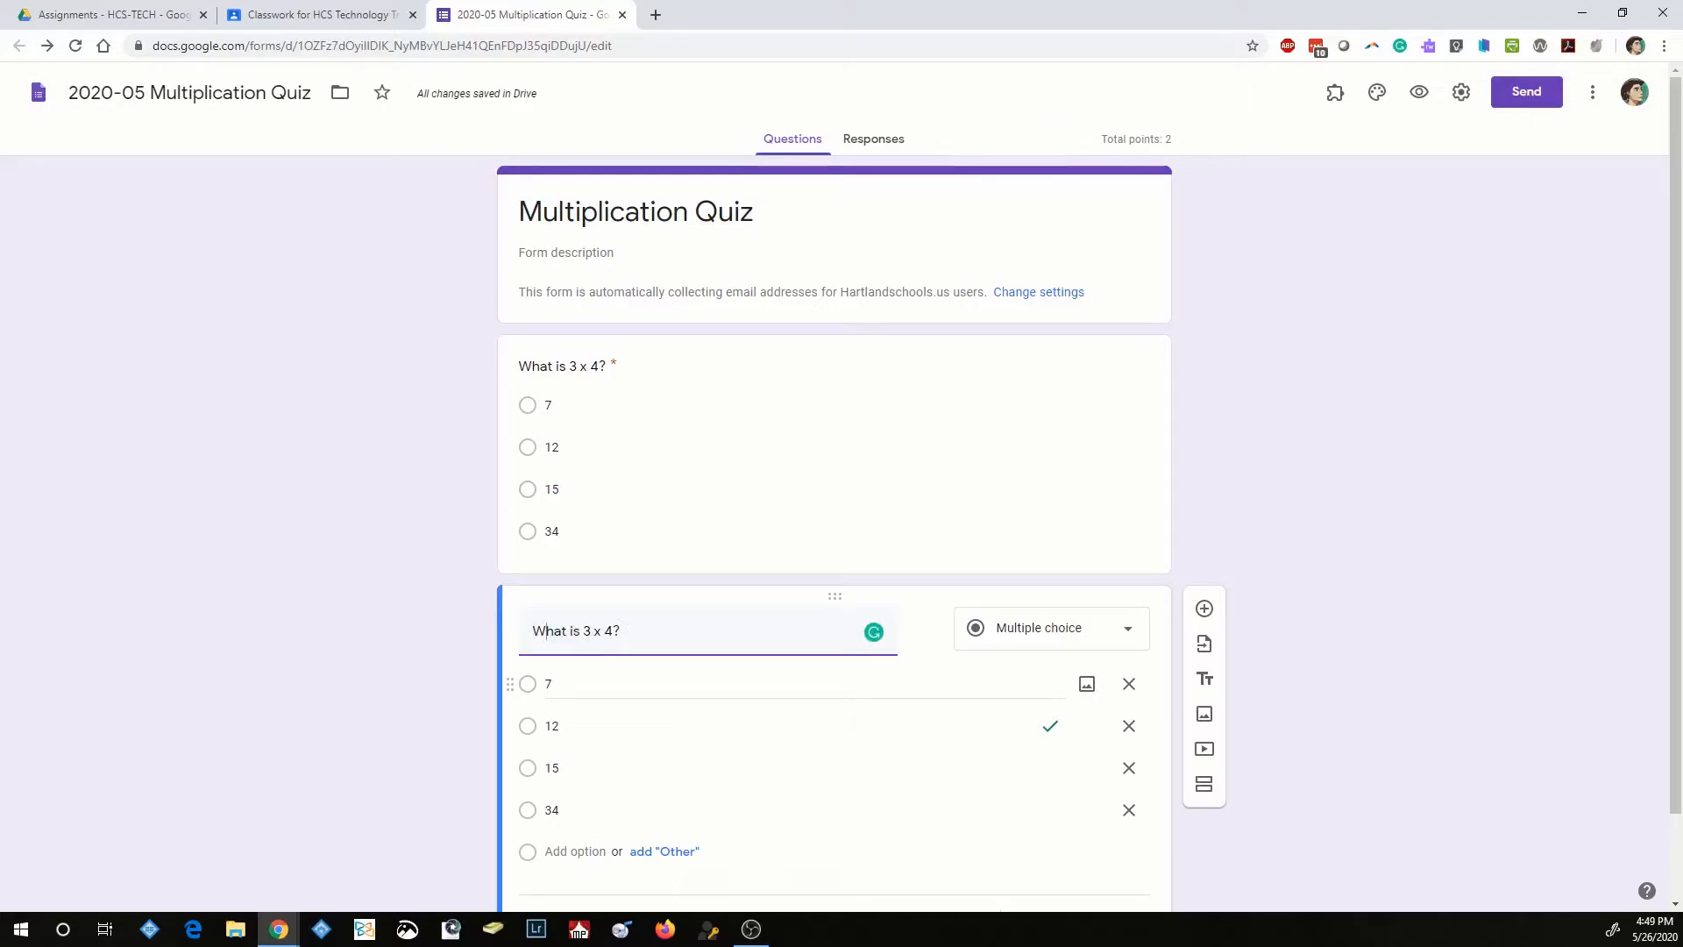
key("Right")
key("shift+Right")
type("4")
key("Right")
key("Right")
key("Right")
key("shift+Right")
type("5")
key("Tab")
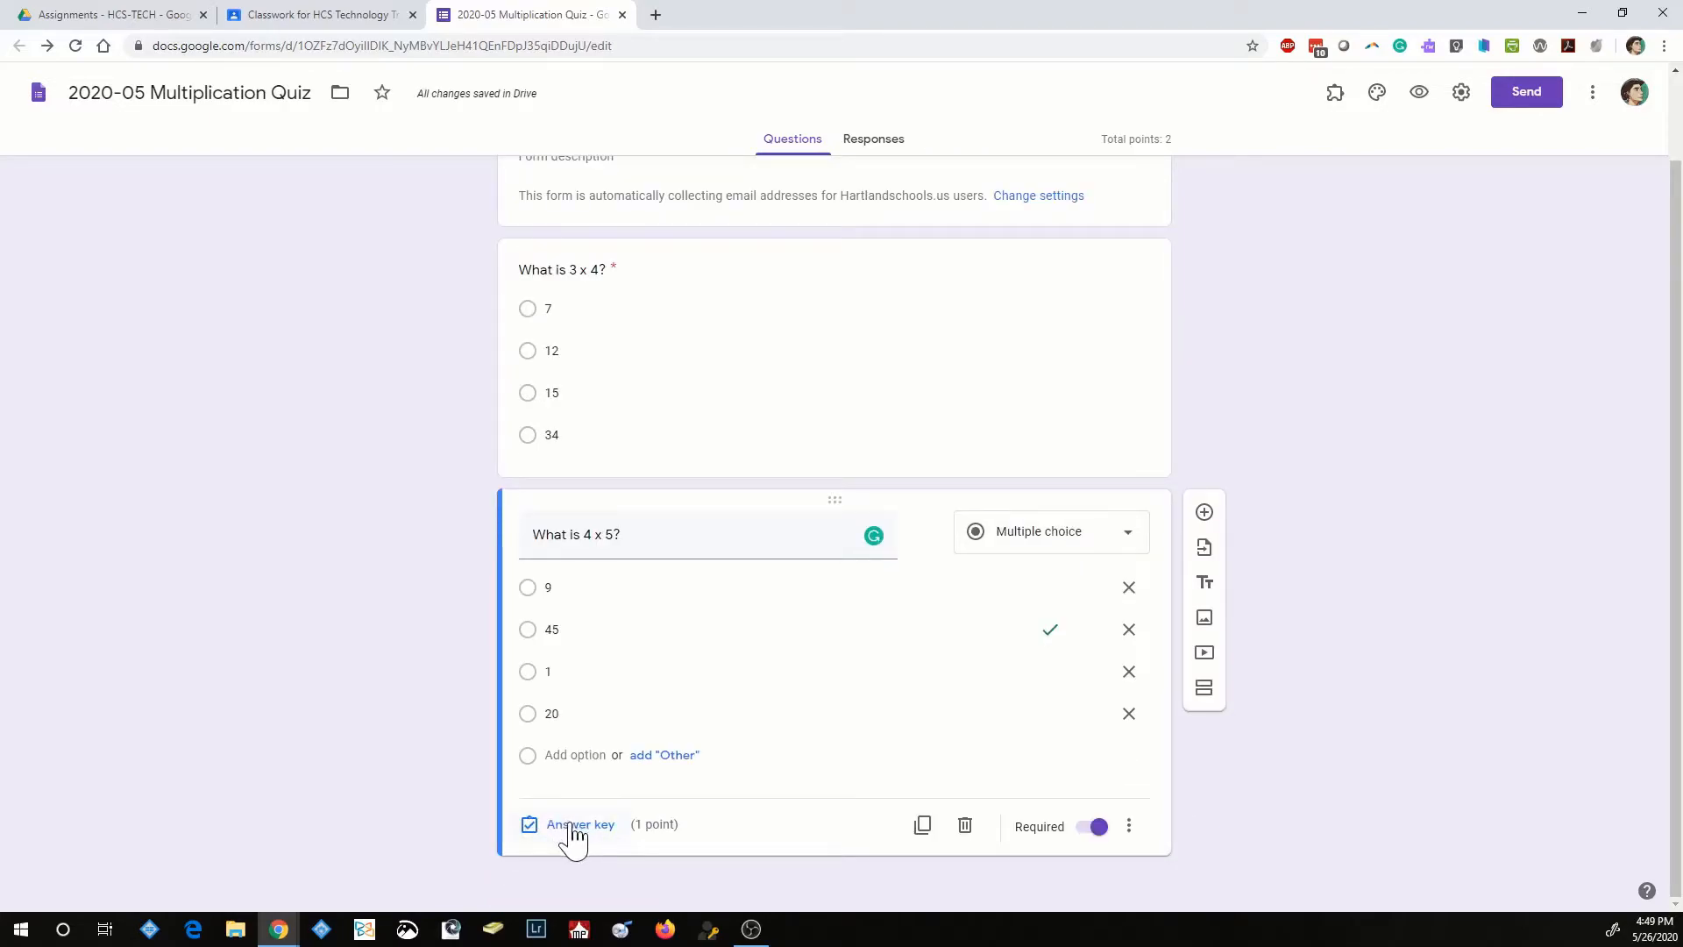
Make 20 the only correct answer of the 4 x 5 question by marking it and unmarking 45
left_click(571, 826)
left_click(536, 742)
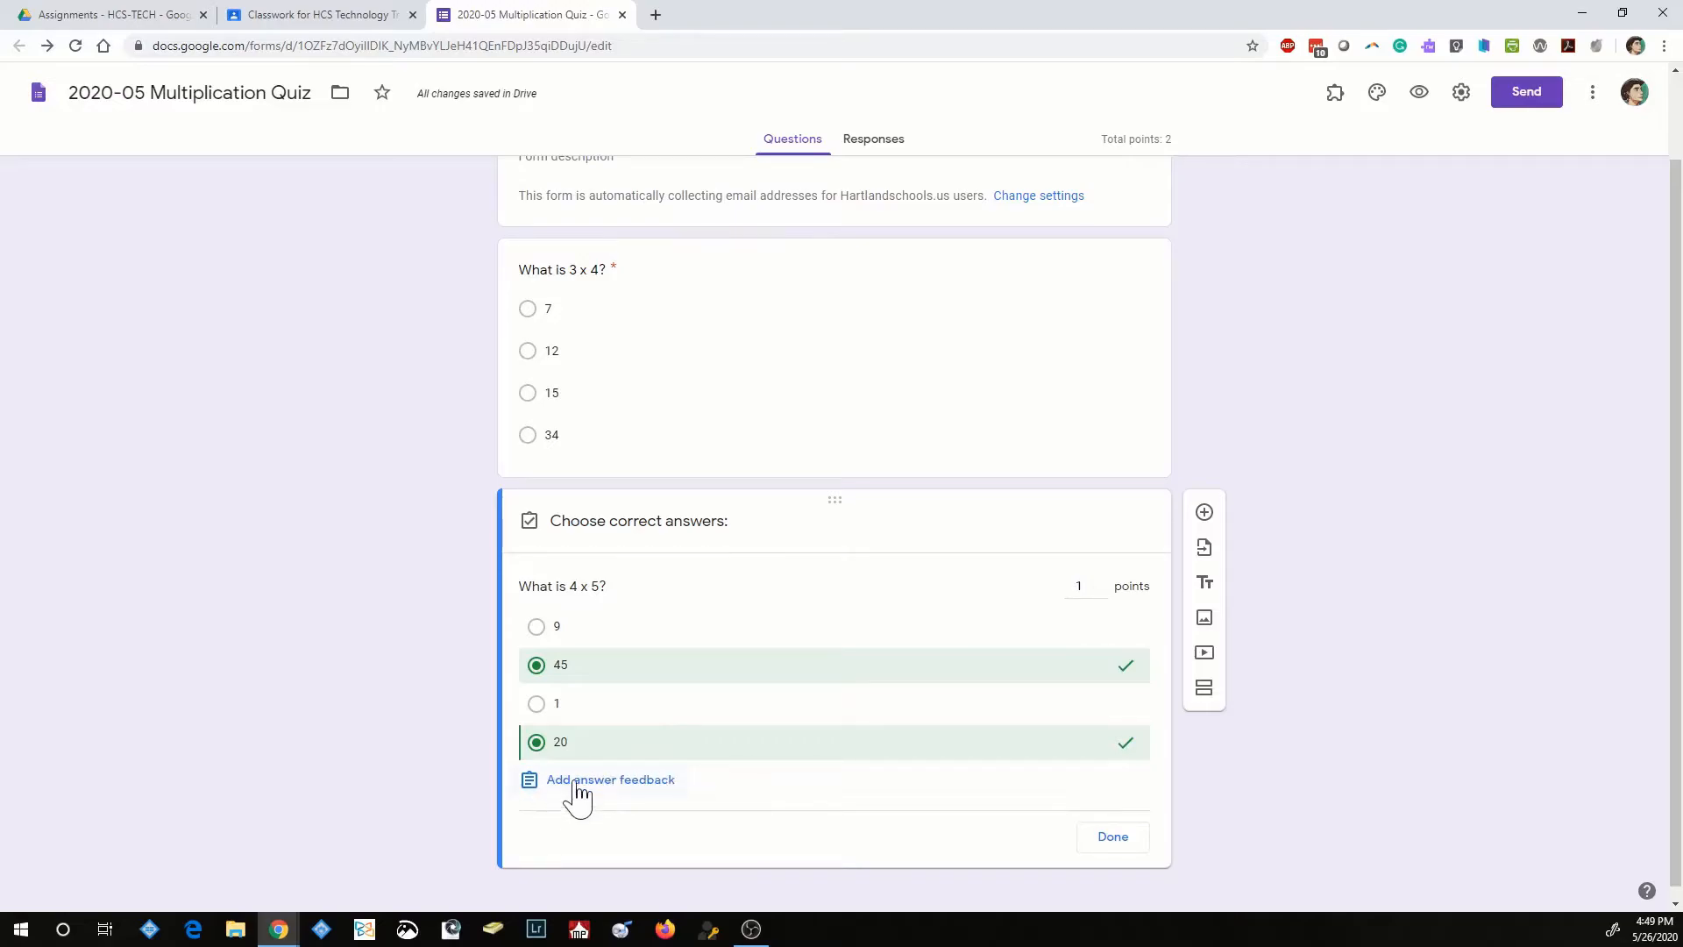
left_click(538, 668)
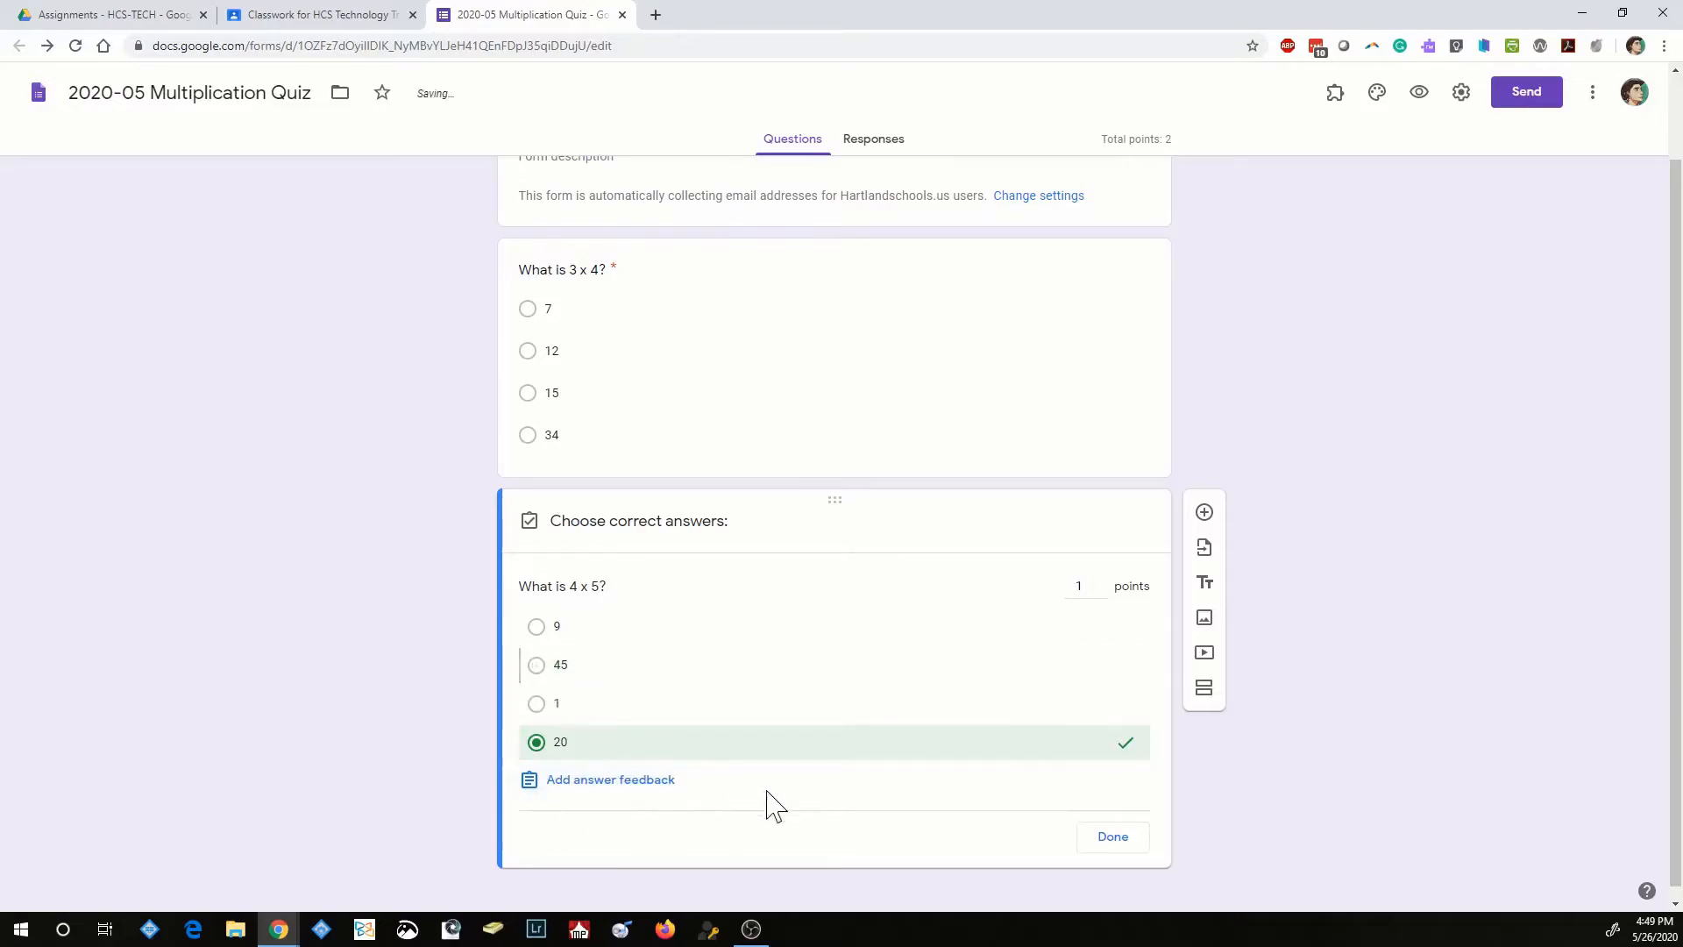
left_click(1113, 837)
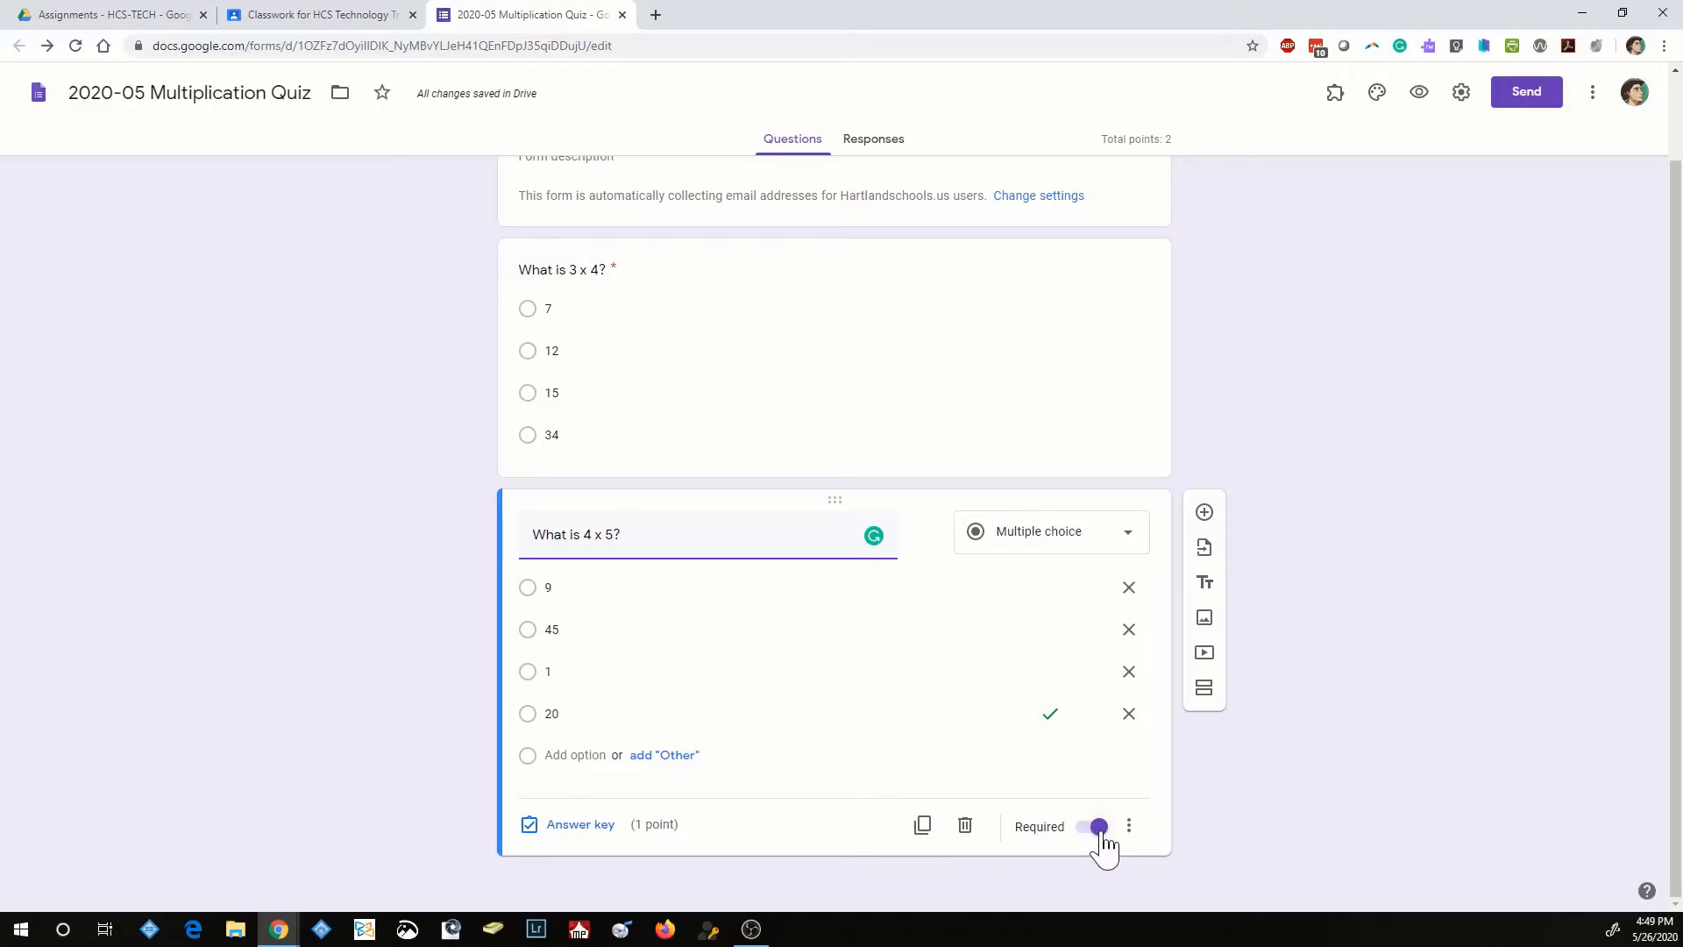
left_click(1267, 807)
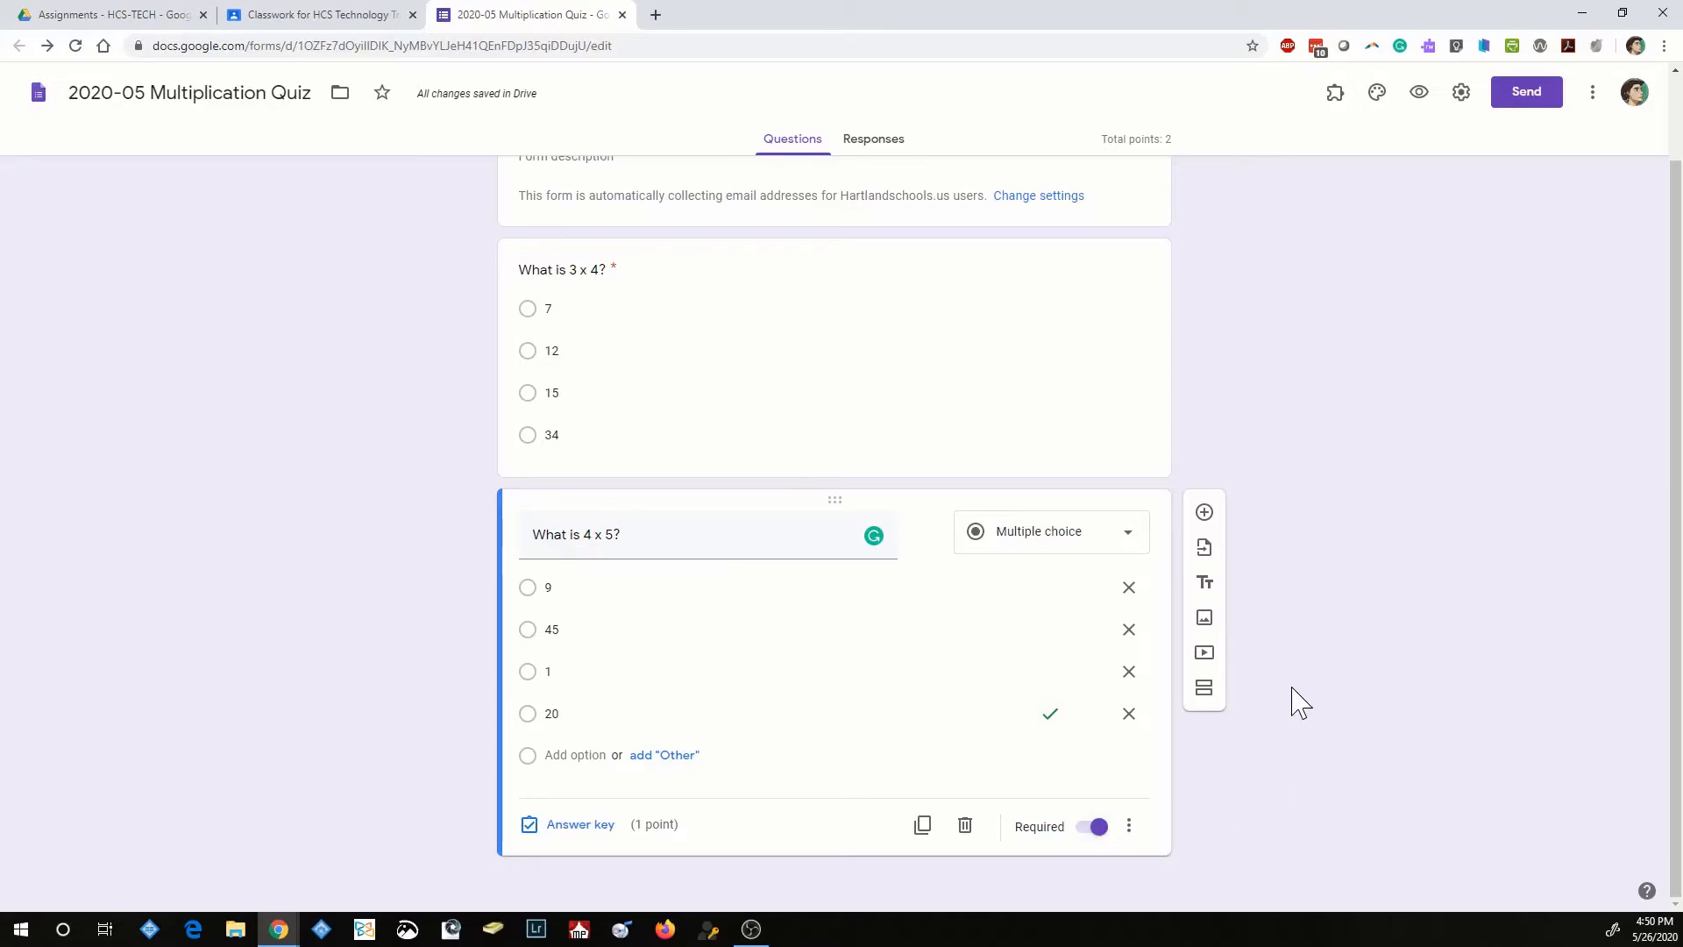
Add a third question of the Checkboxes type reading "1 x 15 = 16", with the options True and False
left_click(1204, 513)
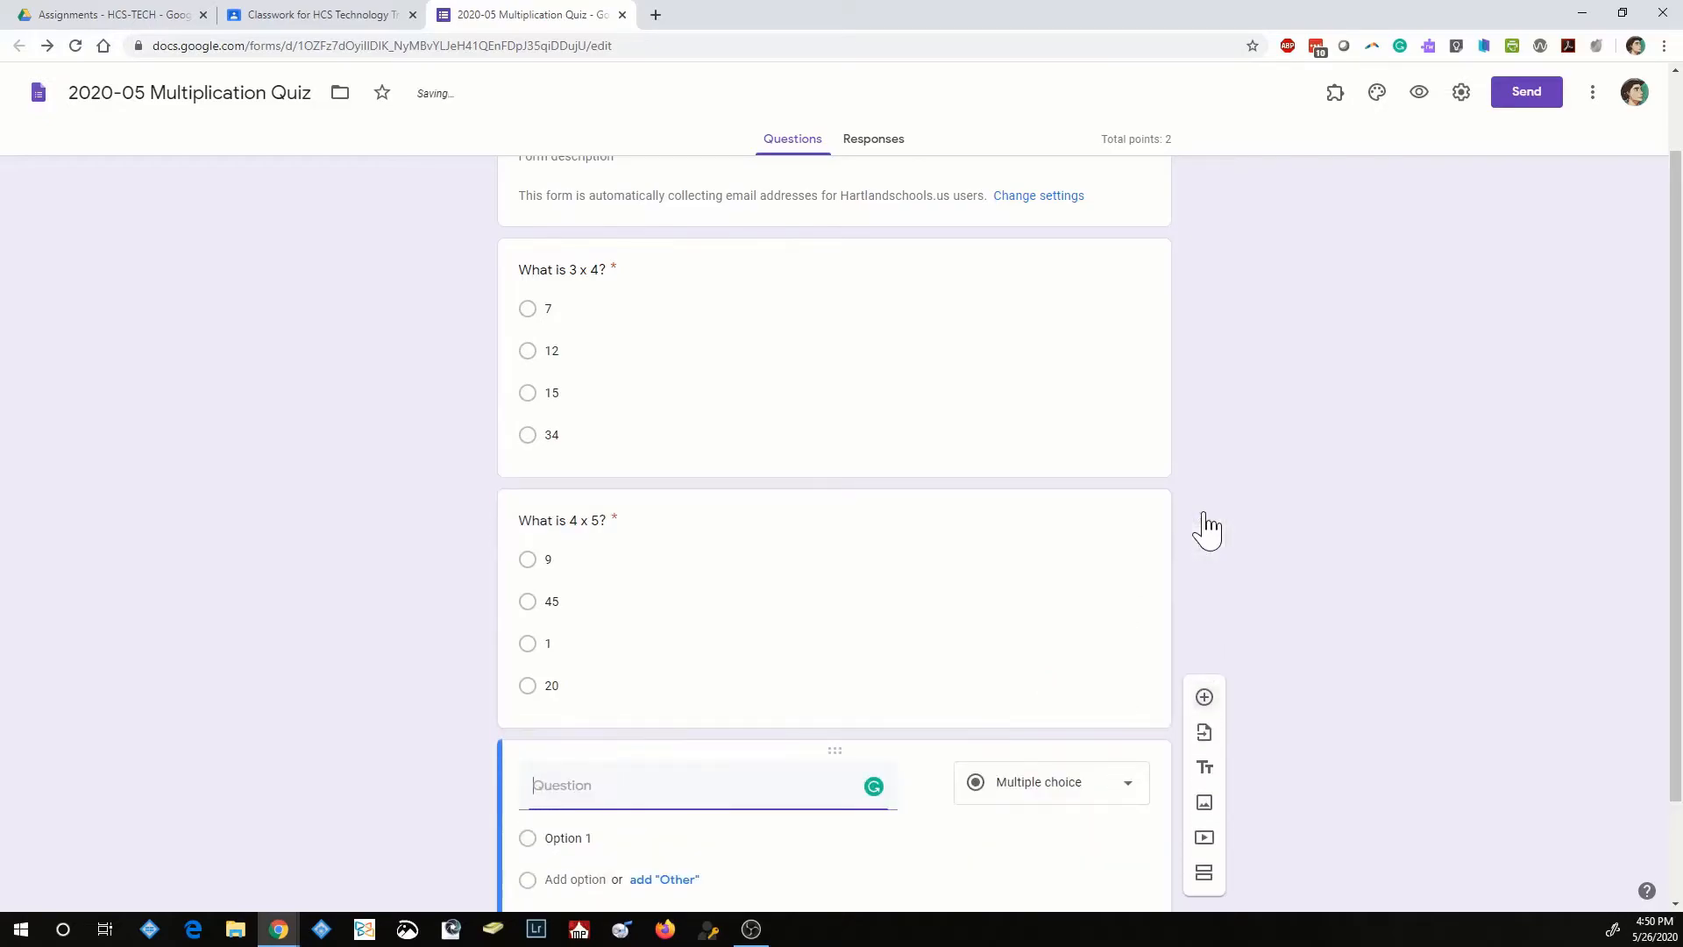
left_click(1126, 661)
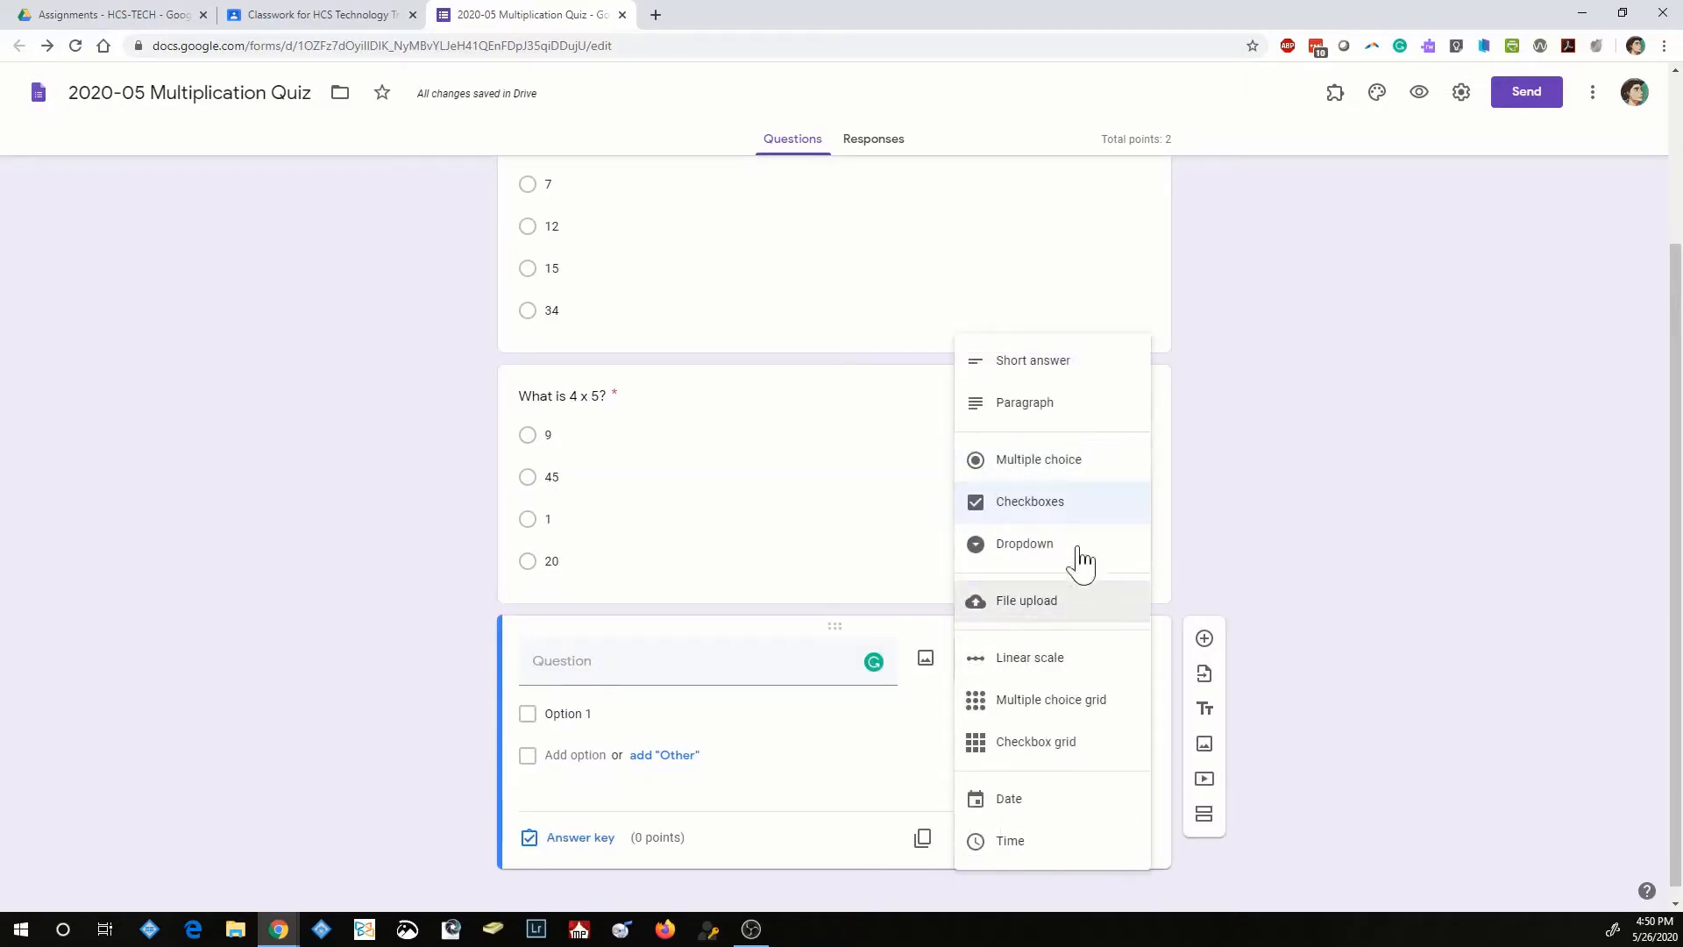
left_click(1083, 512)
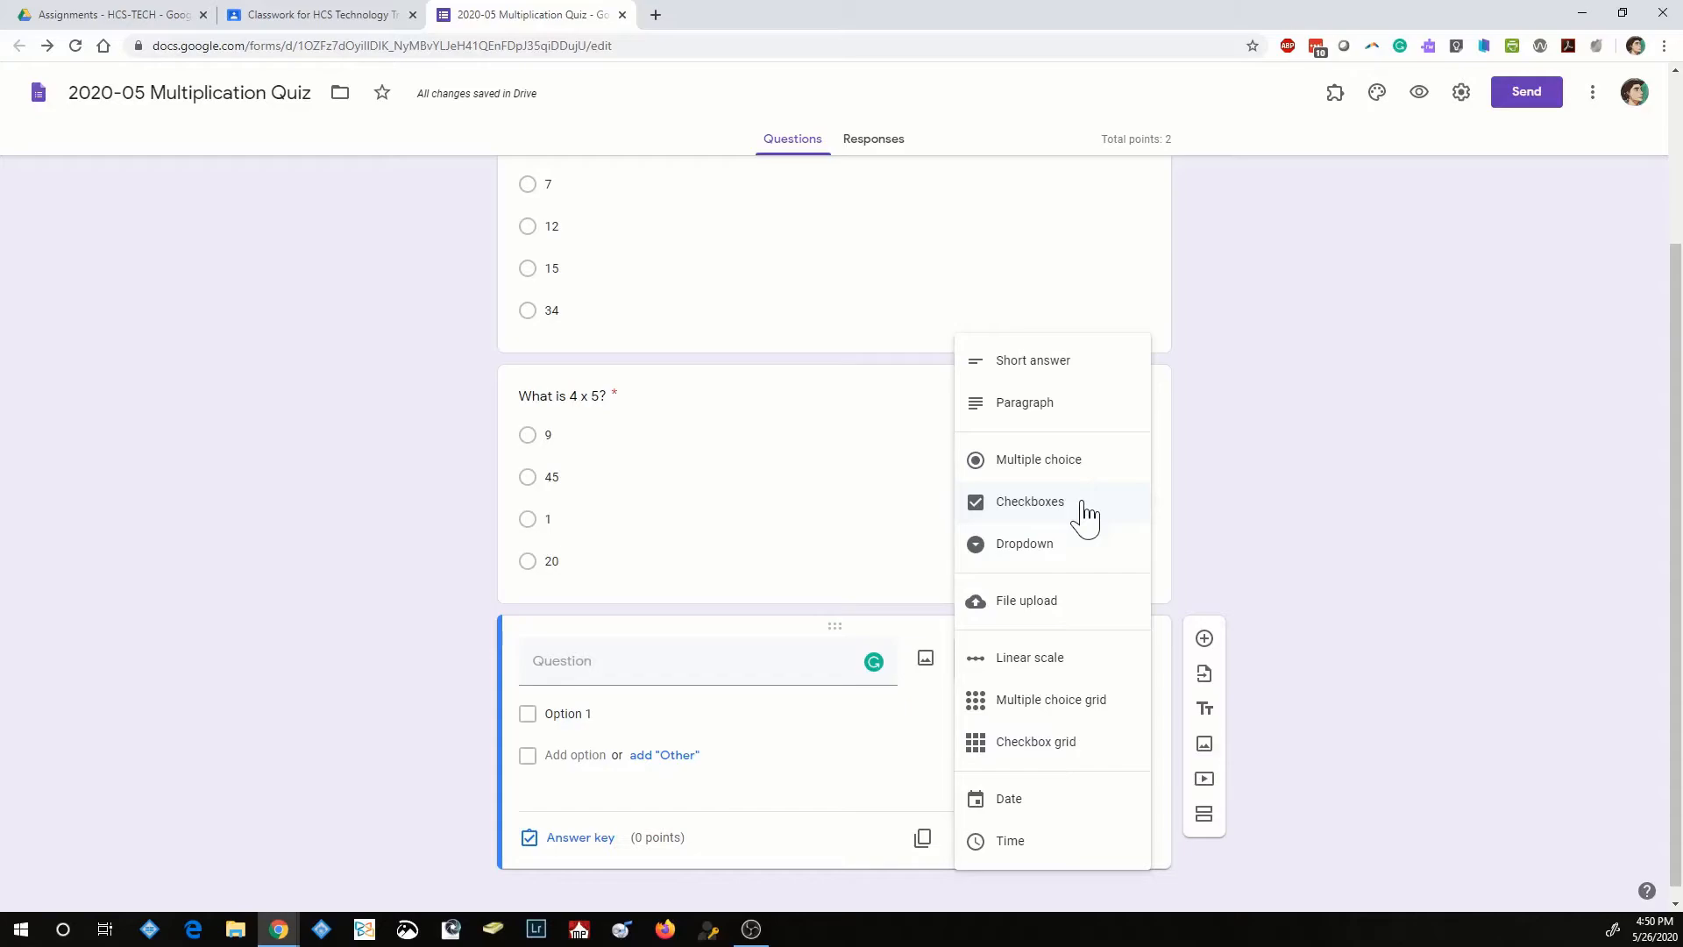
left_click(1083, 505)
left_click(629, 720)
type("True")
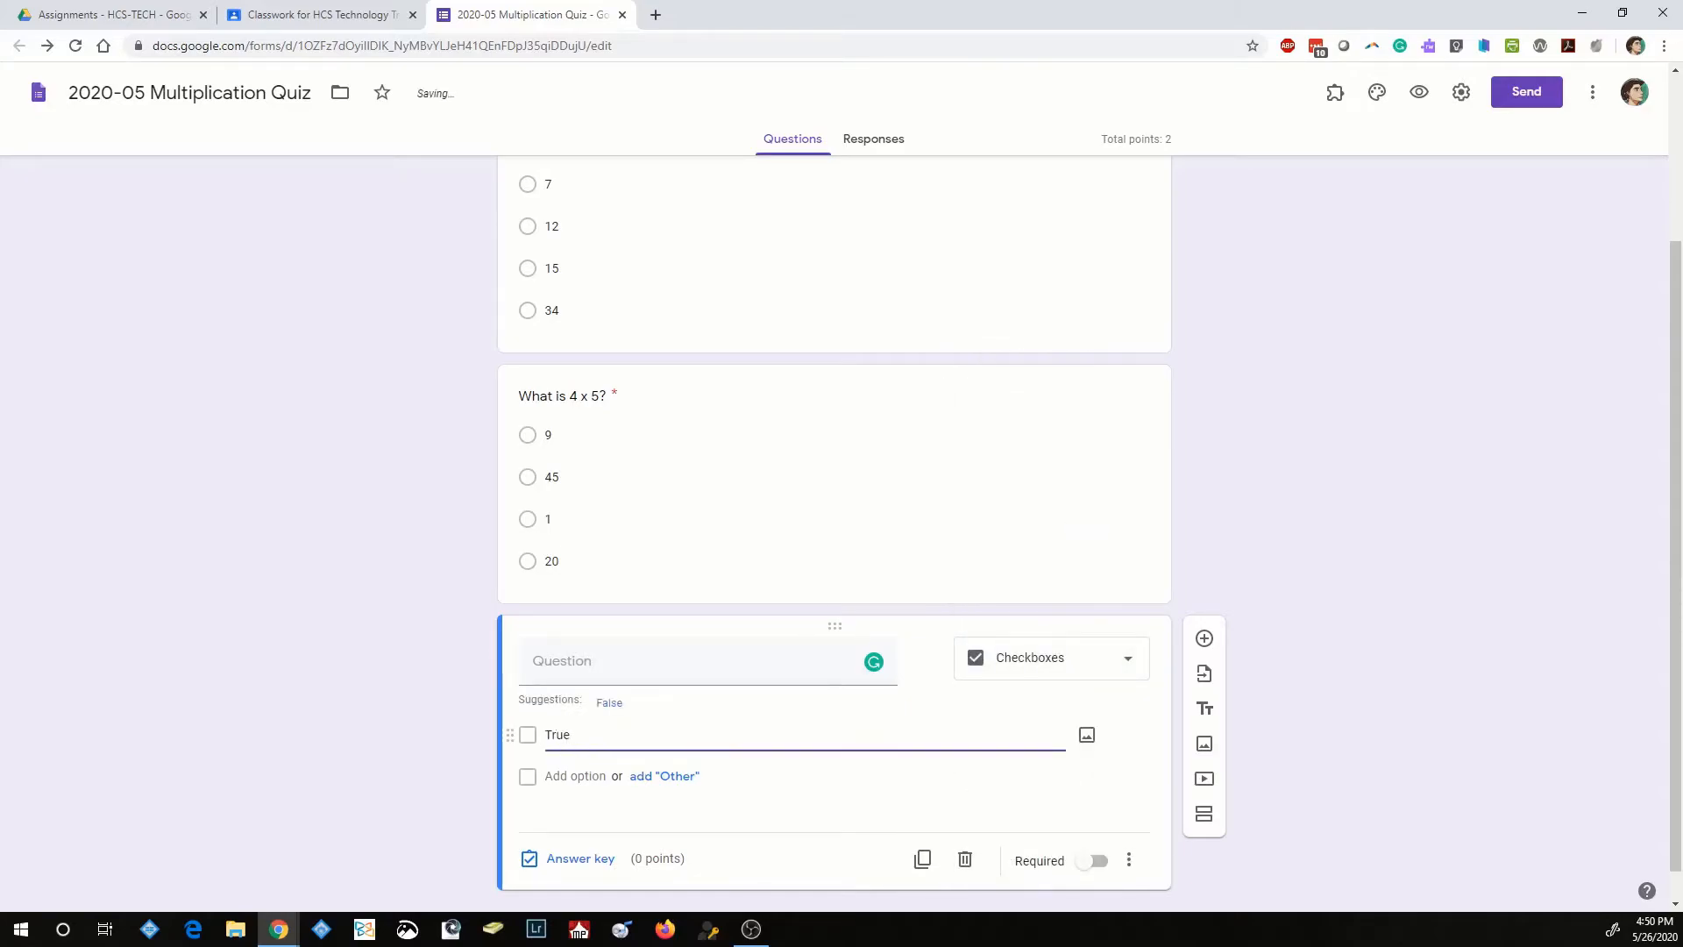
key("Return")
left_click(609, 702)
left_click(504, 699)
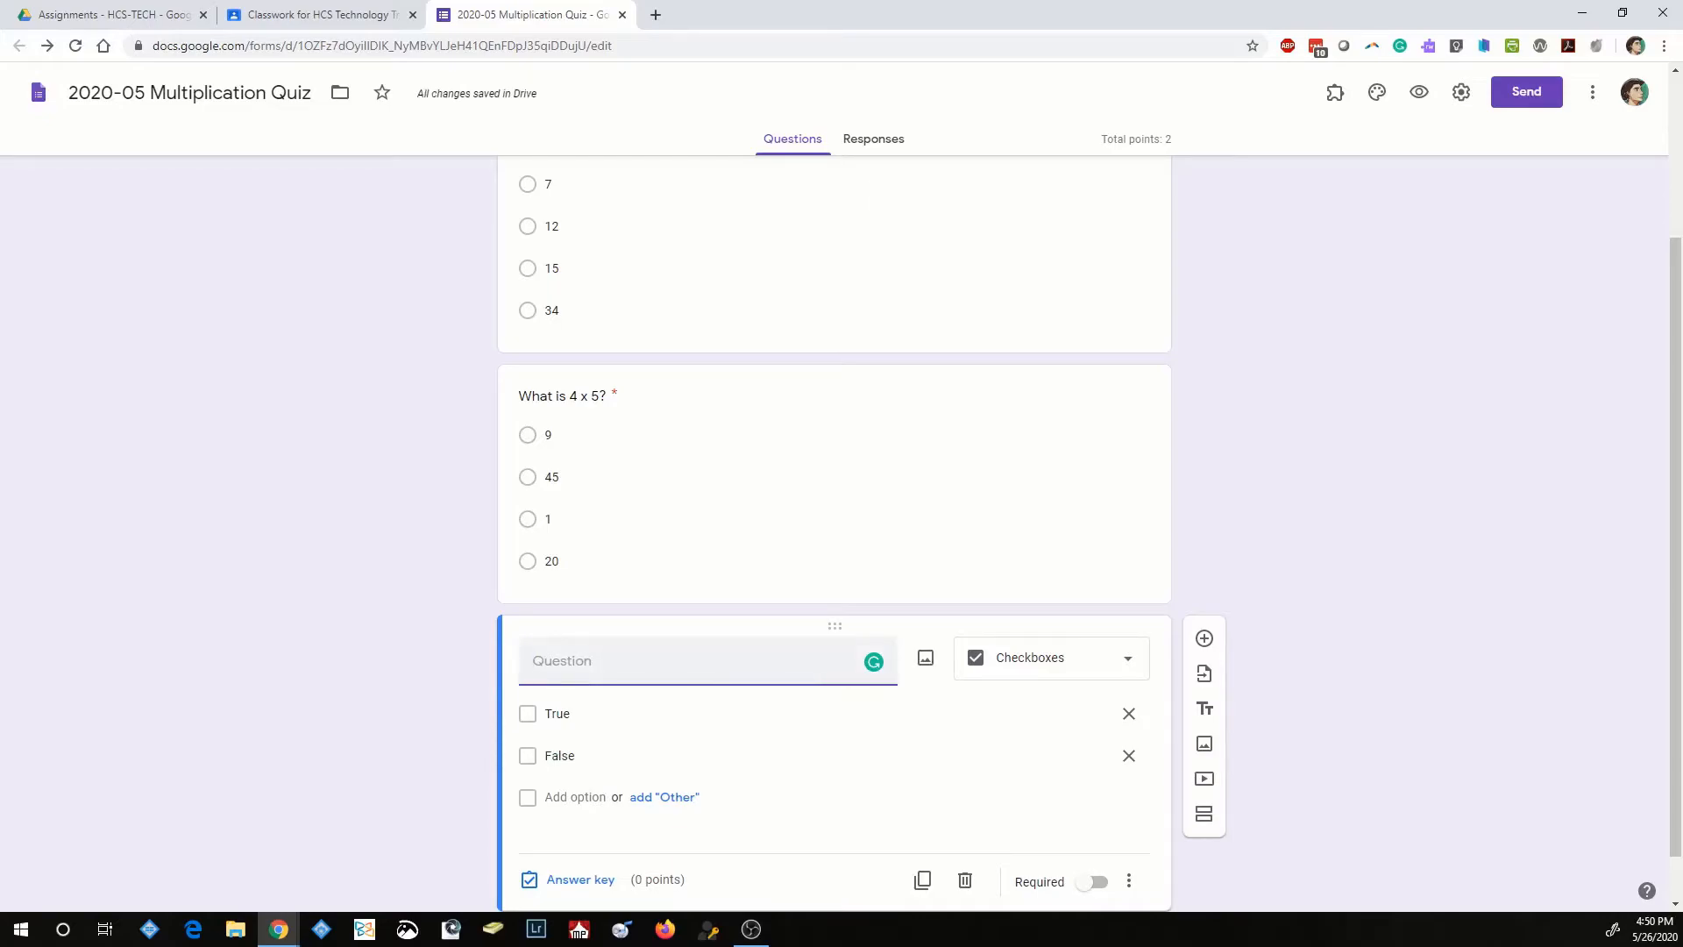
type("1 x 15 = 16")
left_click(378, 754)
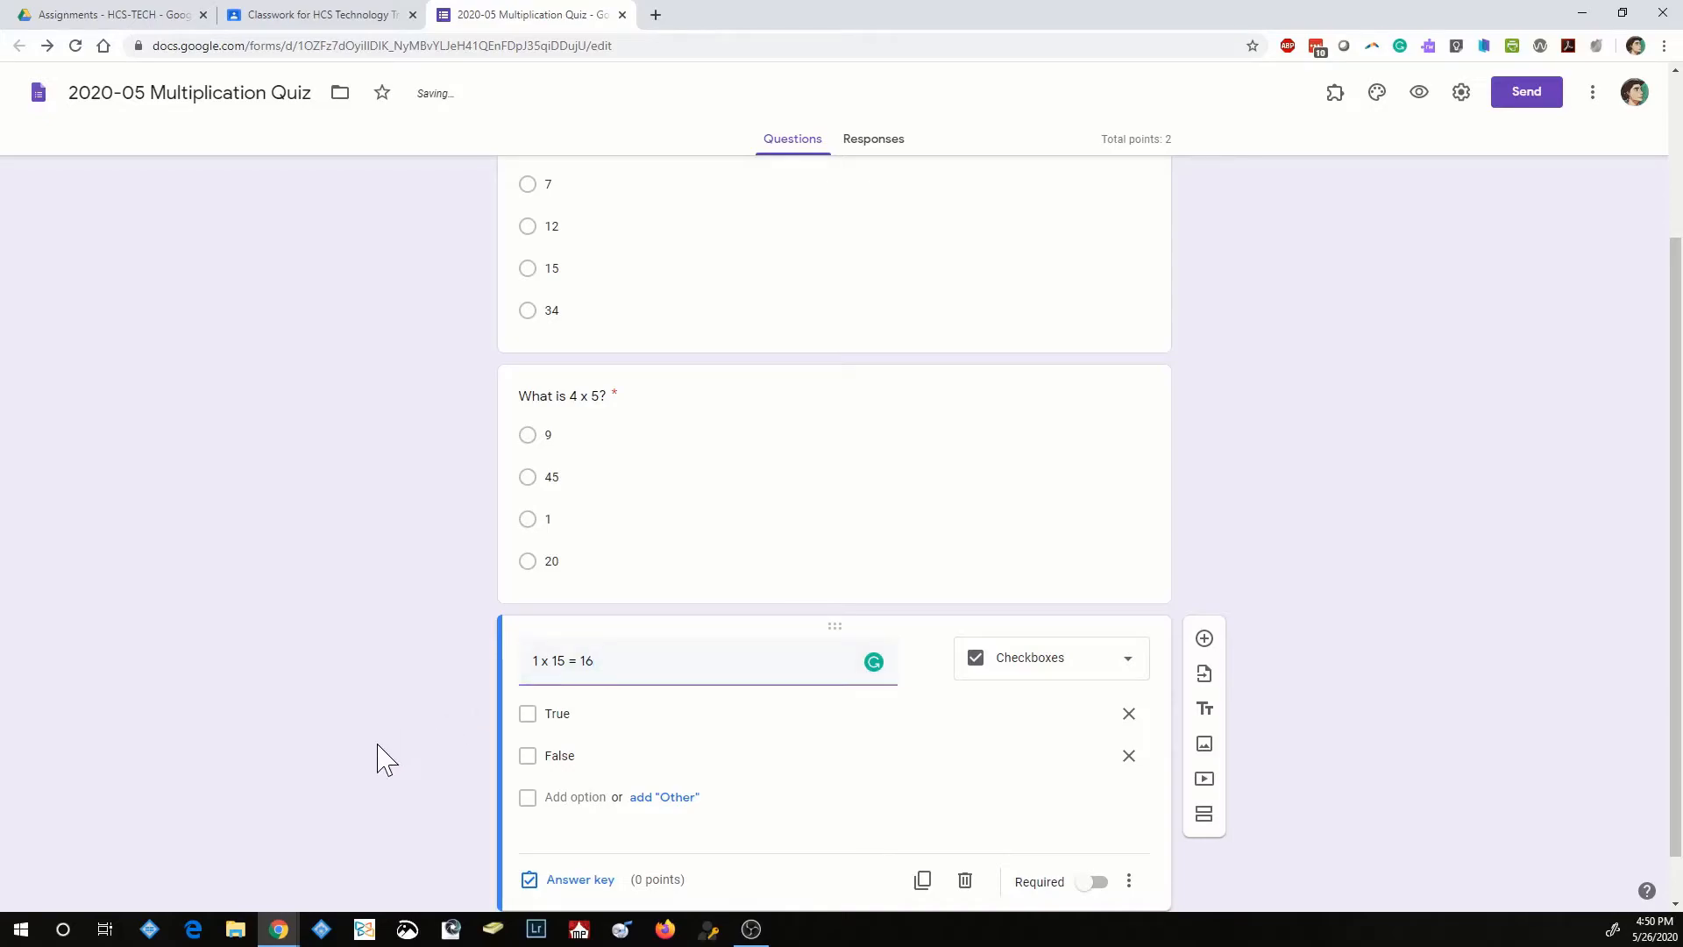
Set the answer key of the 1 x 15 question to False, worth 1 point
scroll(383, 769, "down", 1)
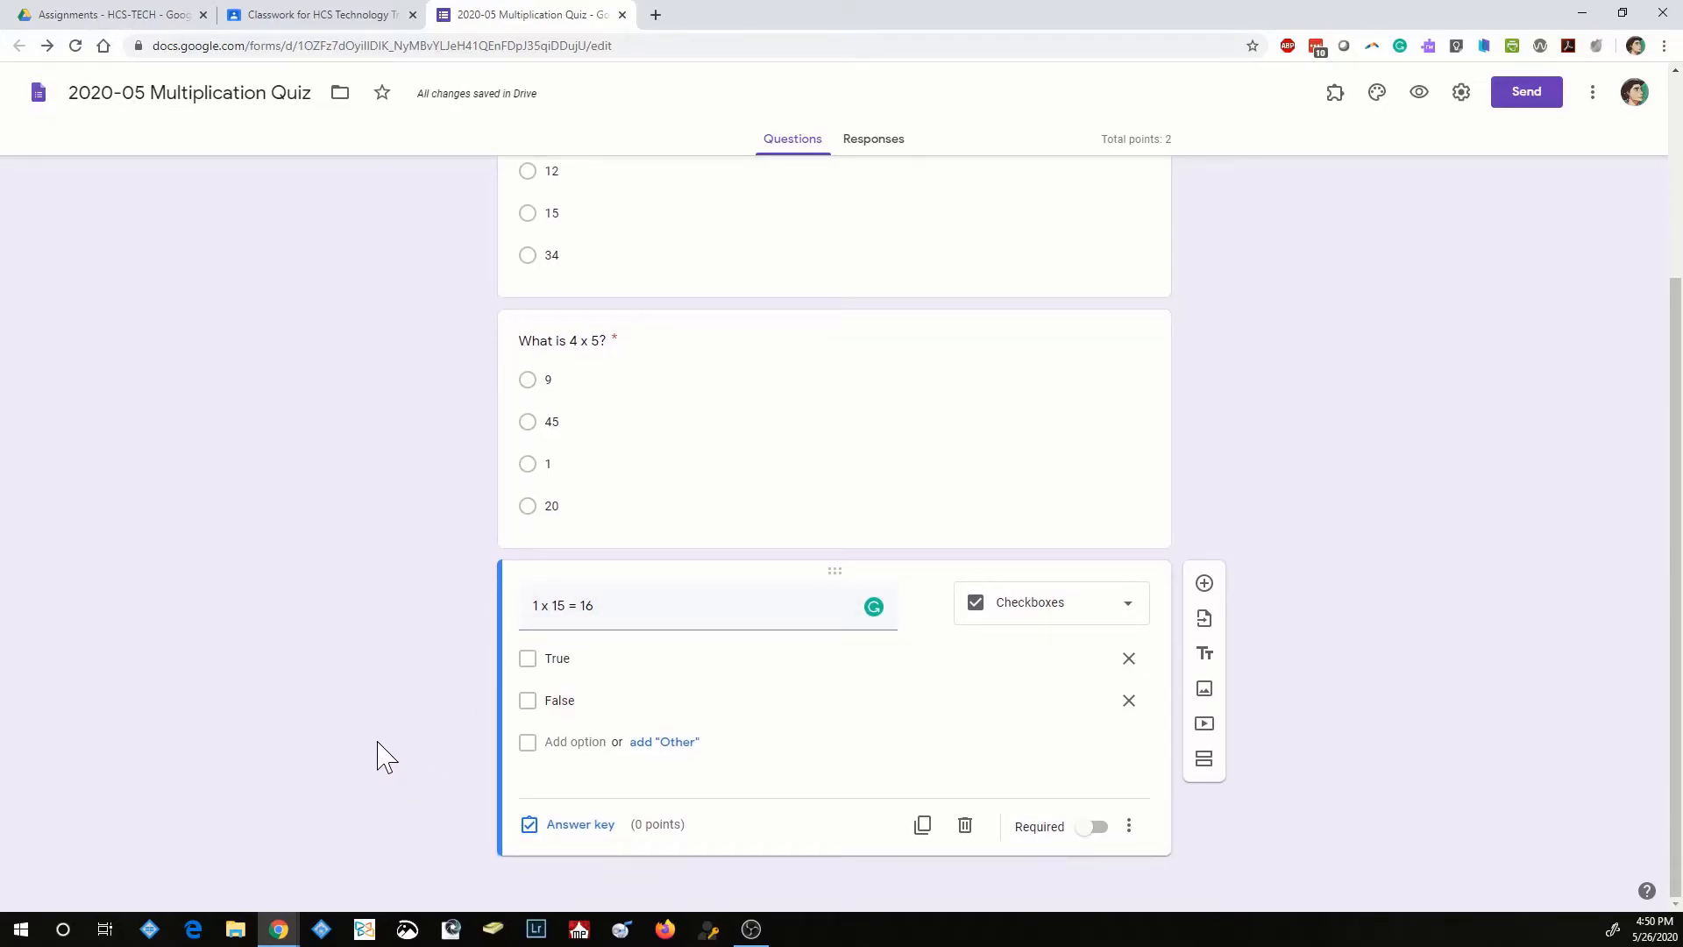
left_click(561, 826)
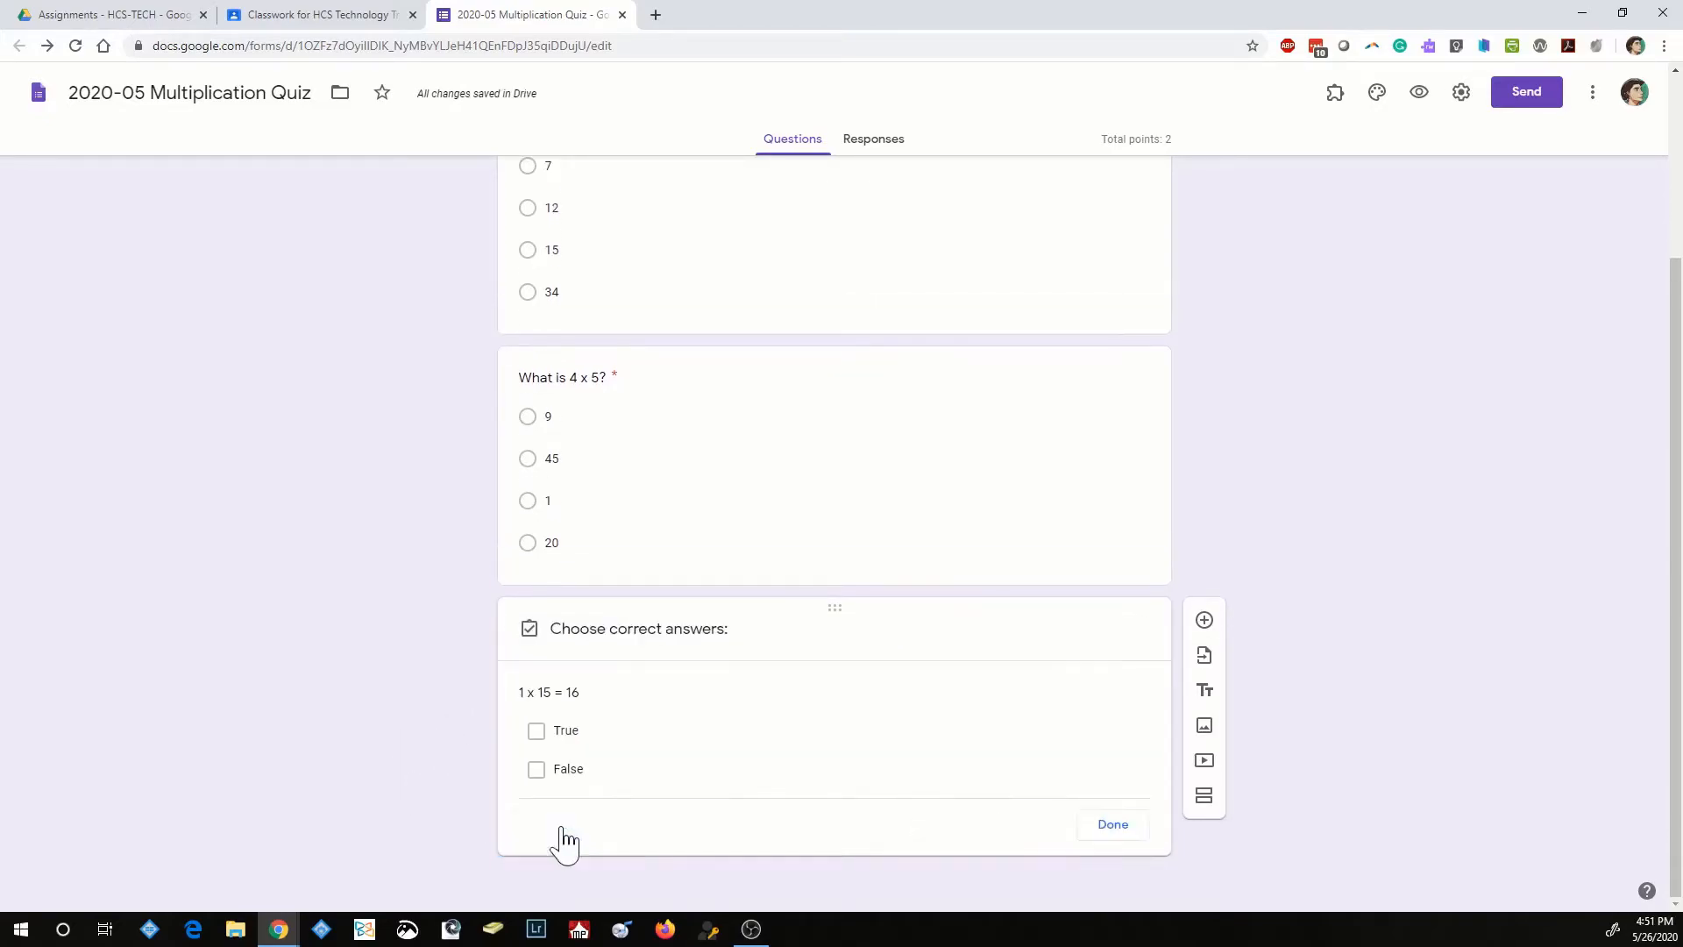
type("1")
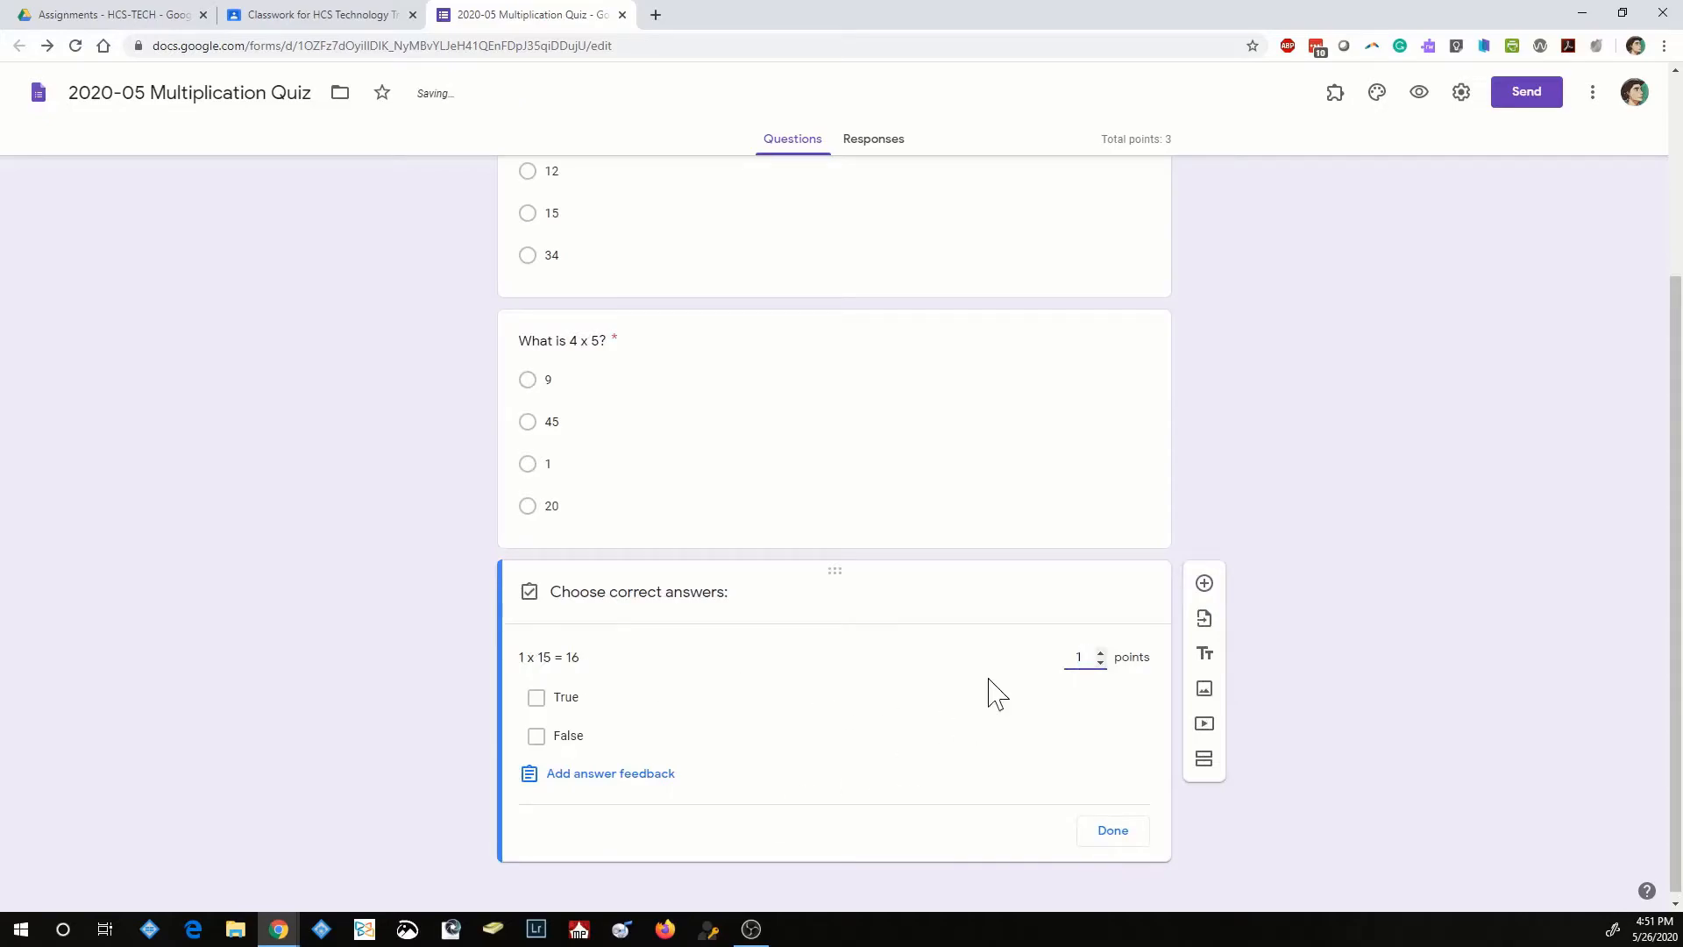
left_click(536, 740)
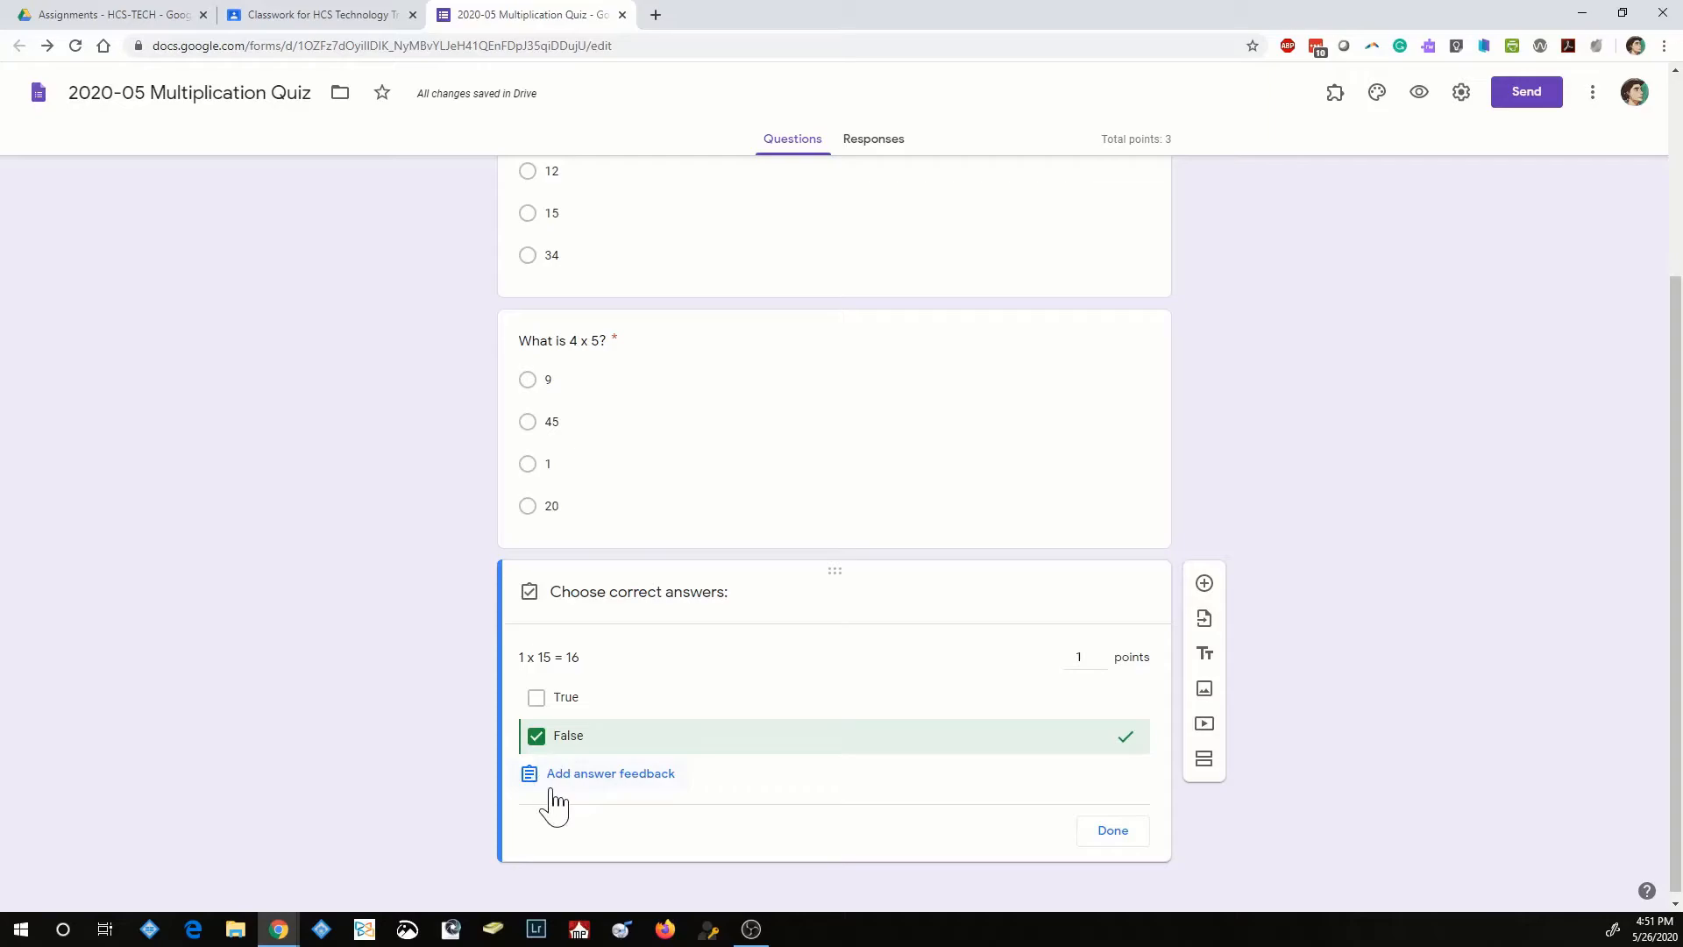
left_click(1109, 843)
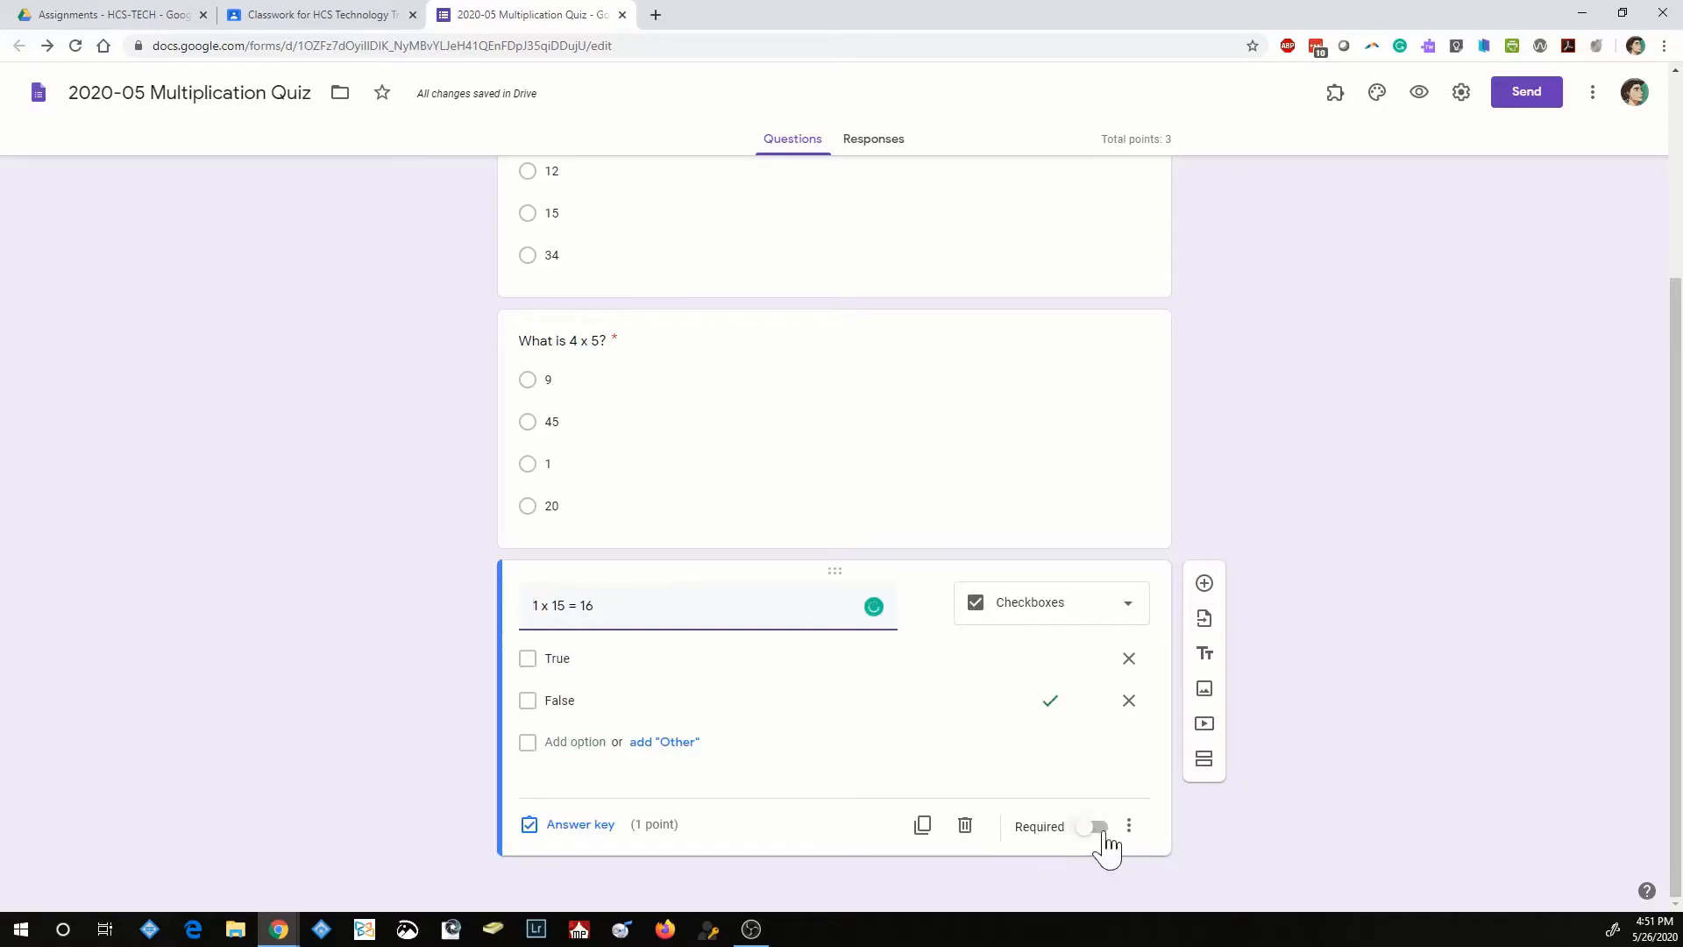
Make the 1 x 15 = 16 question required
left_click(1097, 832)
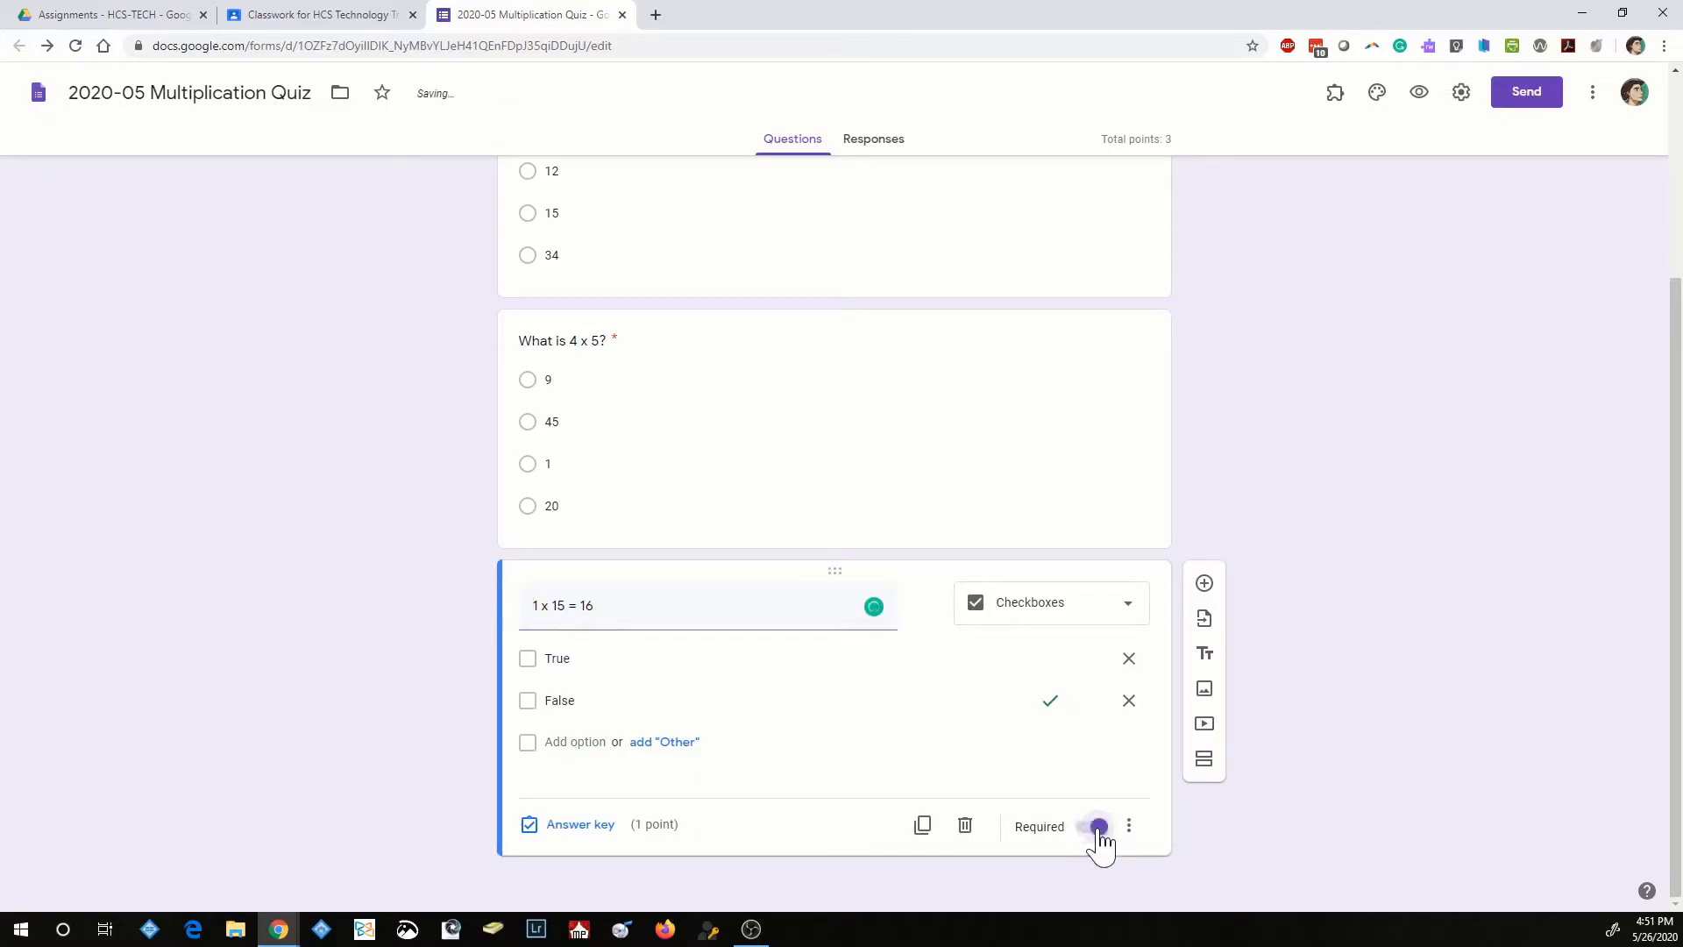
Add required multiple-choice question "What equation best describes the array pictured below?" with options 6x3=18, 5x5=25, 3x7=21 and 2x9=18
left_click(1204, 583)
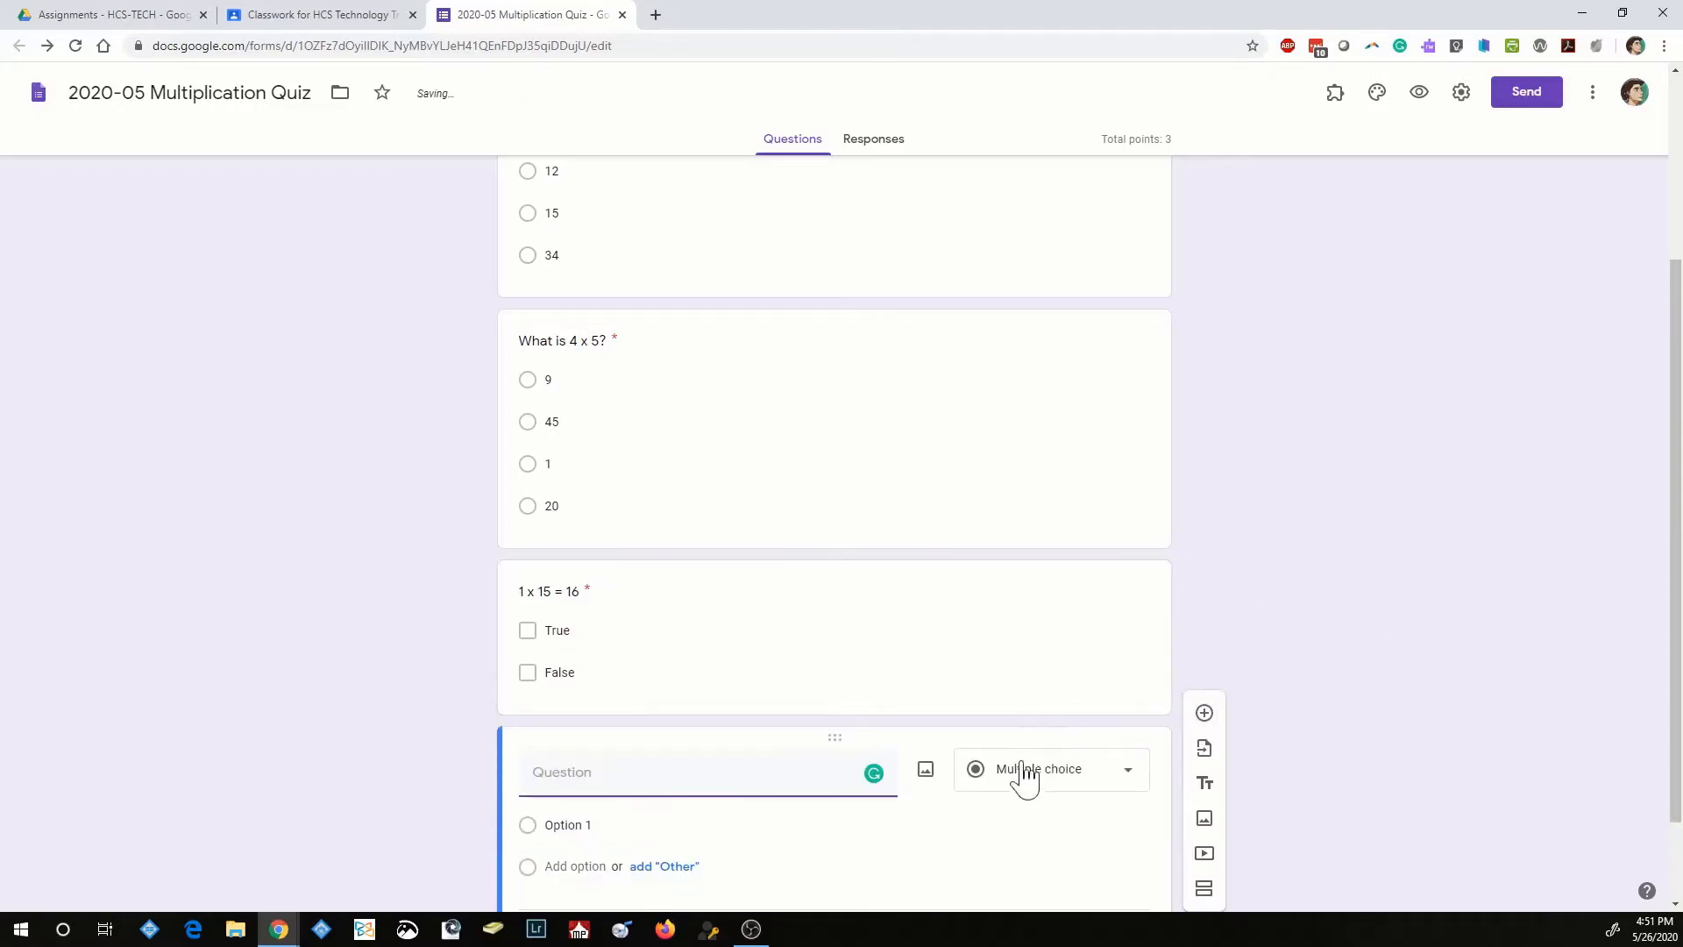
scroll(962, 789, "down", 2)
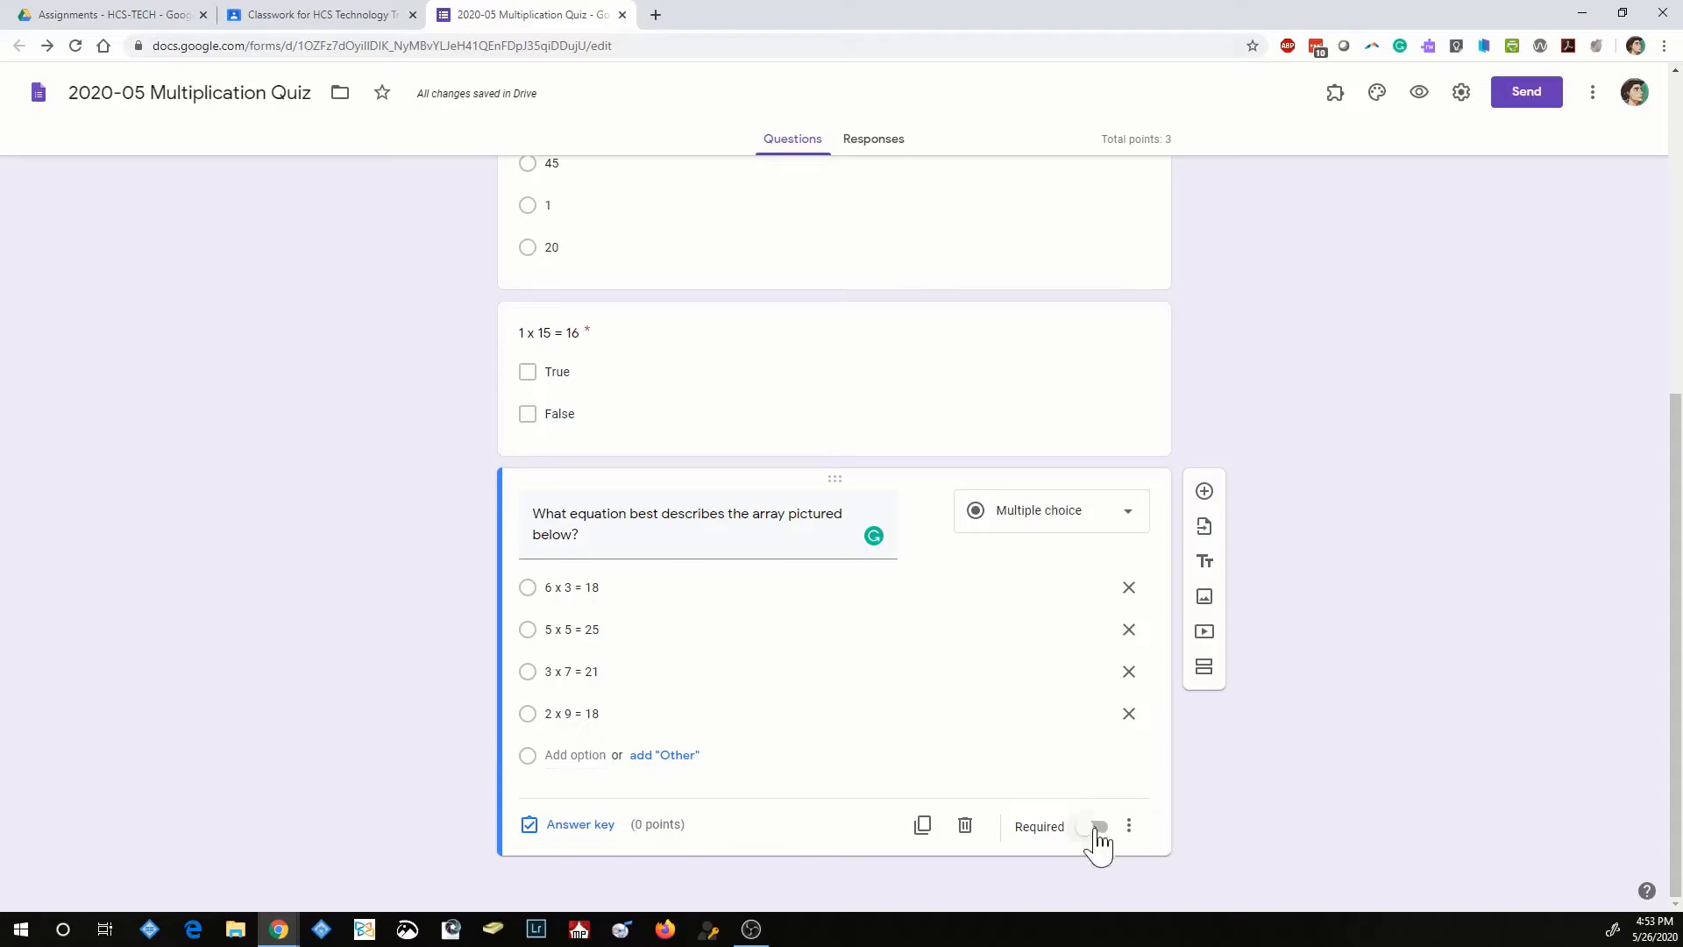
left_click(1095, 828)
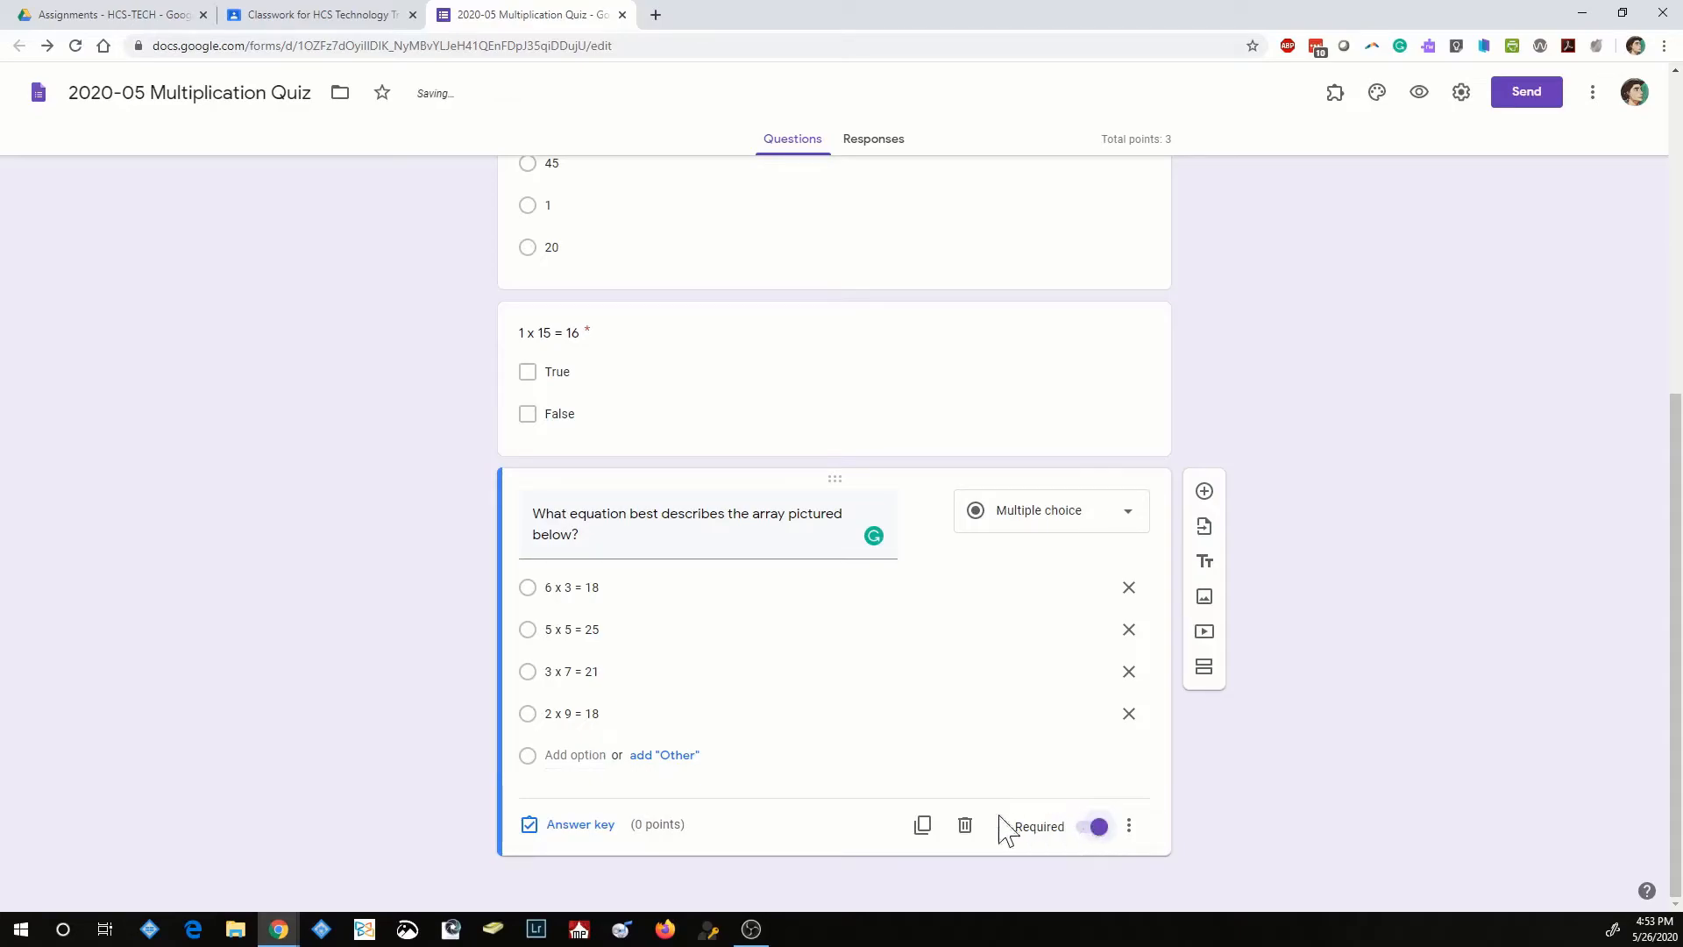
Mark 6 x 3 = 18 as the correct answer in the array question's answer key
left_click(592, 833)
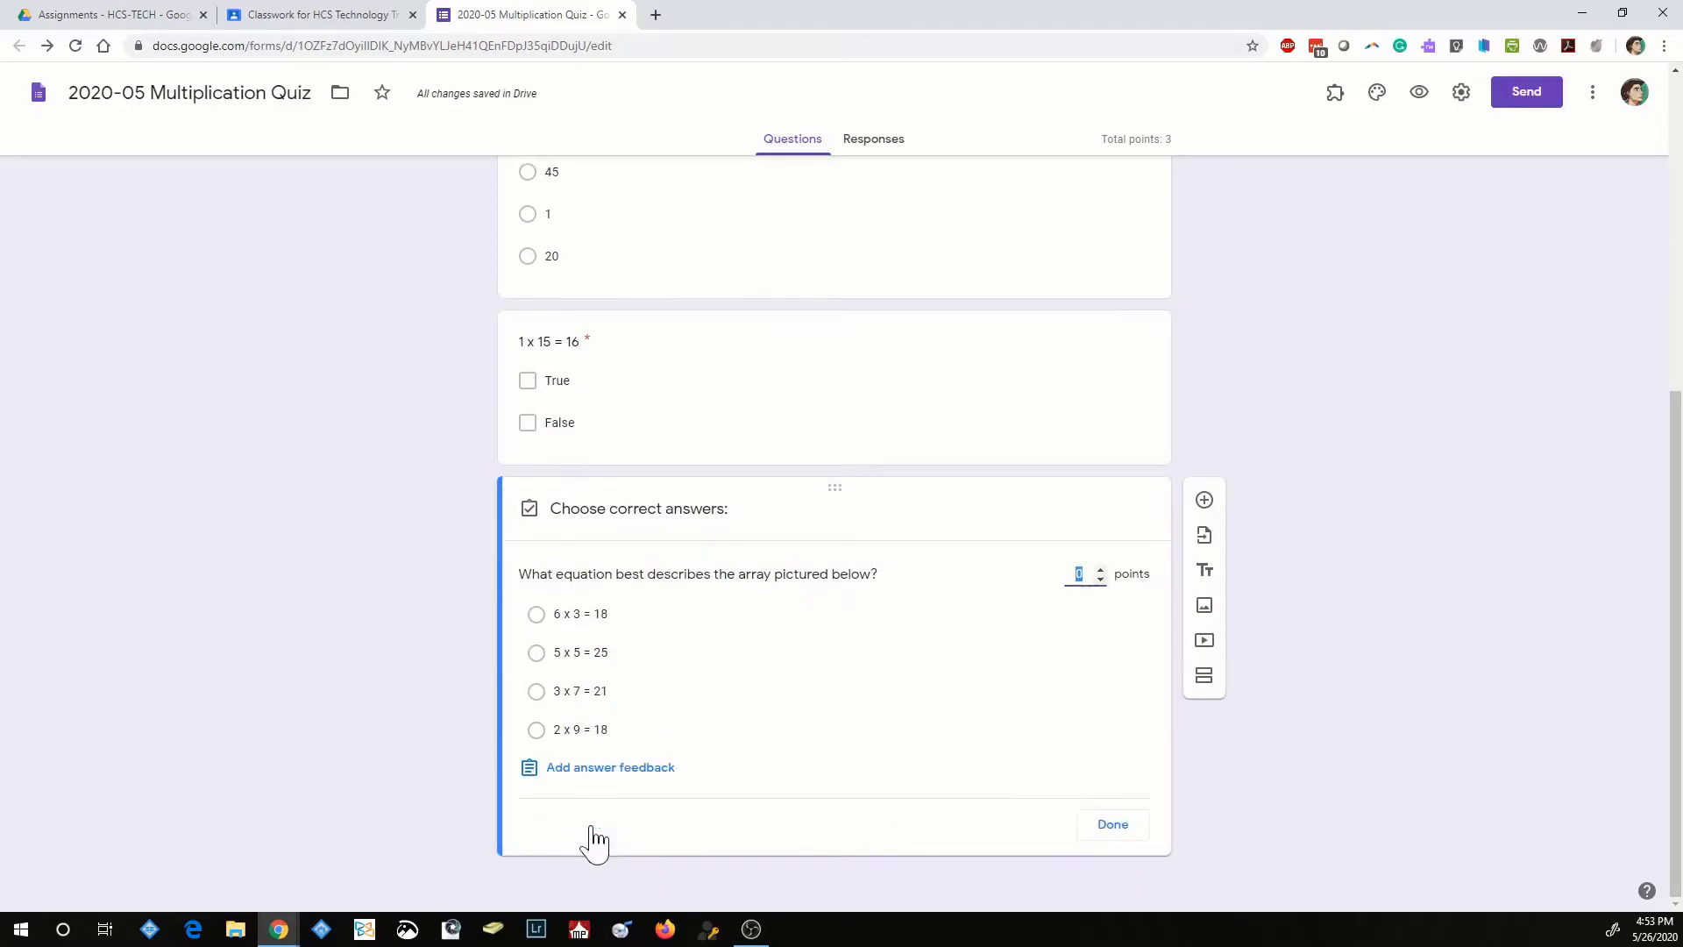
left_click(553, 619)
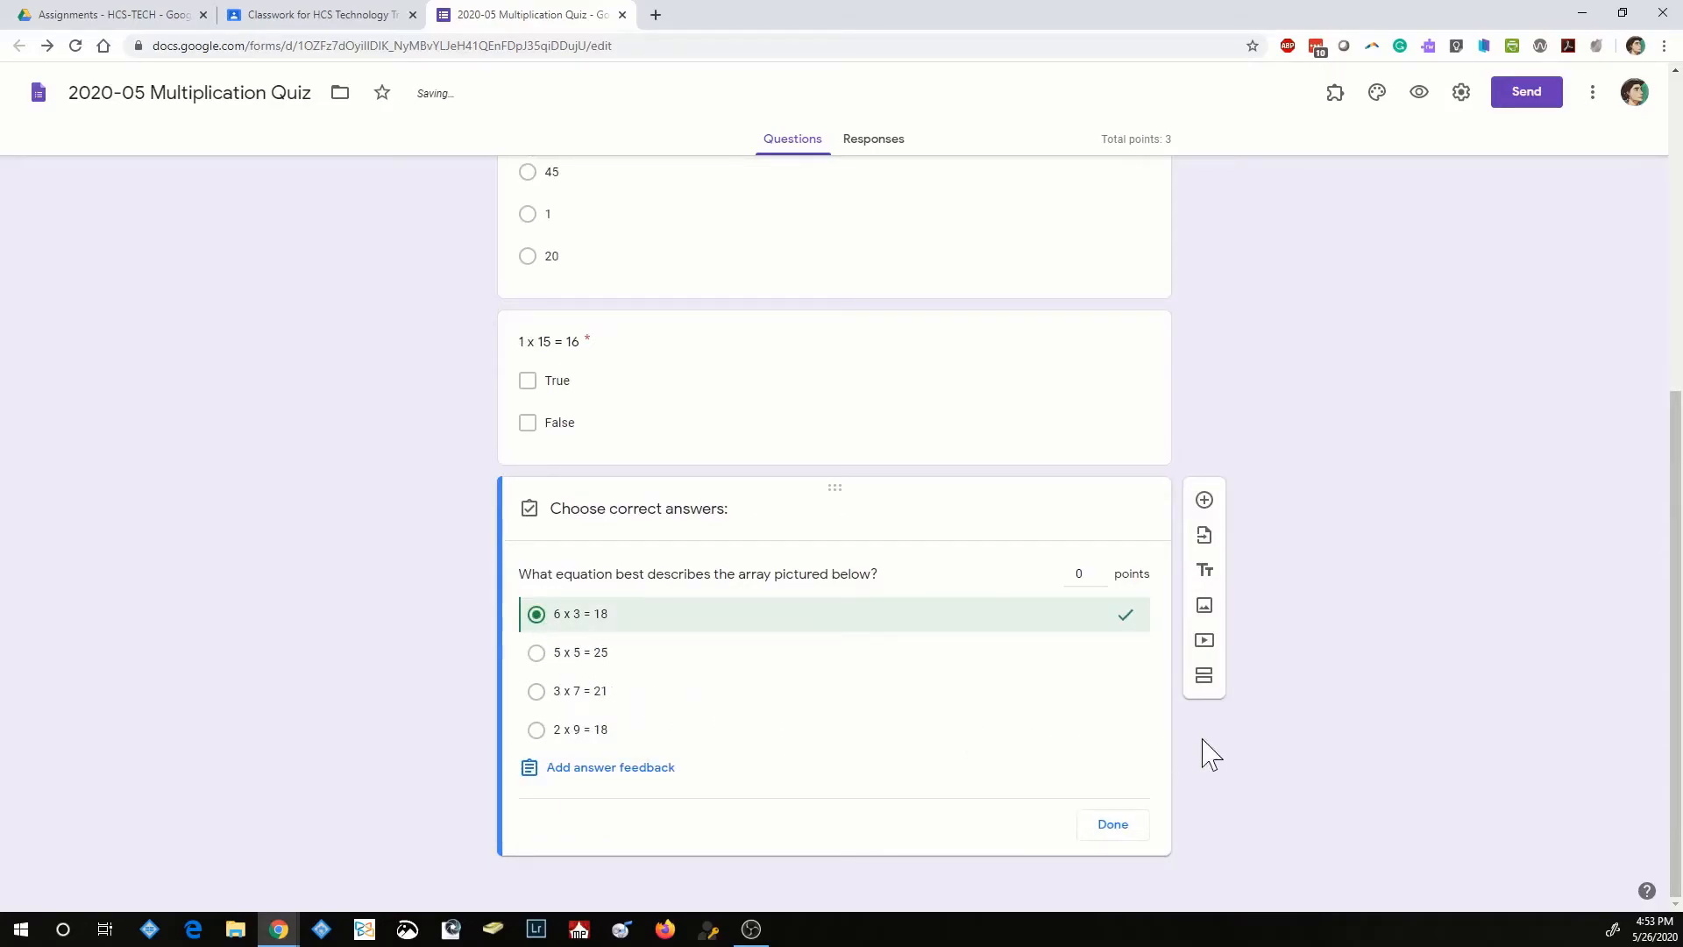
left_click(1117, 824)
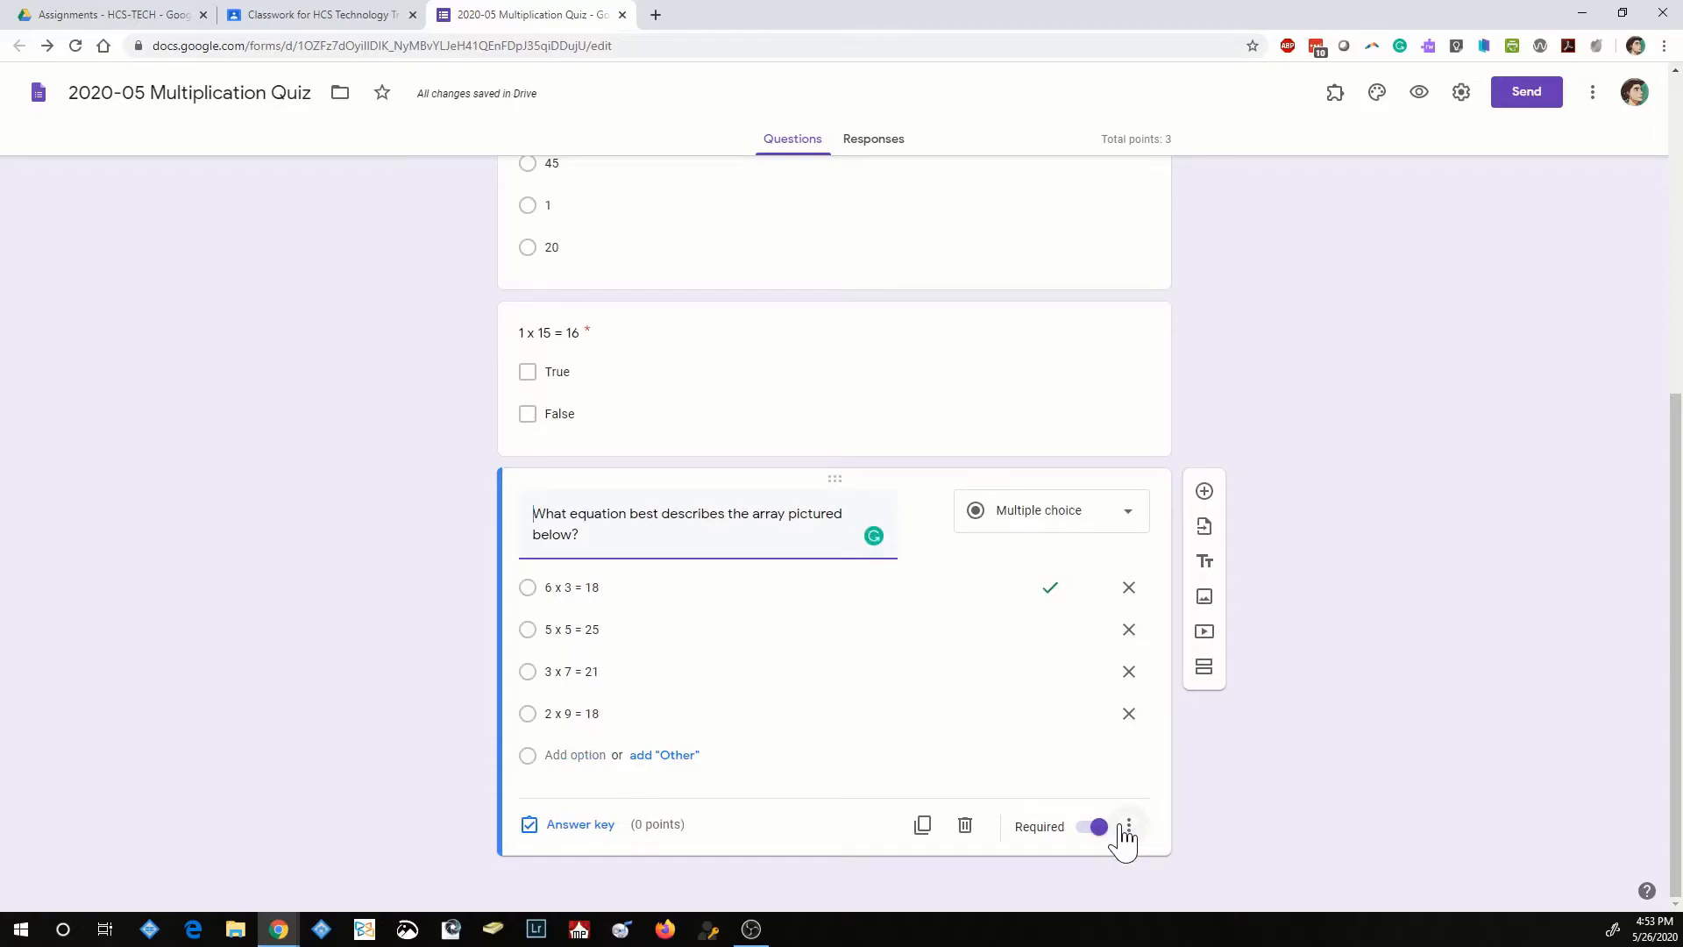
Insert the image Array.png from the recent Google Drive files below the array question
left_click(1204, 598)
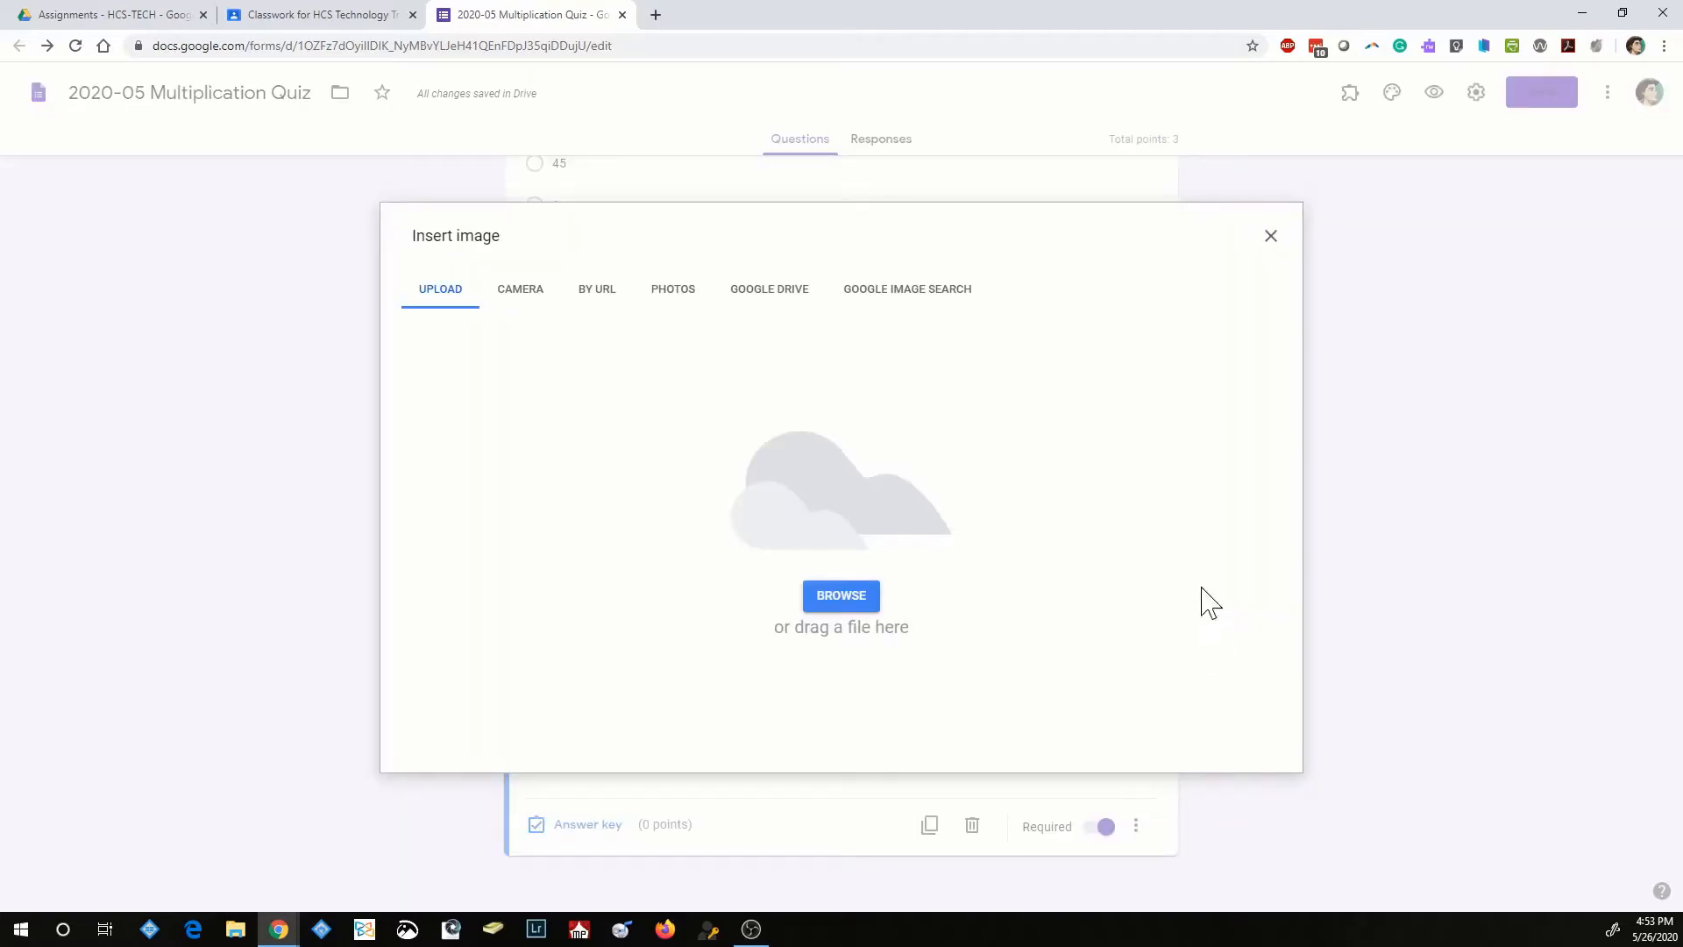
left_click(765, 297)
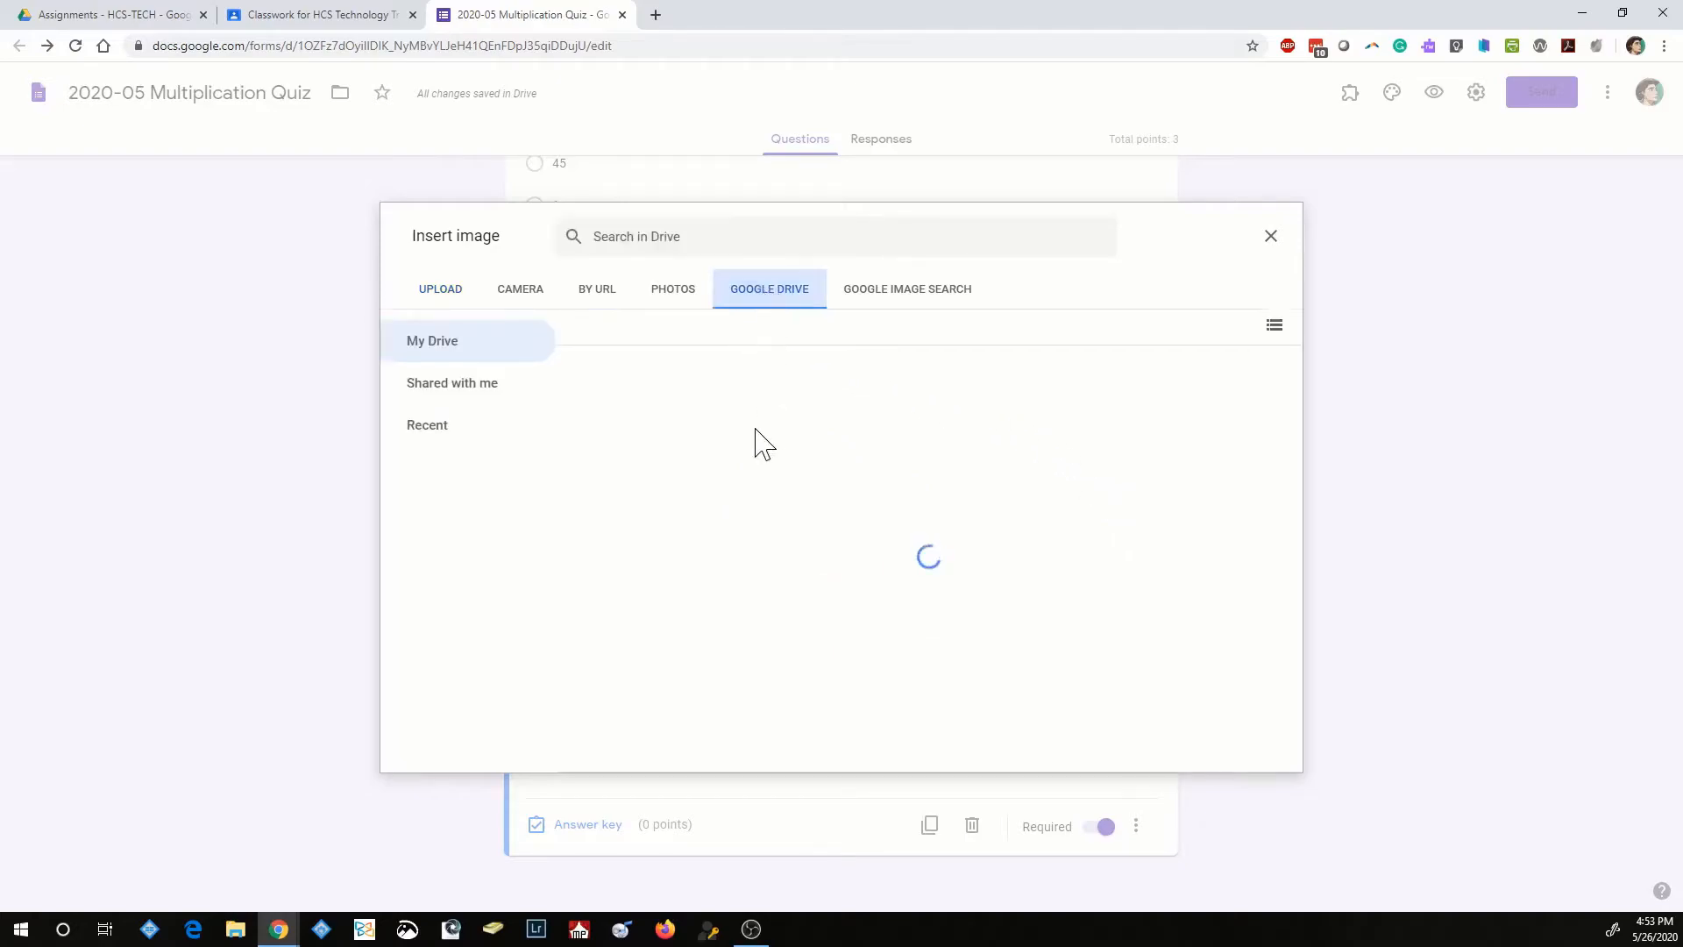
left_click(453, 431)
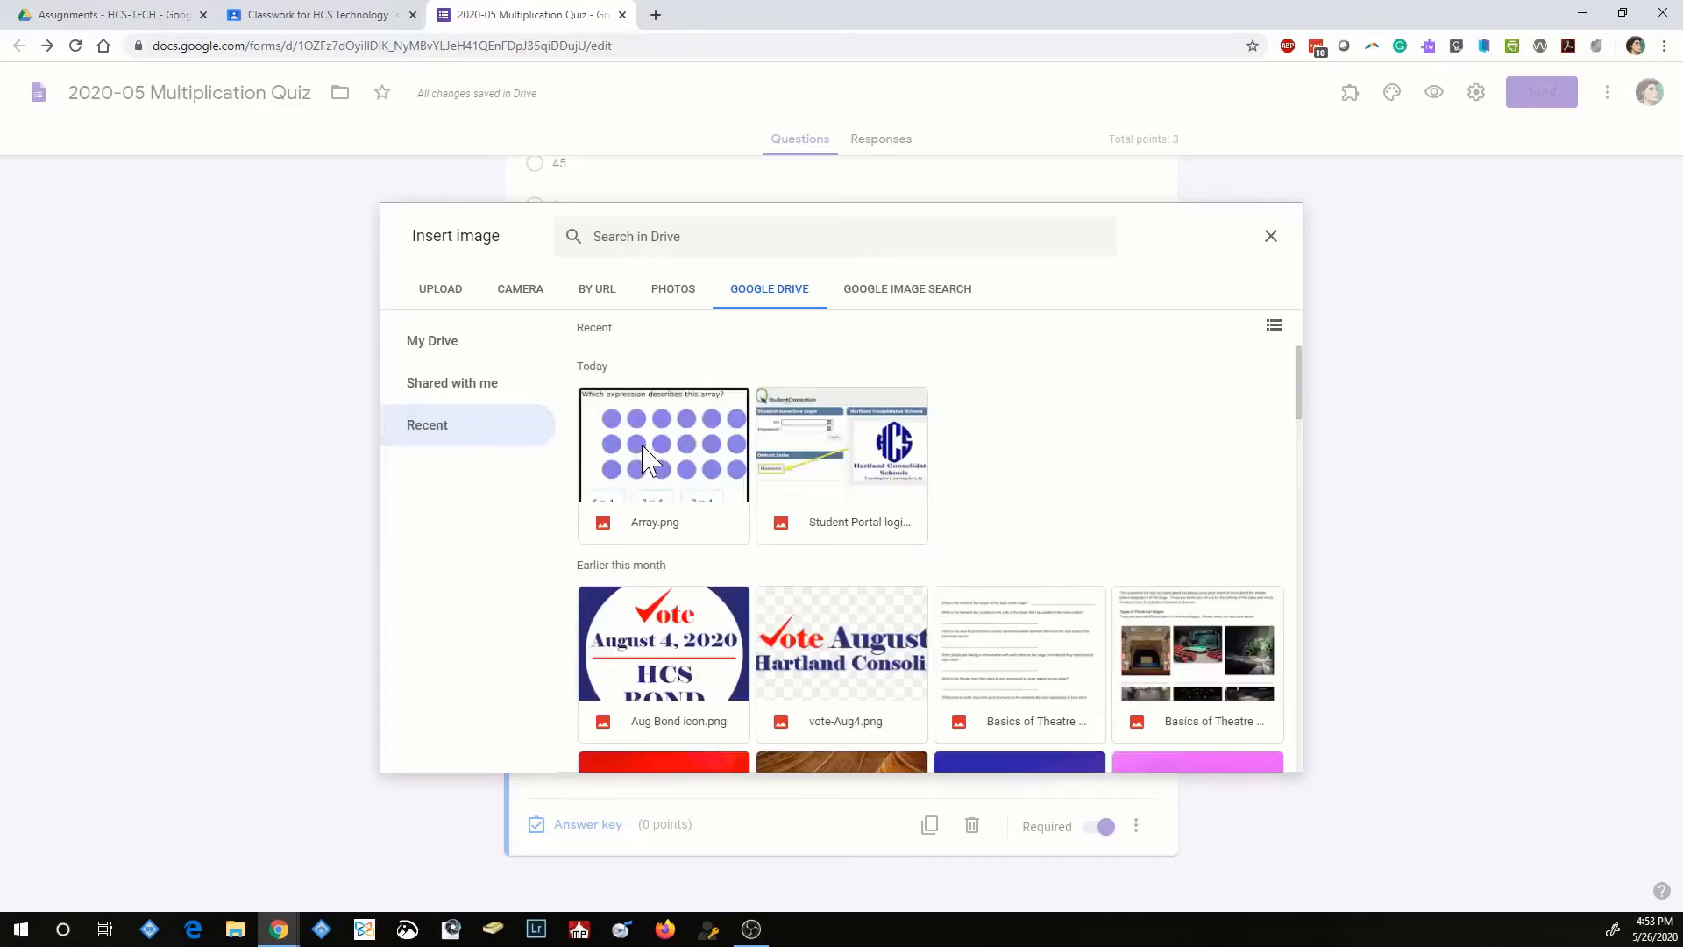
double_click(650, 453)
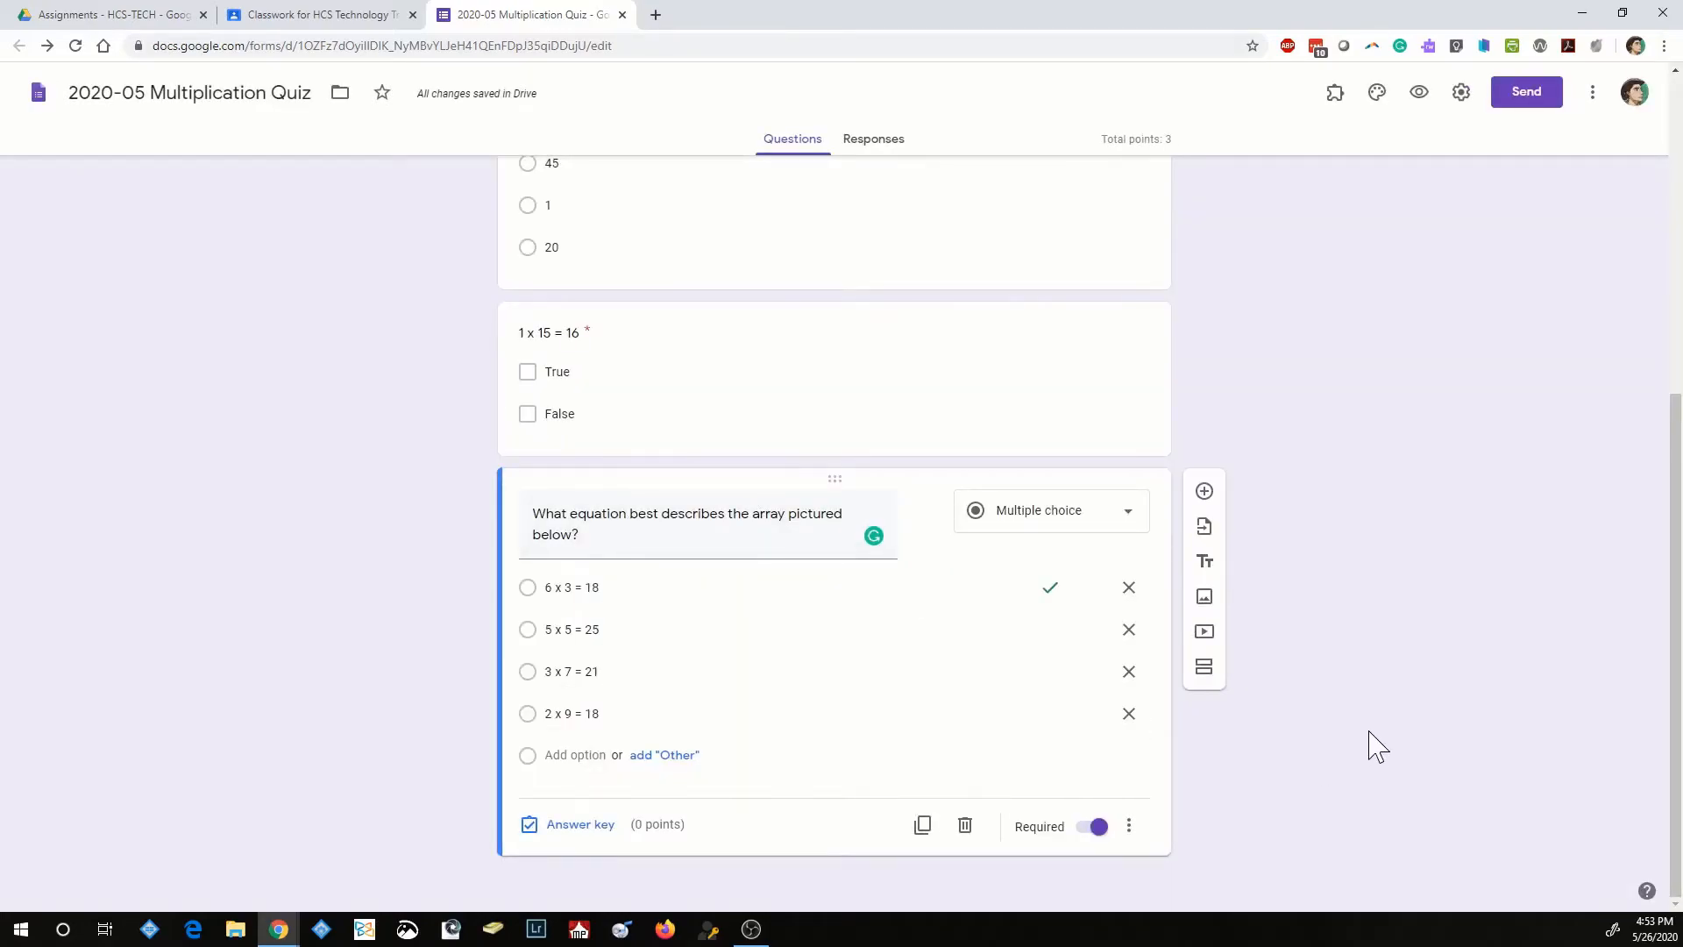
Preview the quiz as respondents see it, look through the questions, and close the preview
left_click(1419, 93)
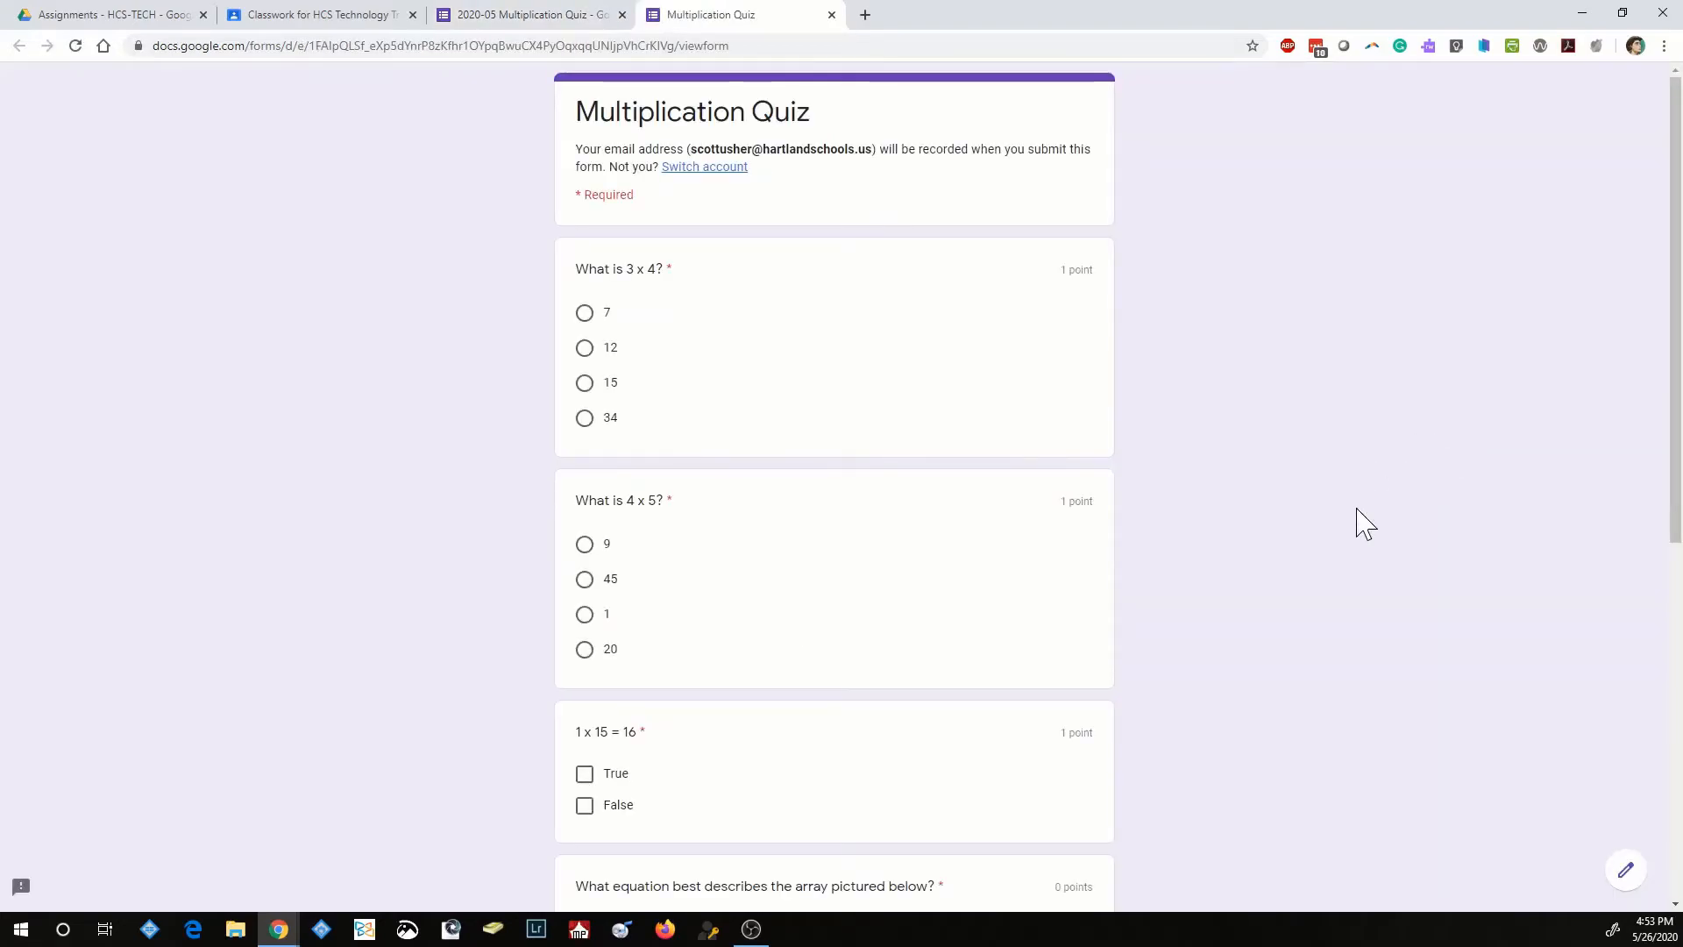
scroll(1360, 522, "down", 7)
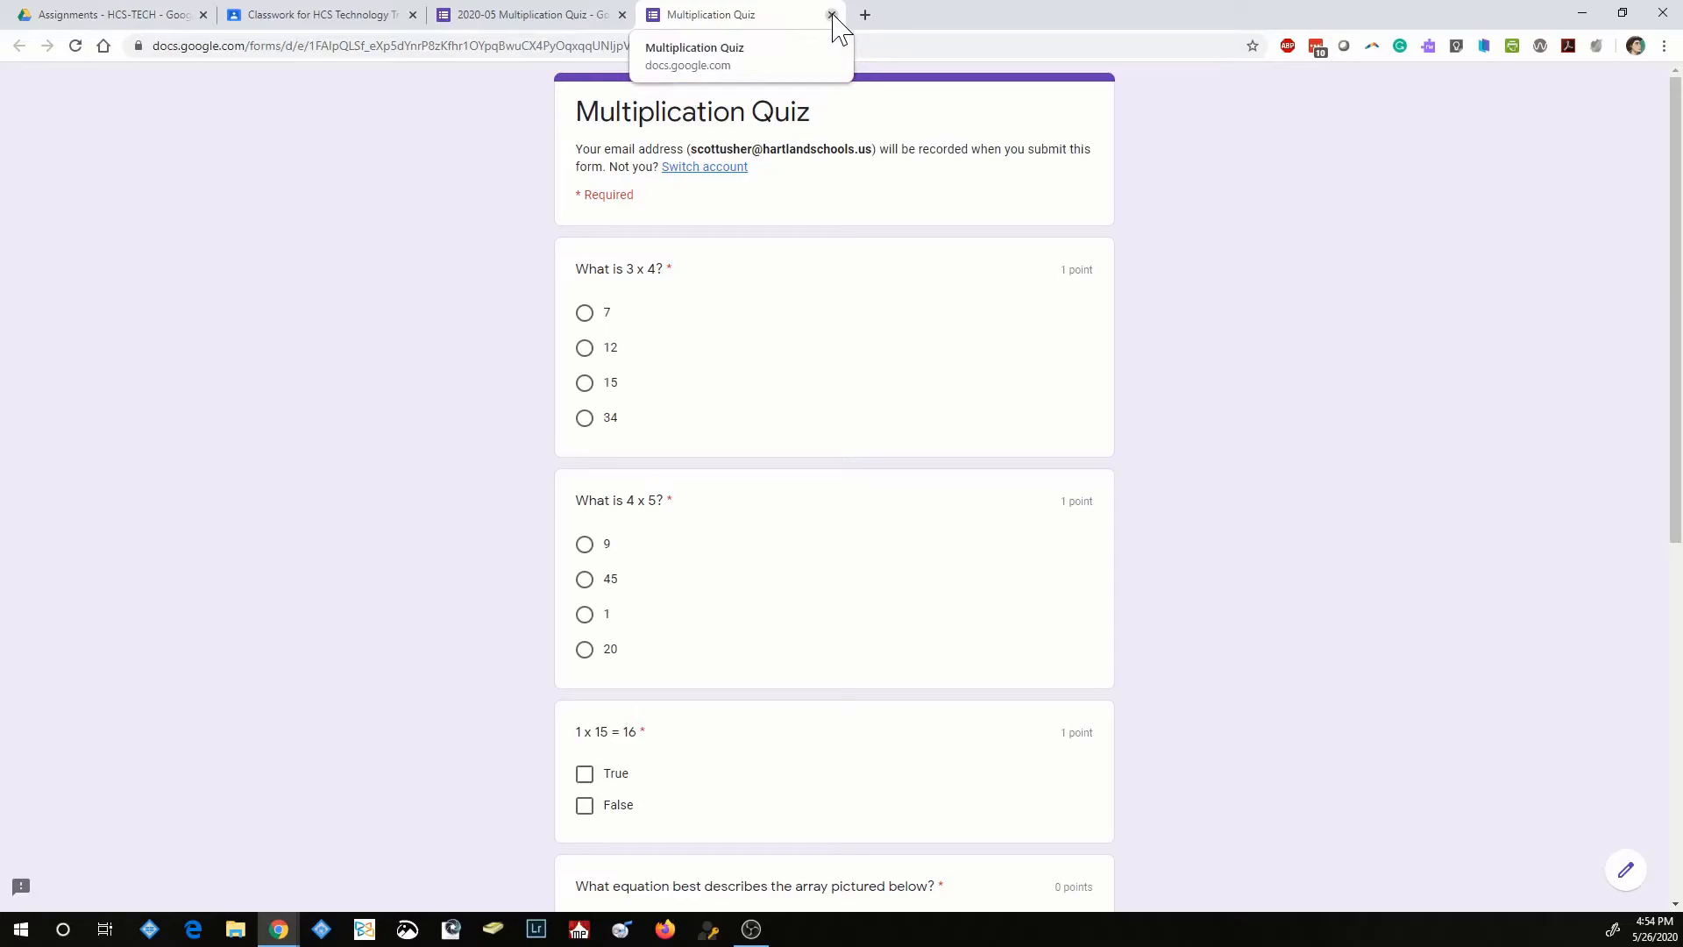
left_click(830, 15)
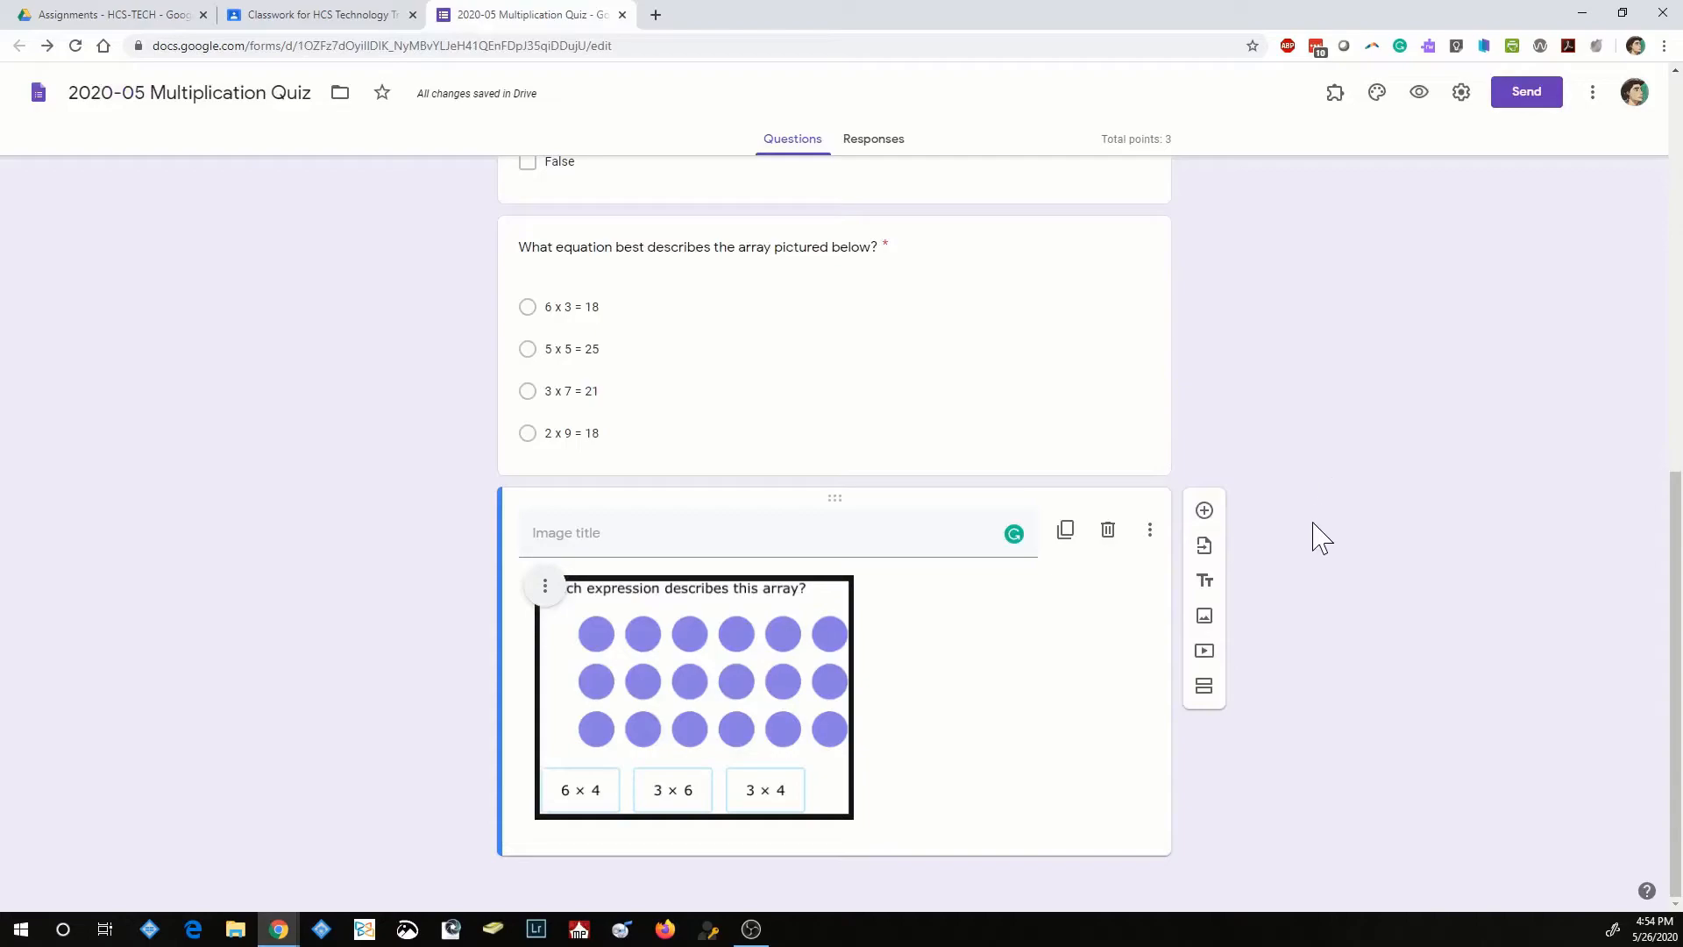
Add a required Dropdown question "What is 0 times any number?" with the options 0, 1, Itself and 100
left_click(1204, 511)
left_click(1051, 661)
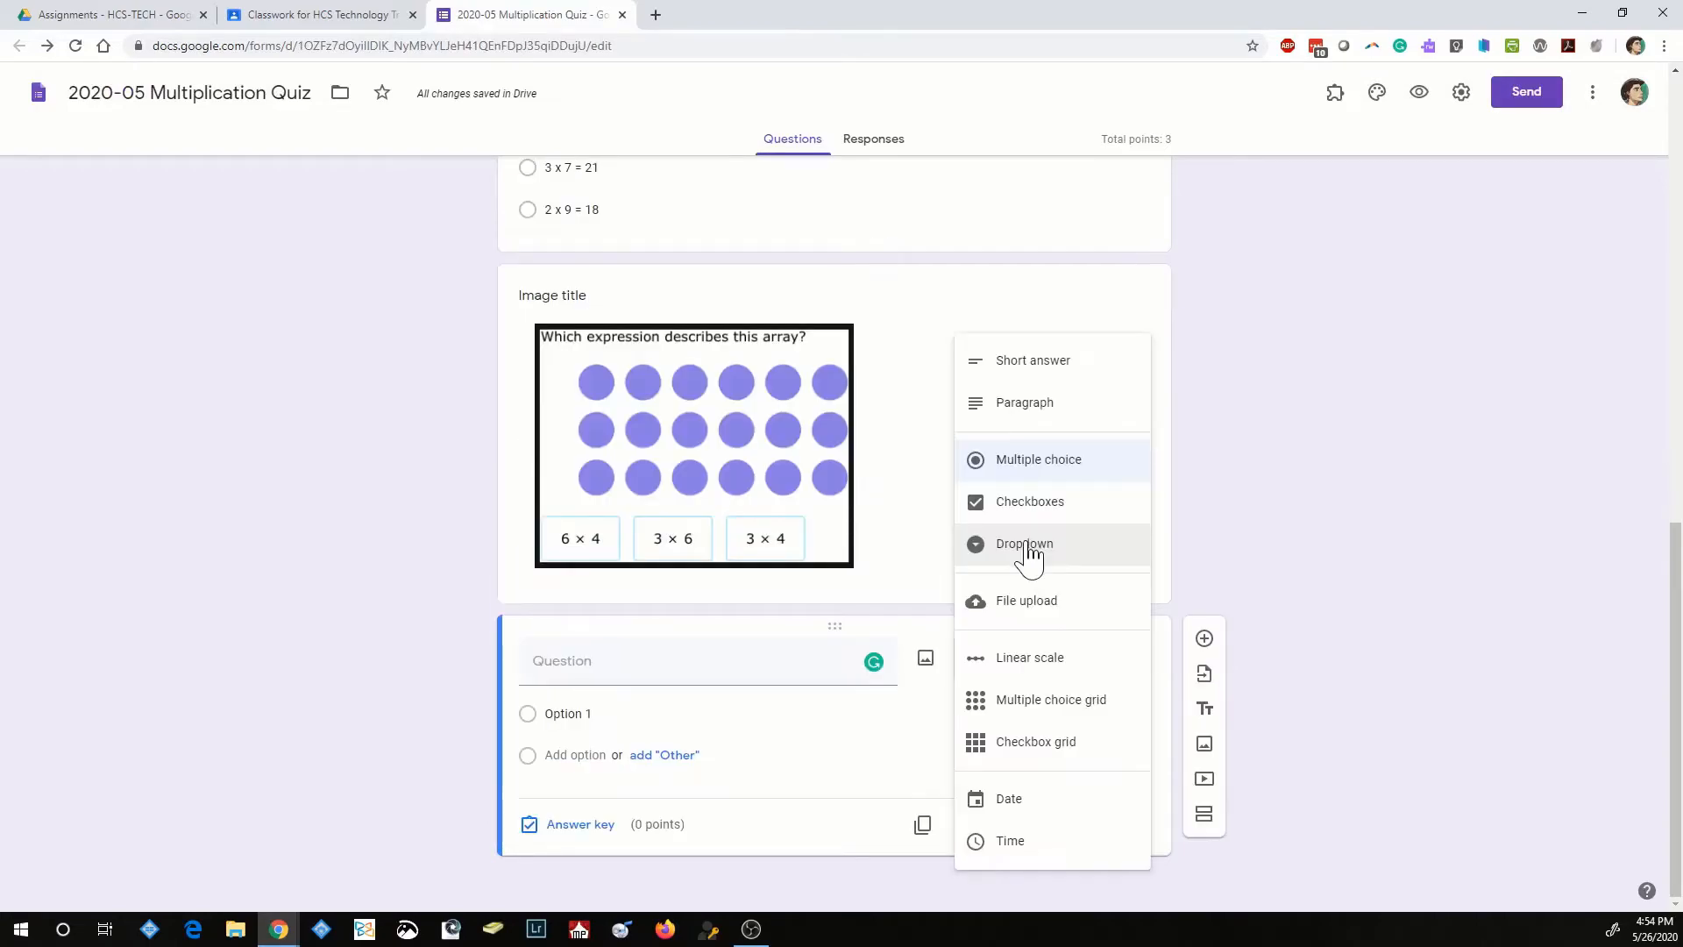
left_click(1025, 546)
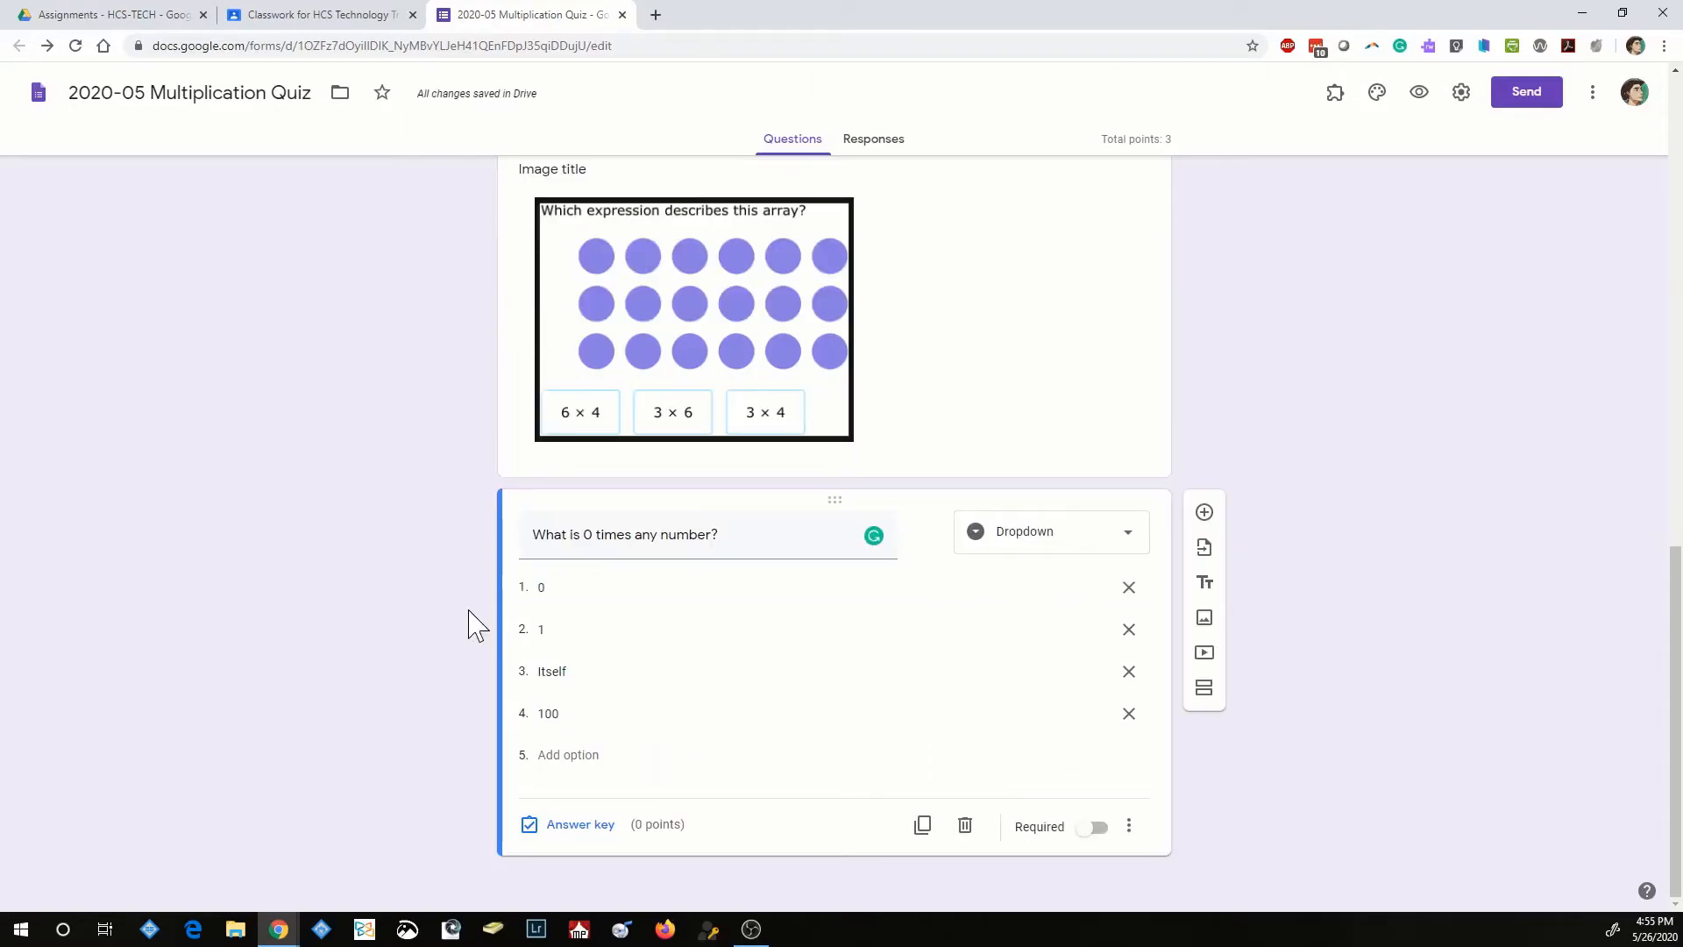
left_click(1097, 828)
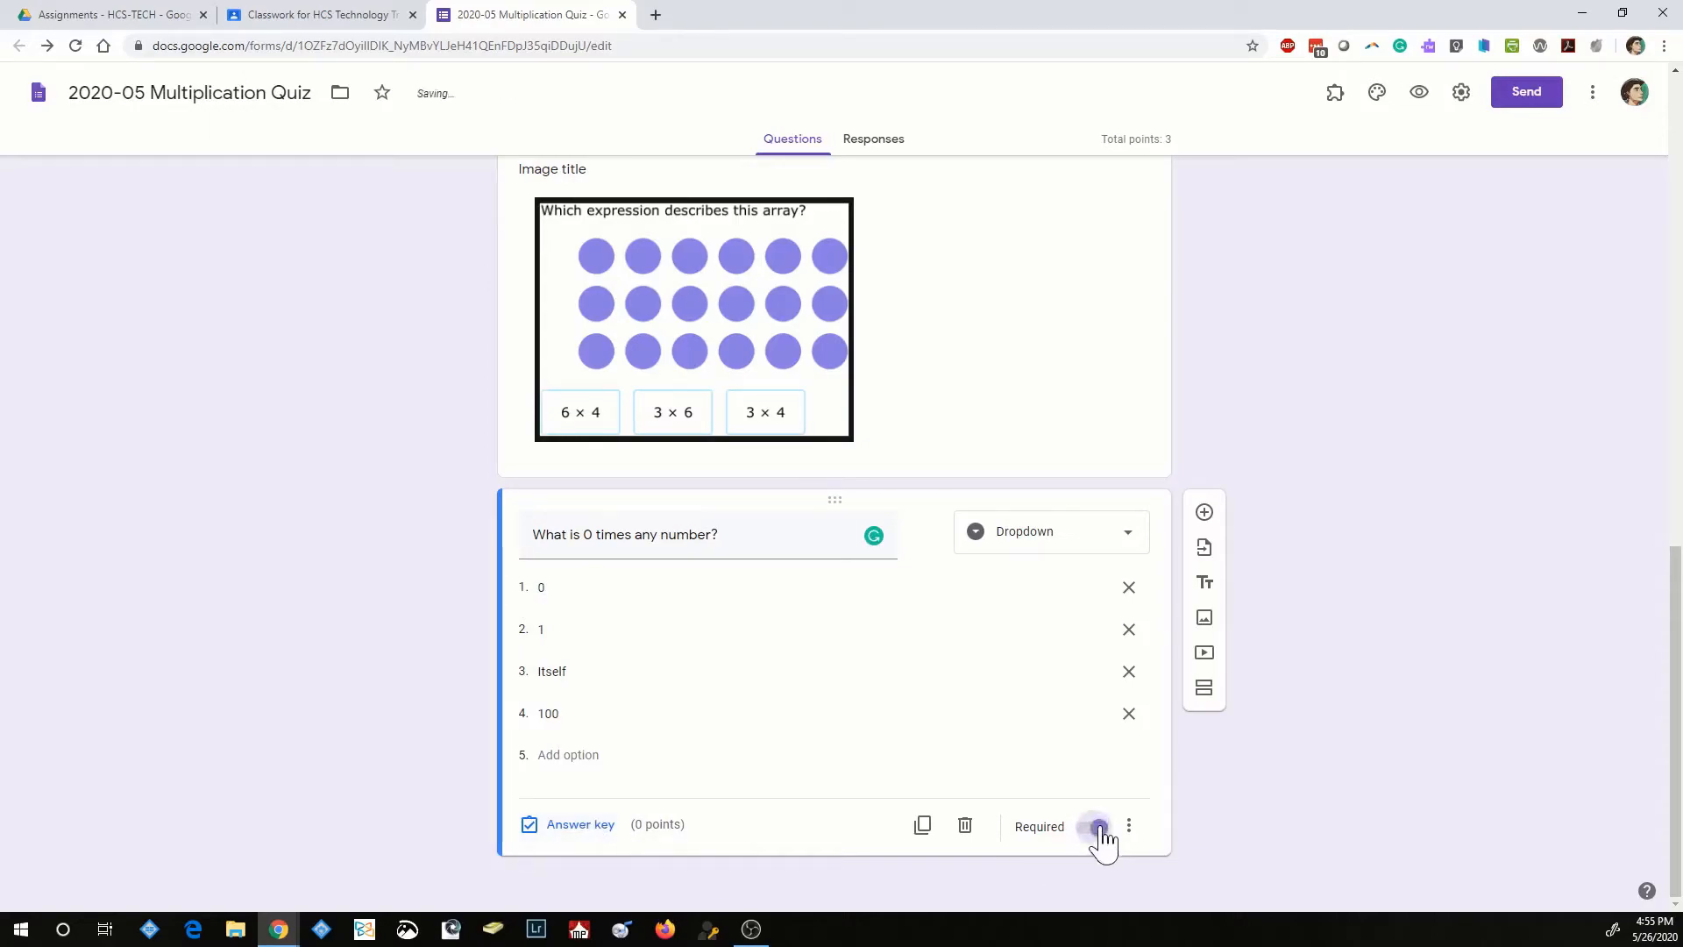
Set the answer key of the "What is 0 times any number?" question to 0, worth 1 point
left_click(574, 831)
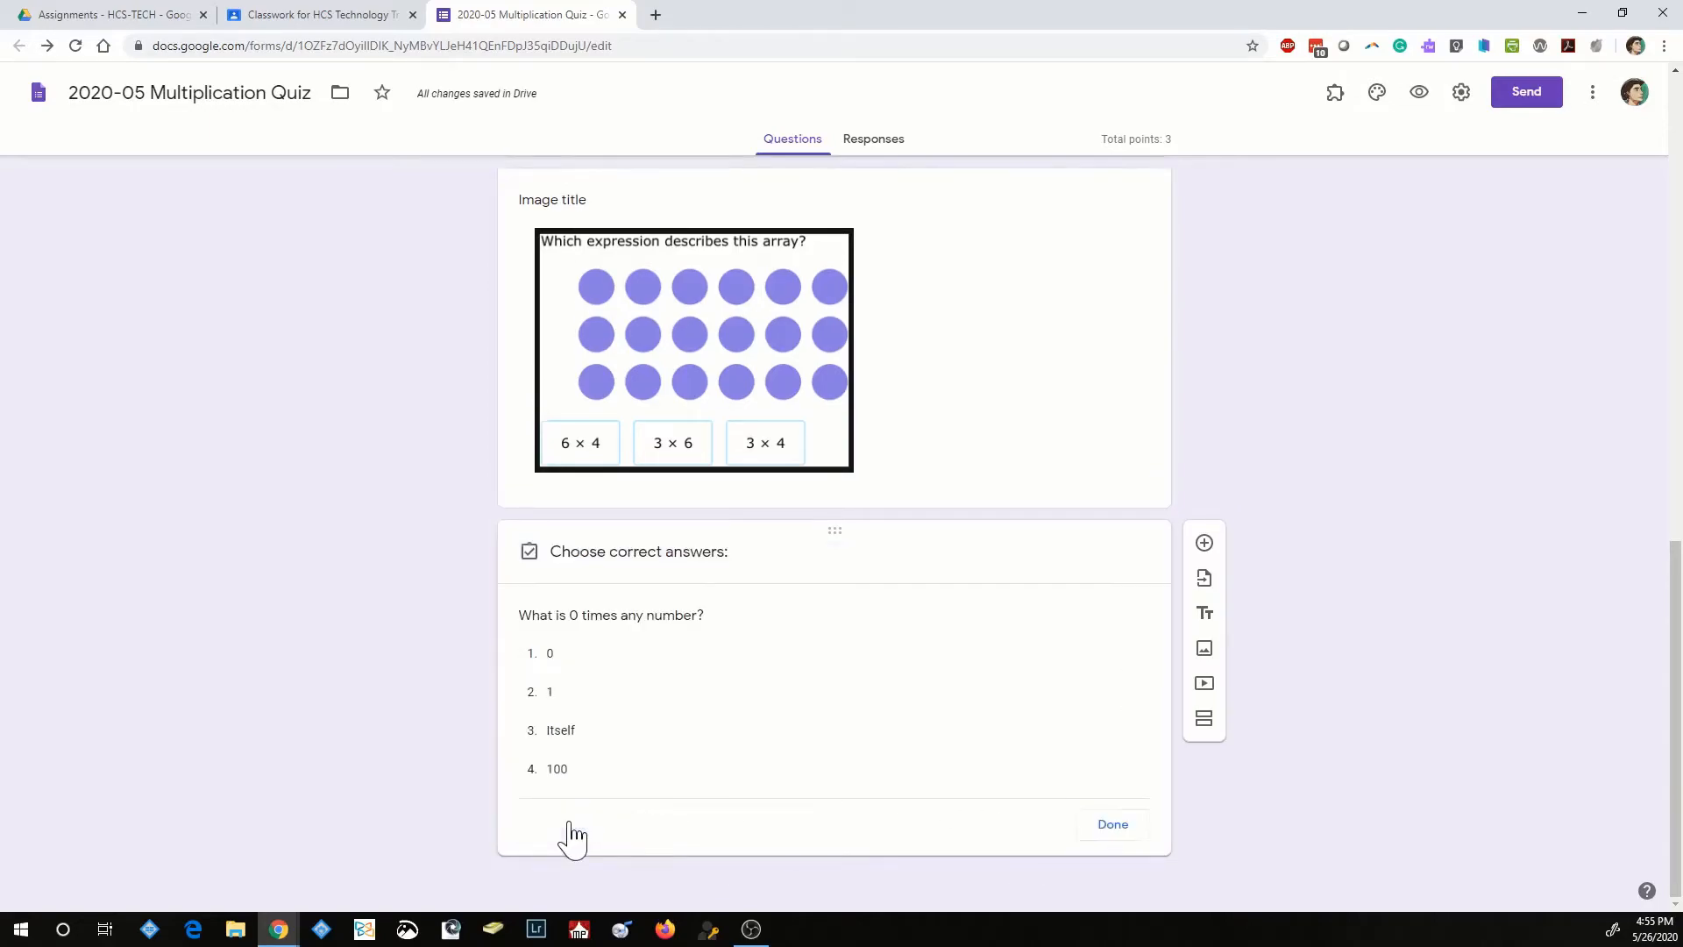
left_click(550, 618)
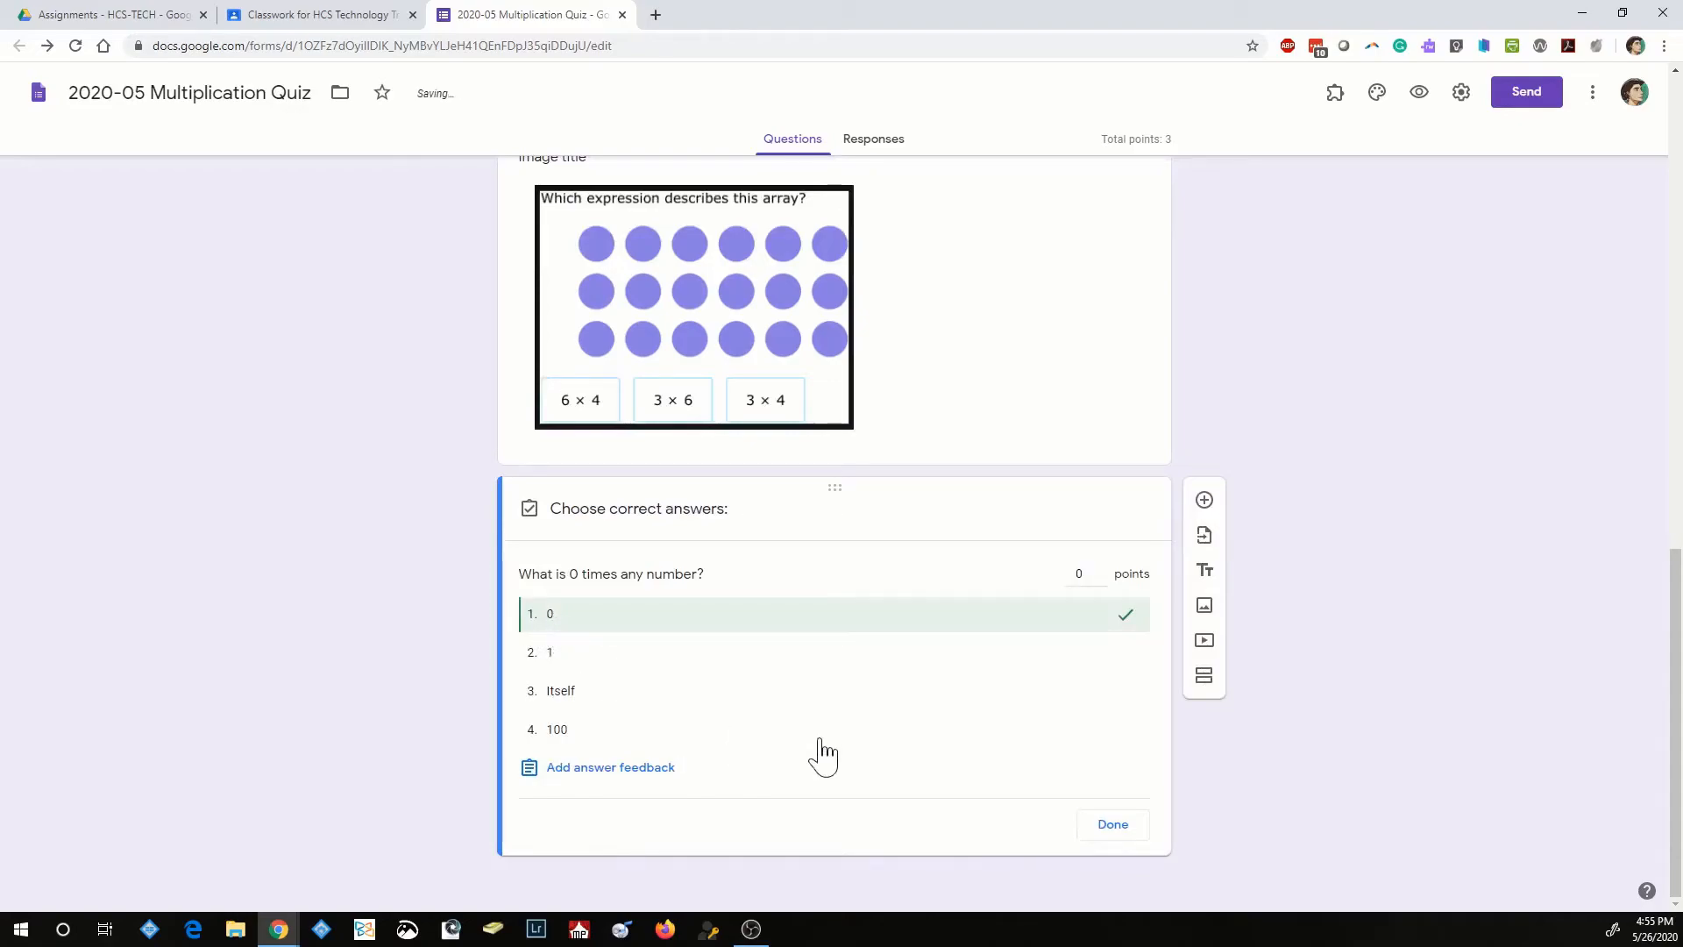
left_click(1100, 569)
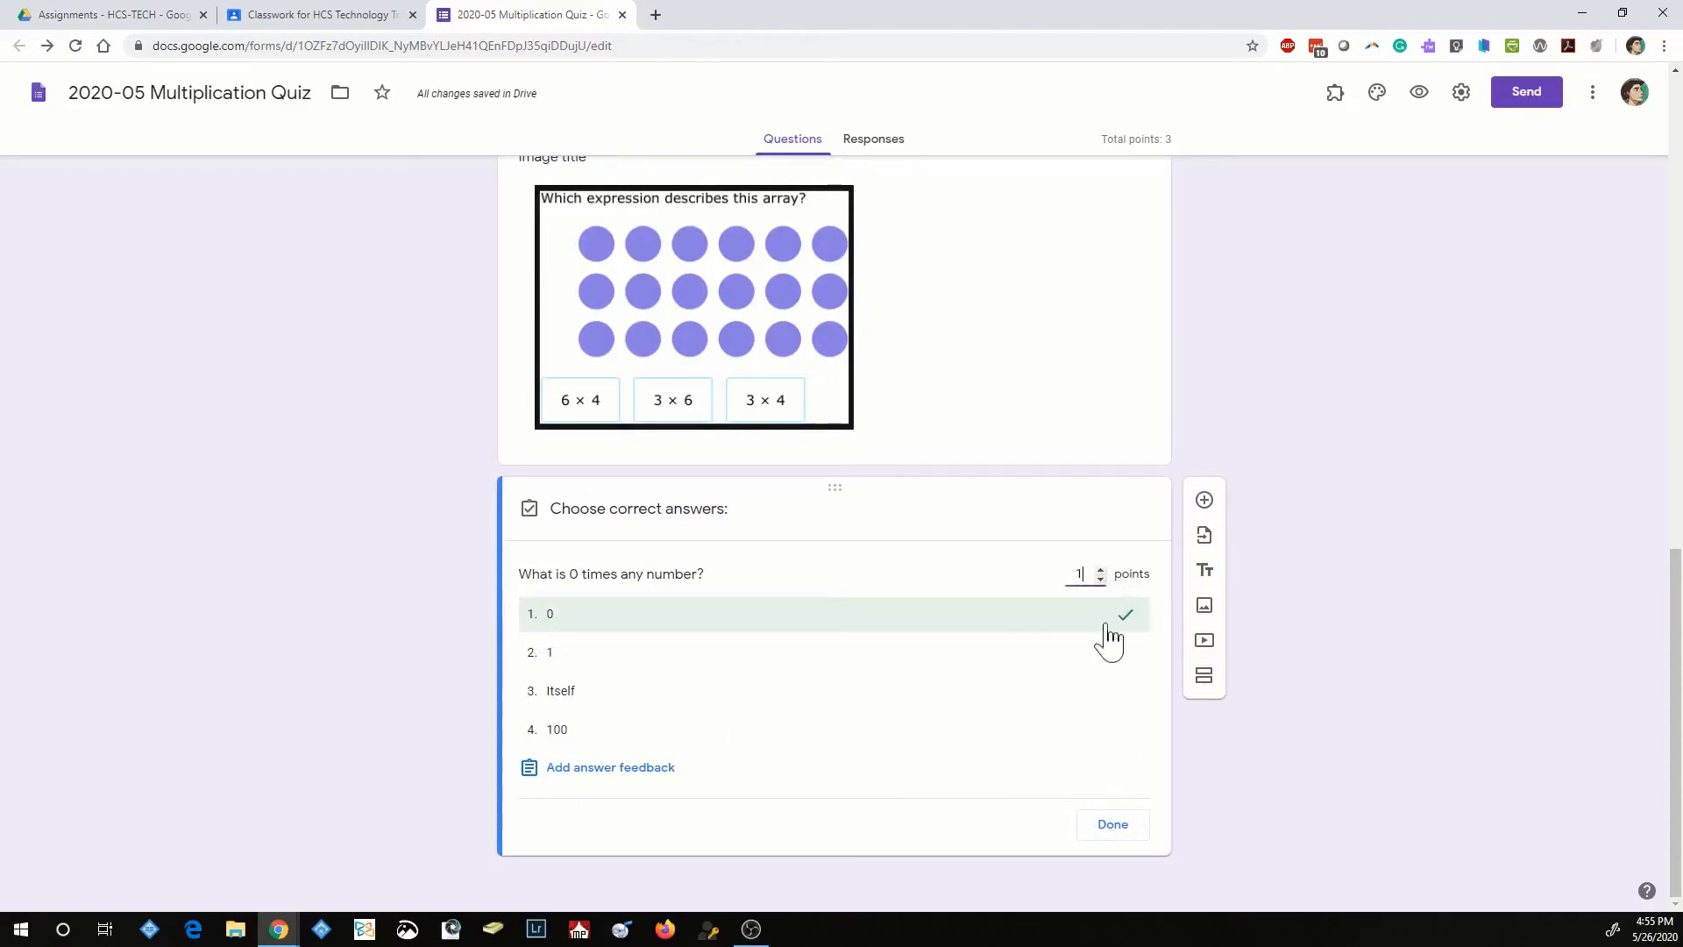
left_click(1113, 824)
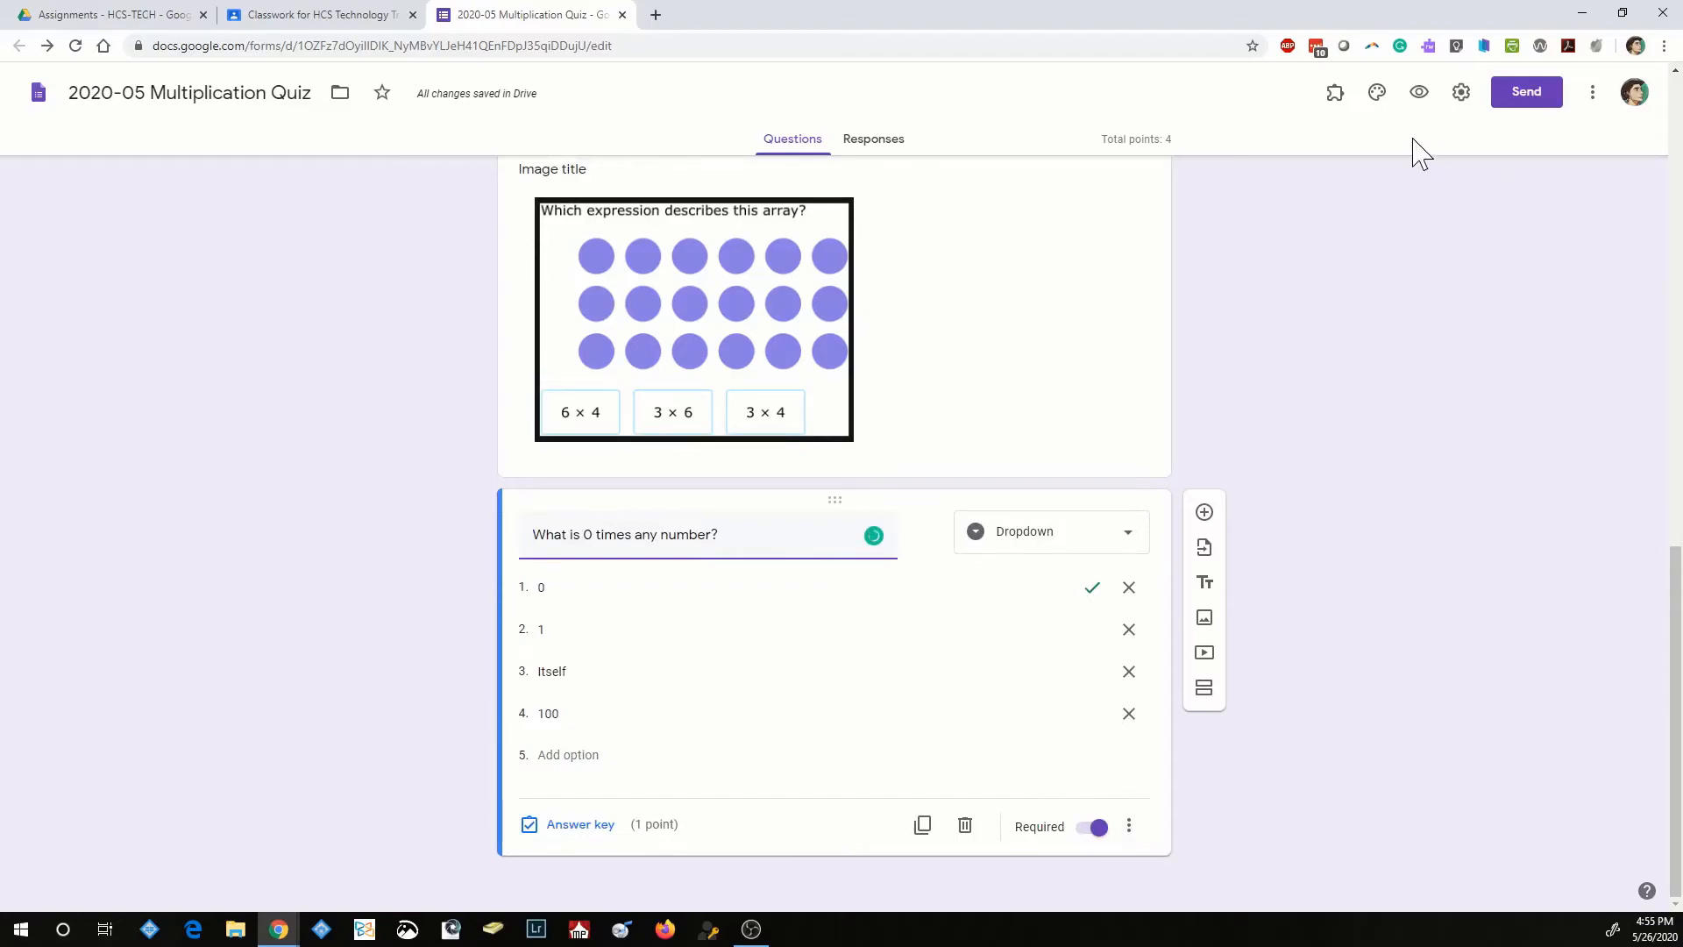
Preview the quiz again, check the choices of the dropdown question at its end, and close the preview
left_click(1419, 94)
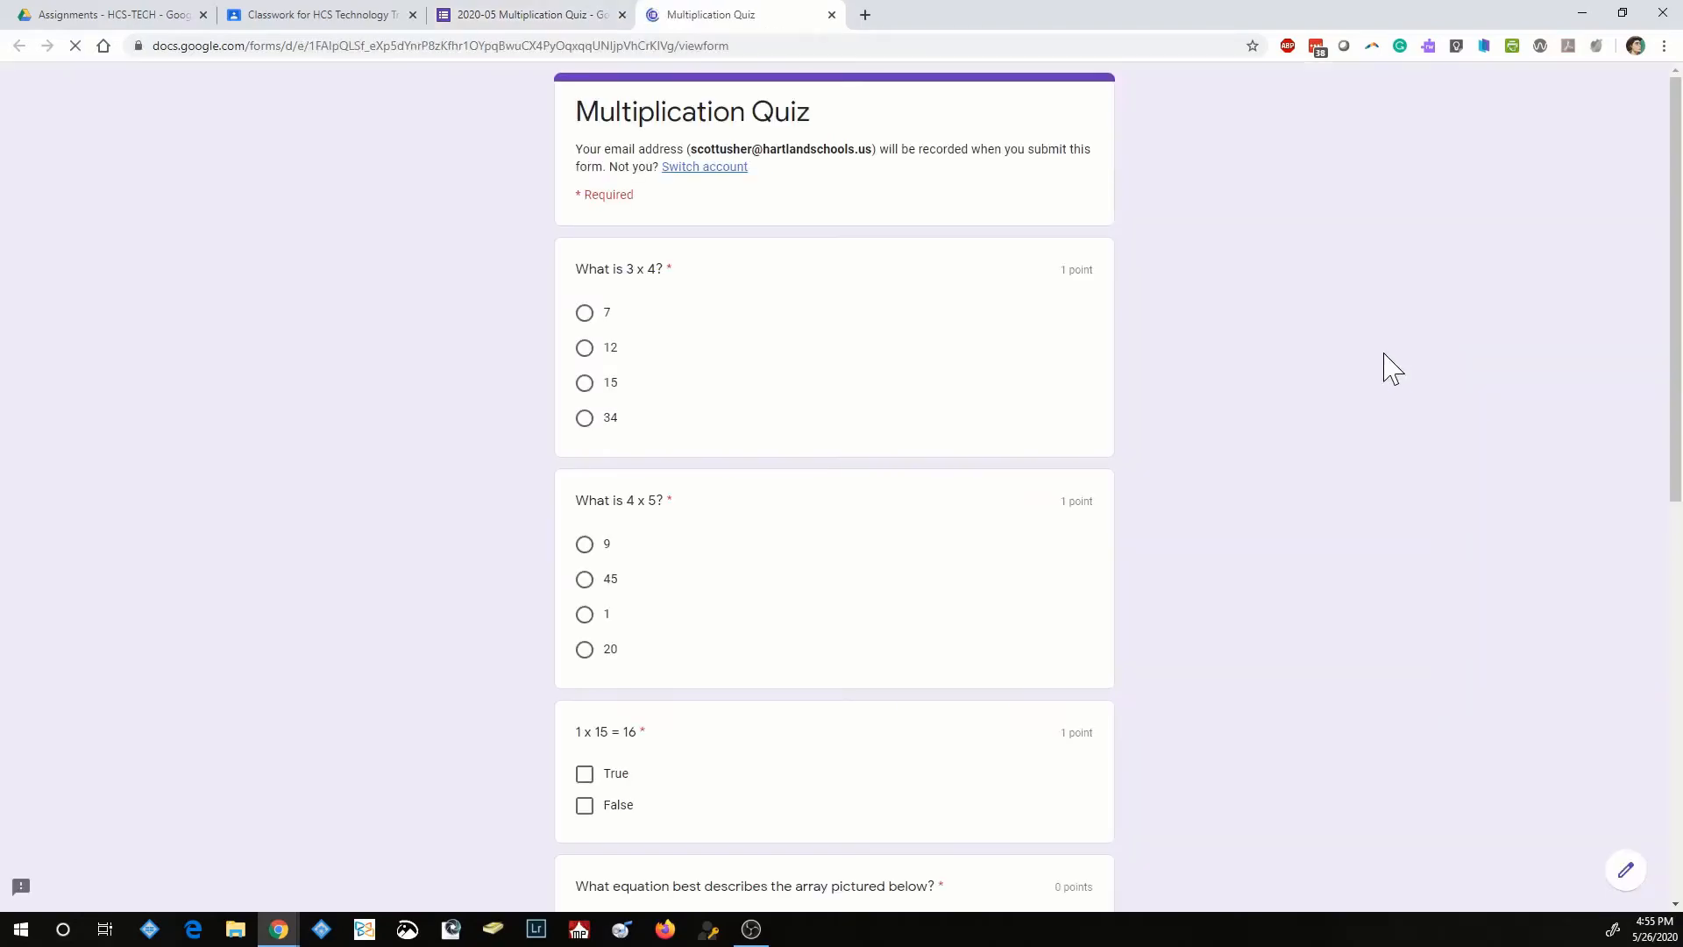
scroll(1327, 513, "down", 9)
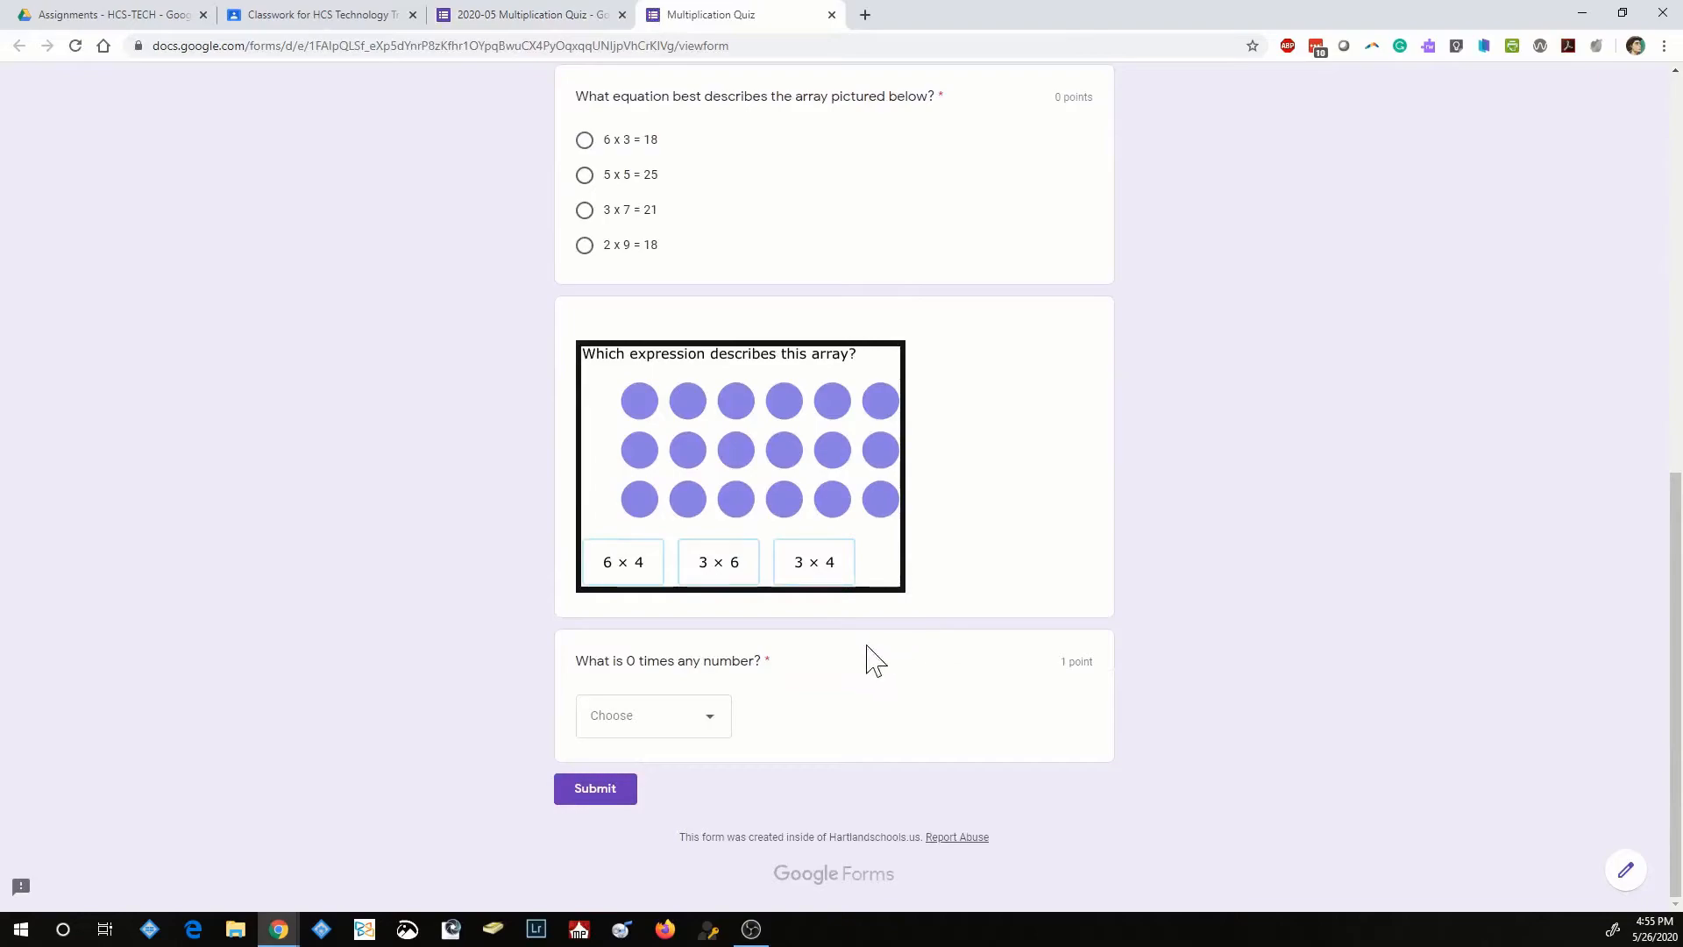
left_click(712, 721)
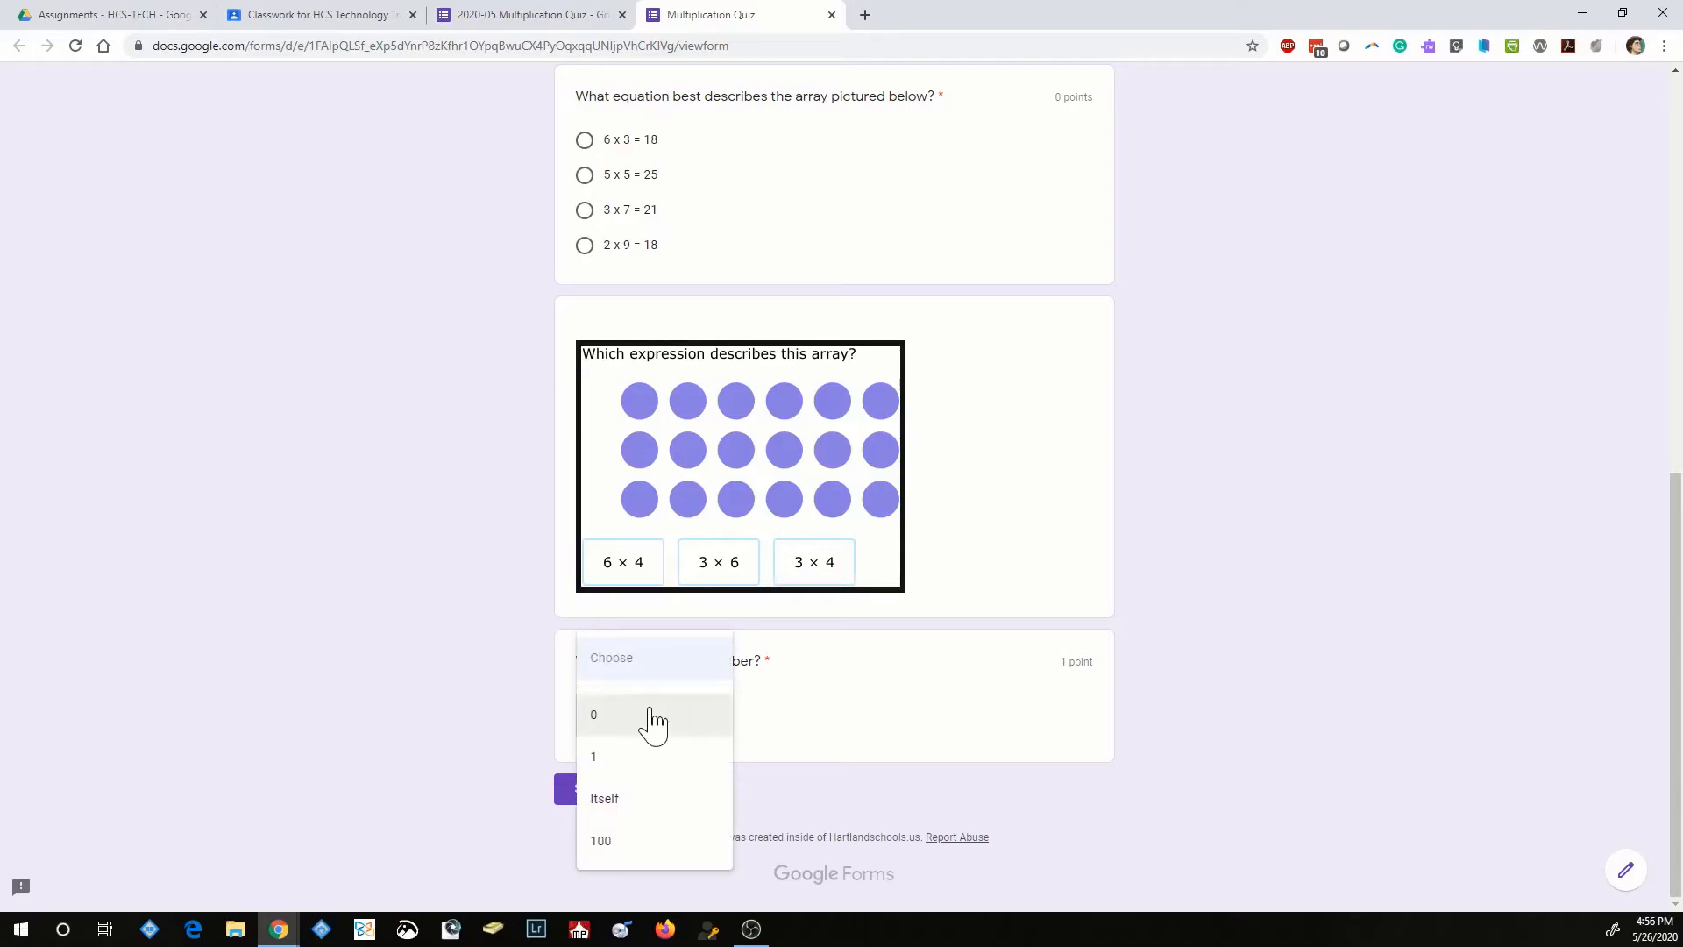
left_click(403, 572)
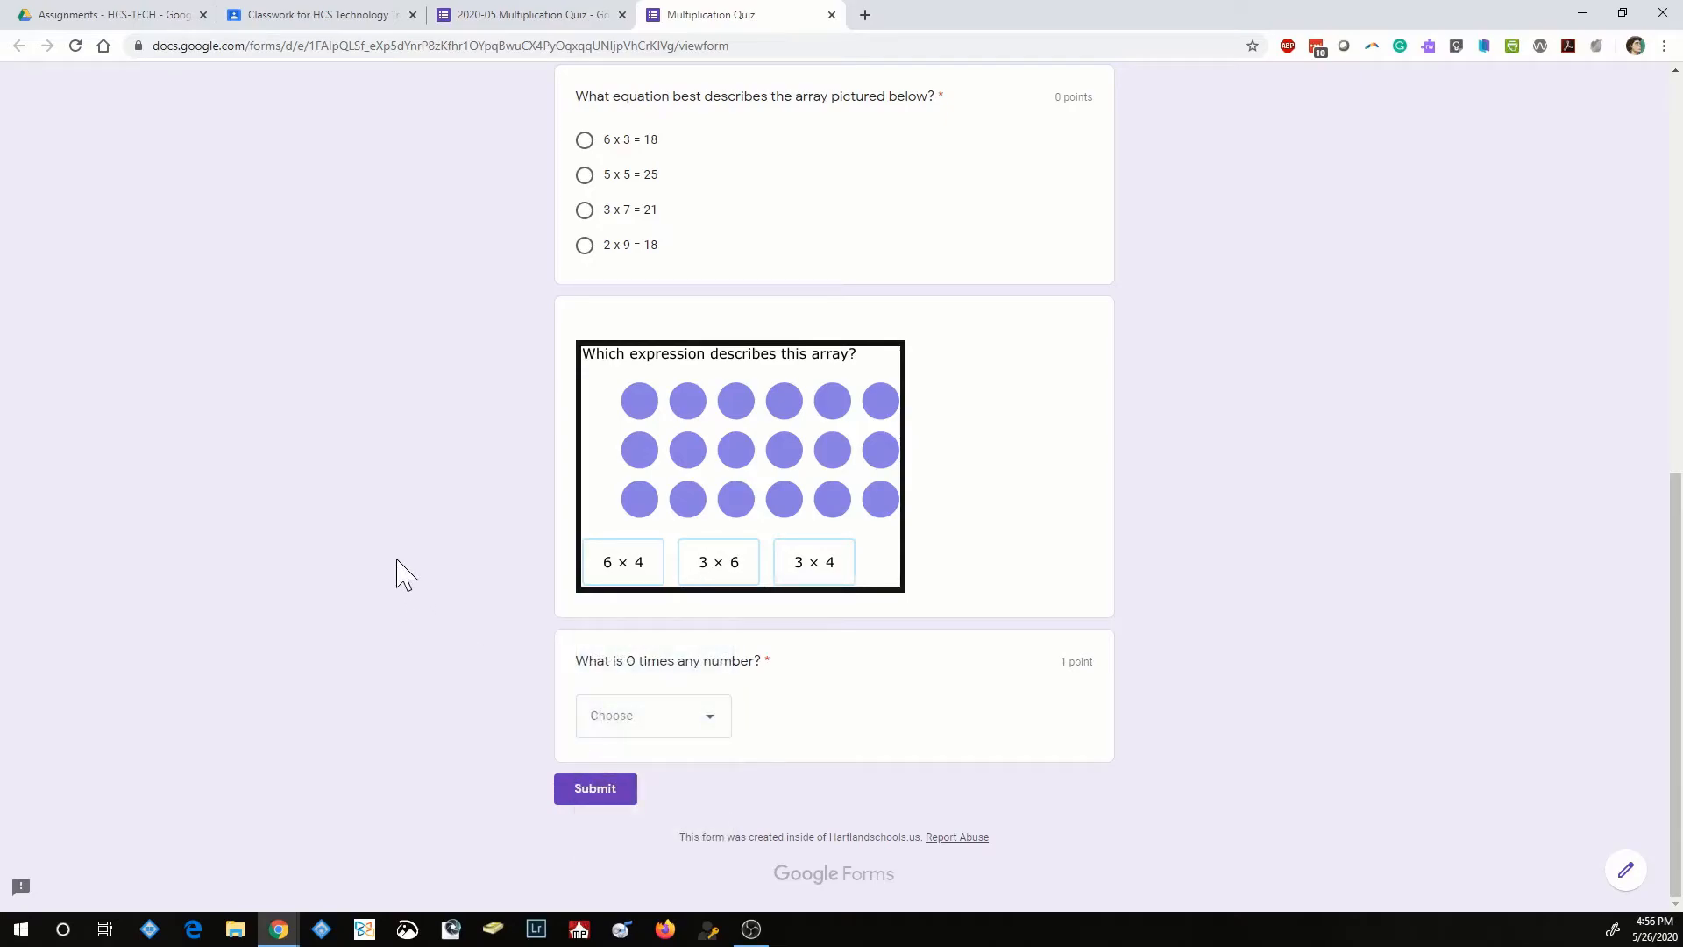
scroll(1438, 614, "up", 2)
key("ctrl+w")
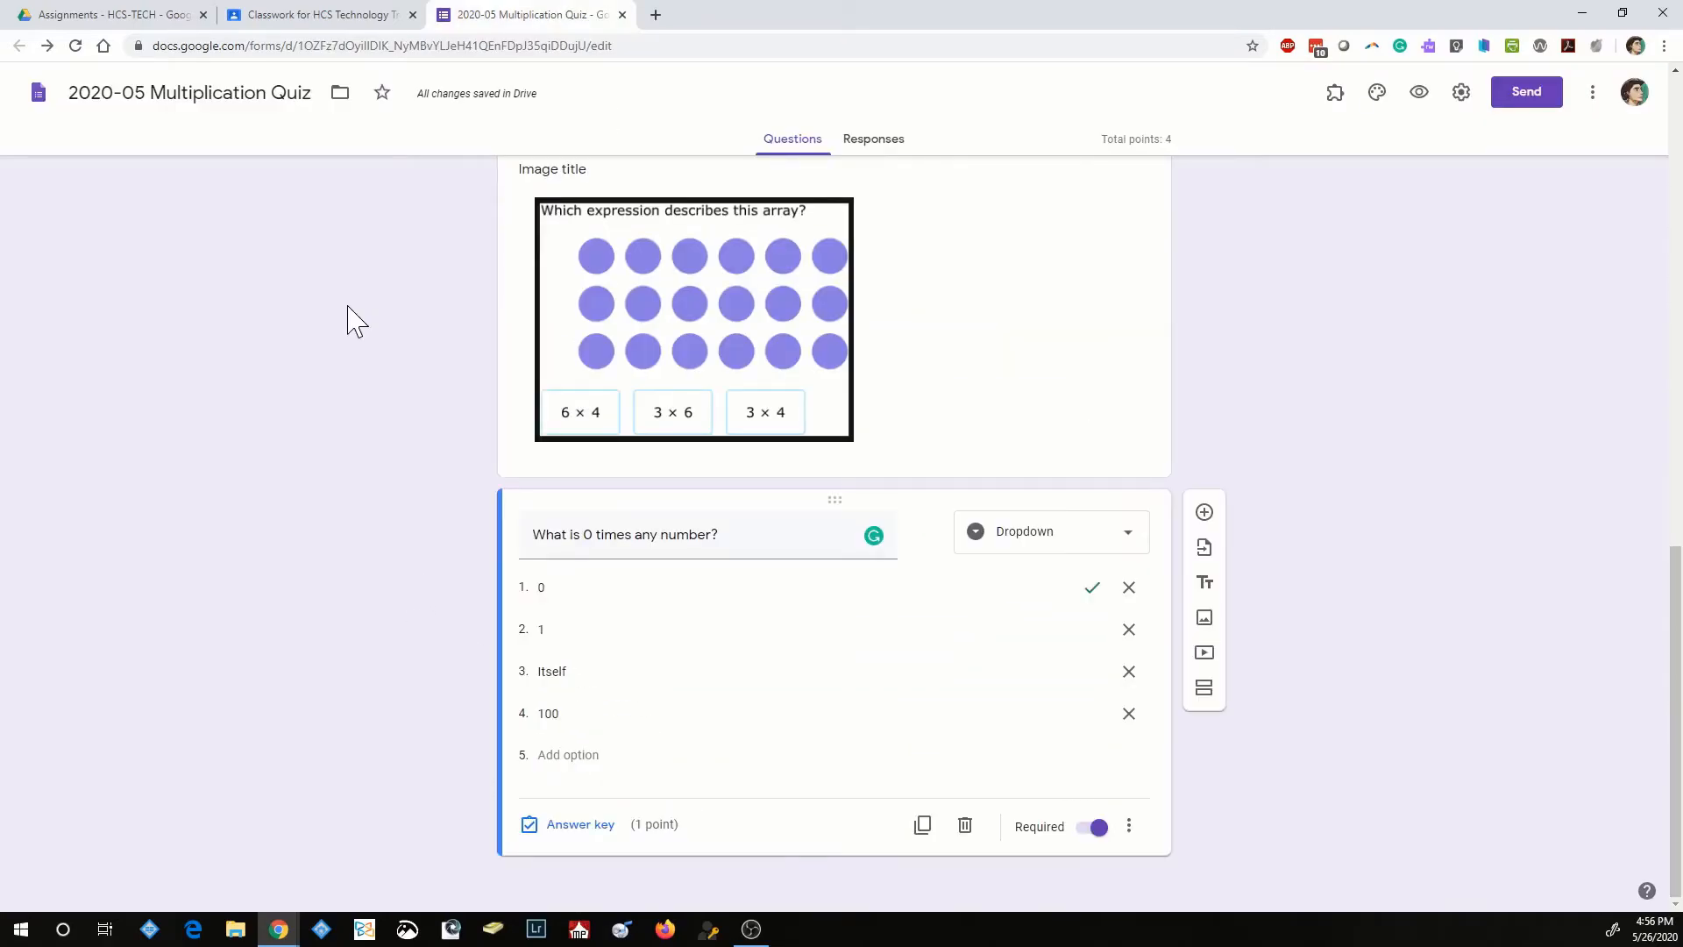
Stop the quiz from accepting responses, turn acceptance back on, and return to the questions
left_click(875, 145)
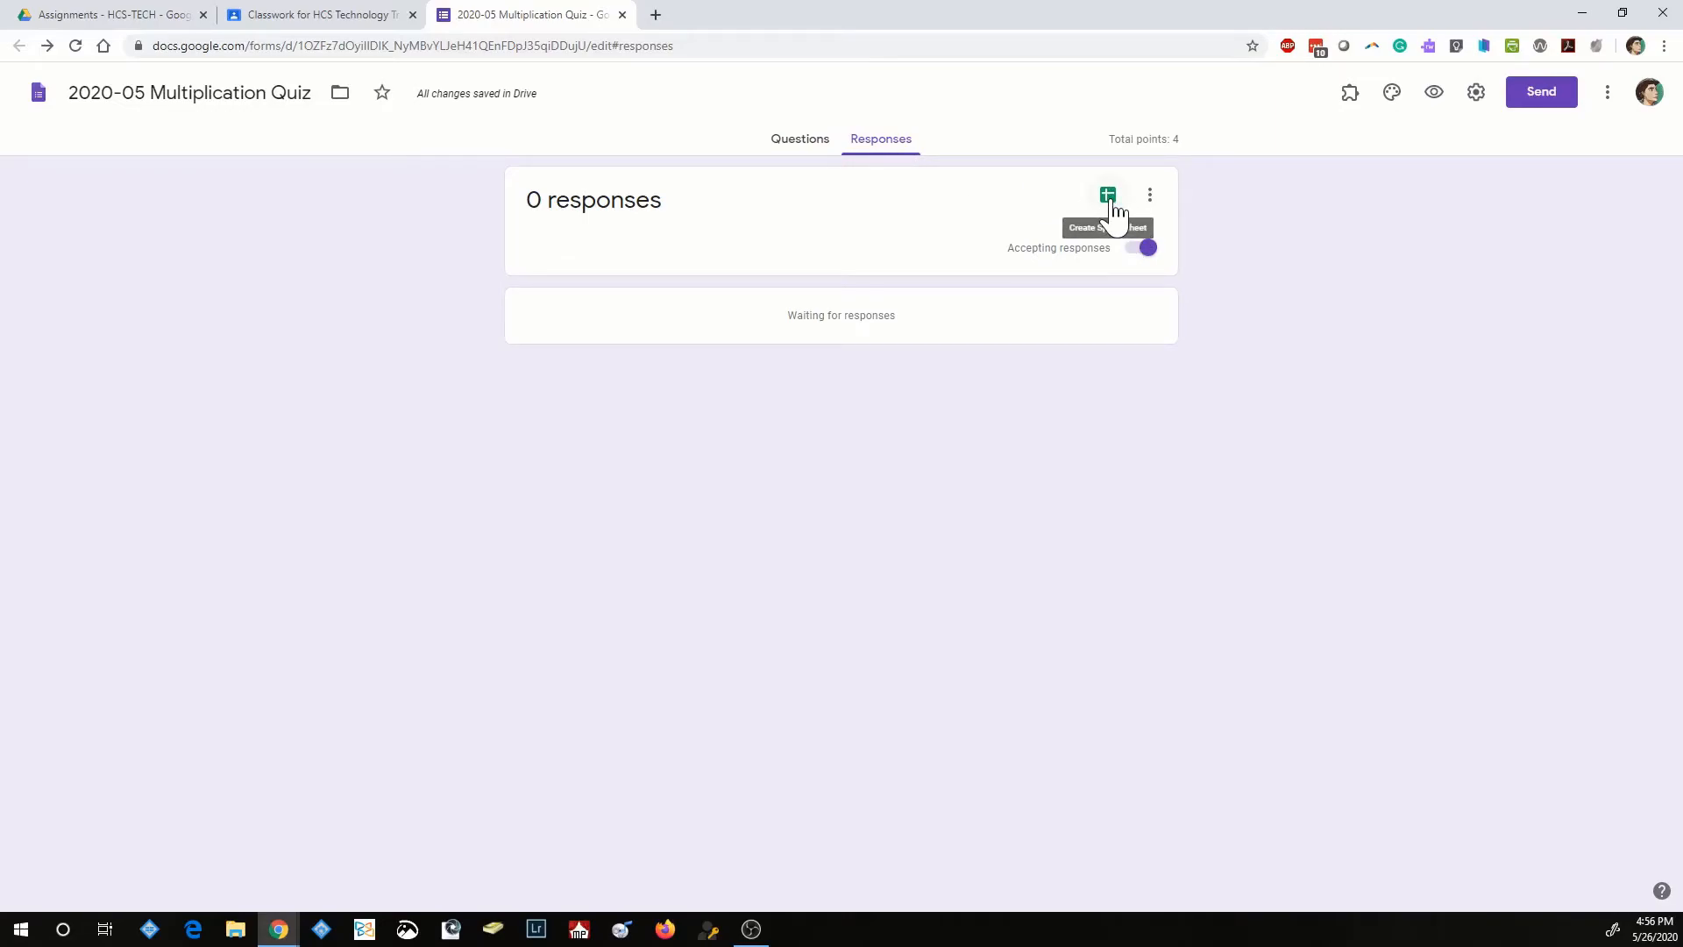
left_click(1146, 249)
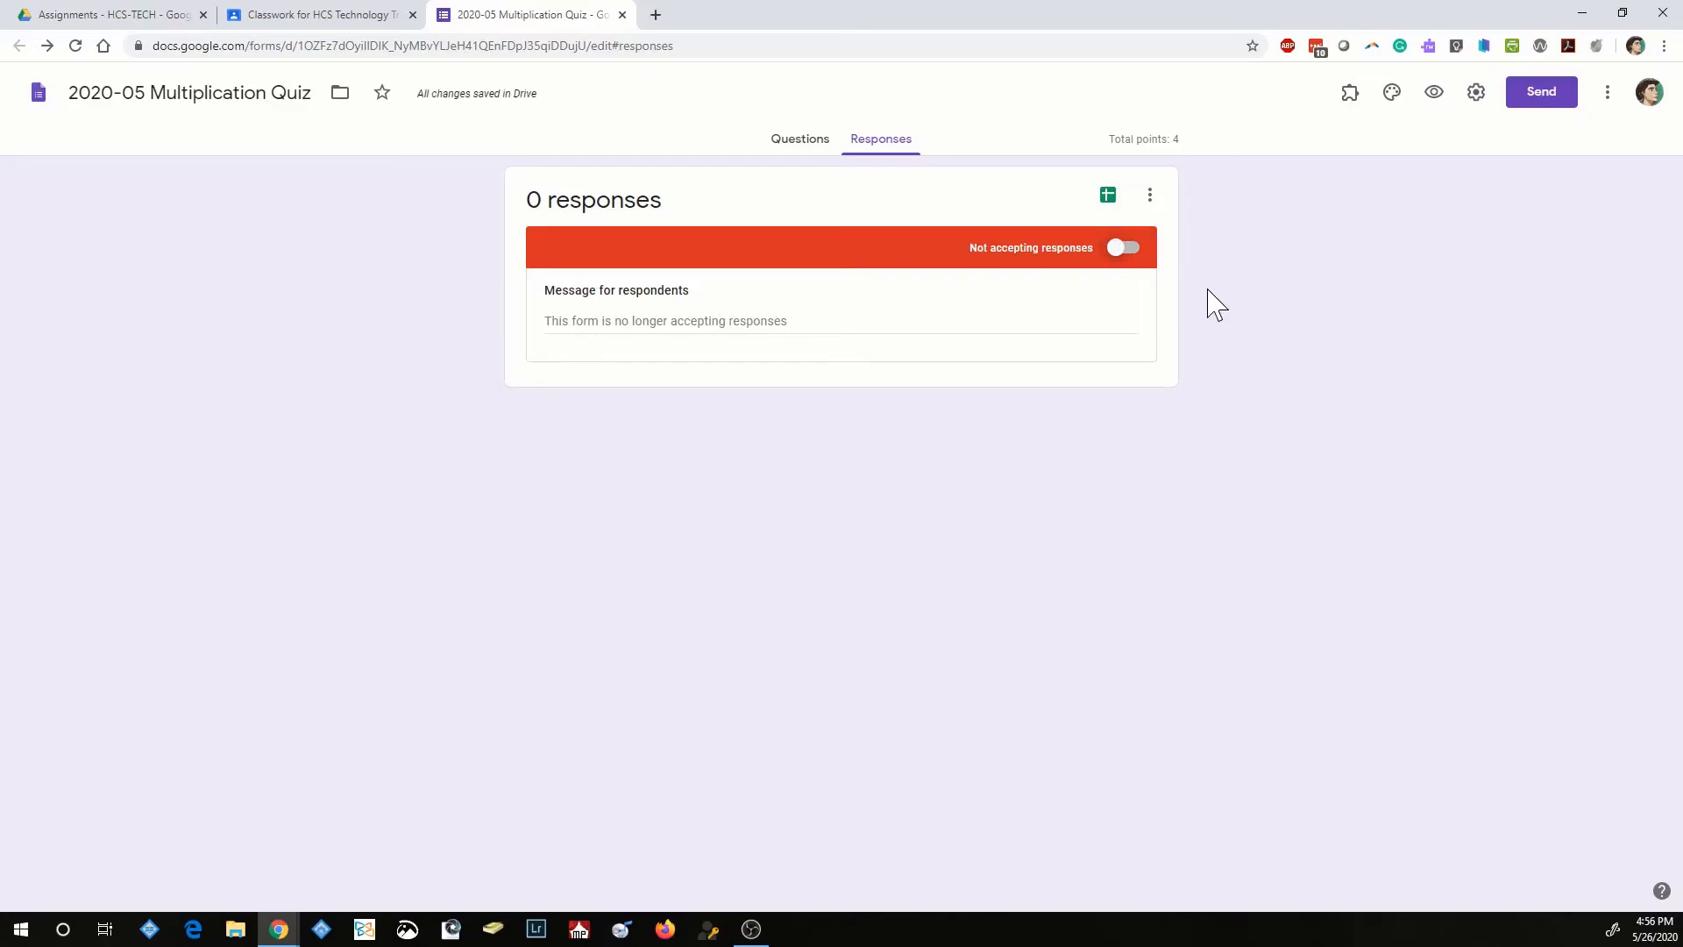
left_click(1126, 254)
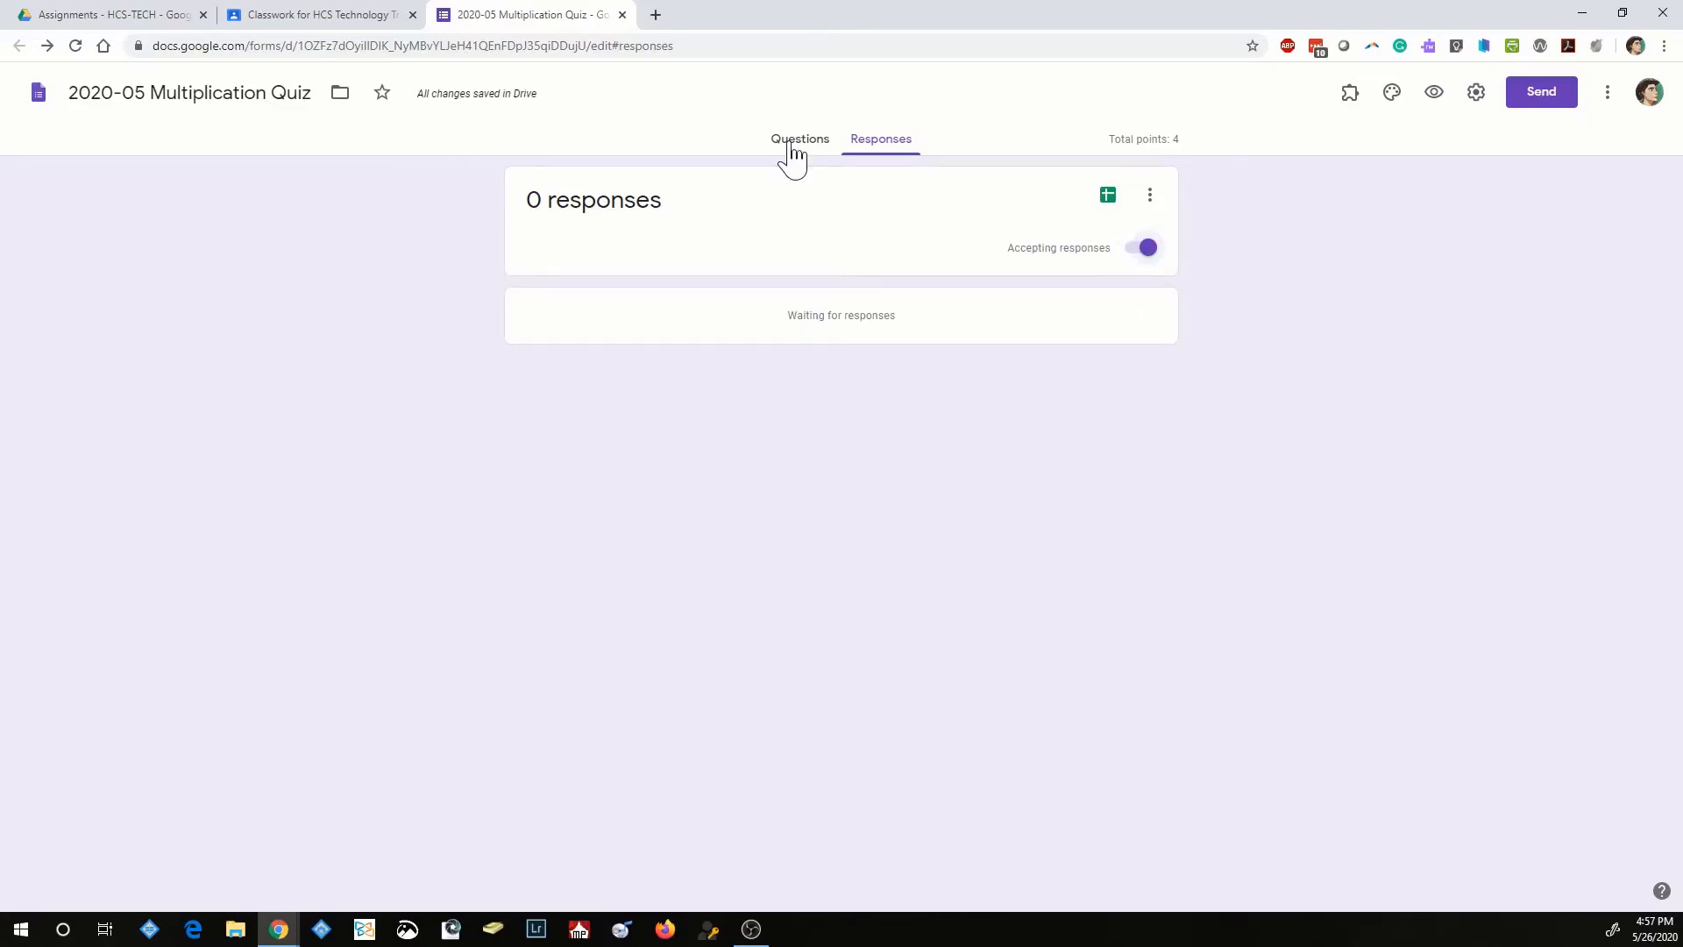
left_click(791, 142)
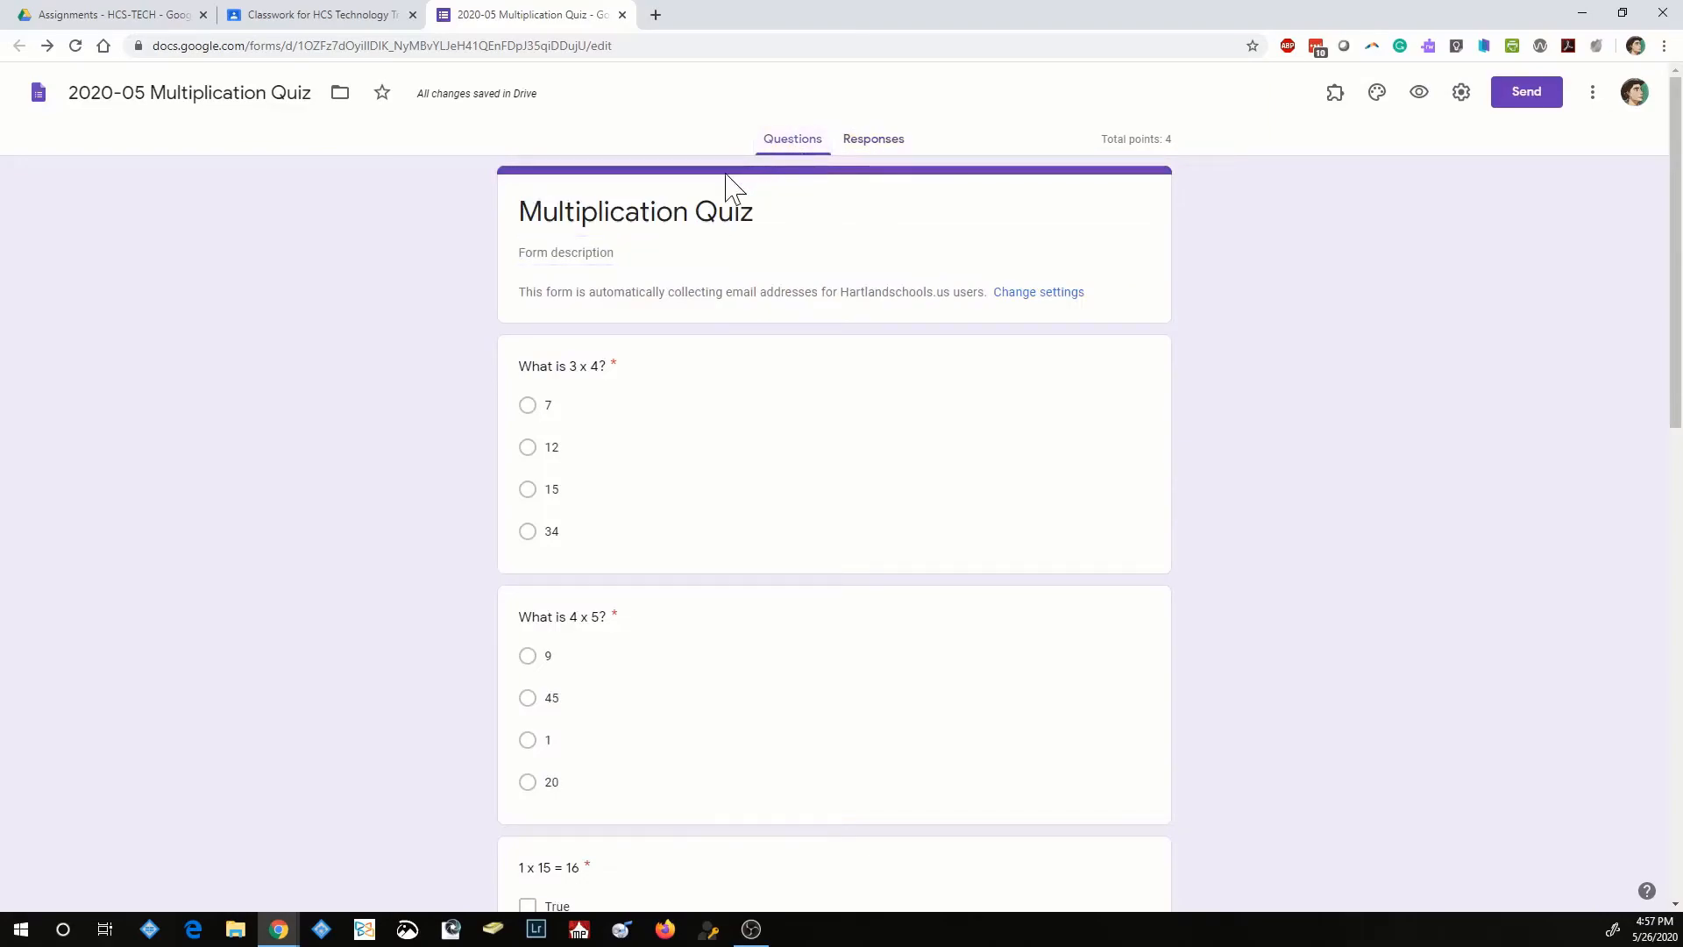
Close the quiz form and turn on locked mode on Chromebooks for the quiz attached to the Classroom assignment
left_click(621, 15)
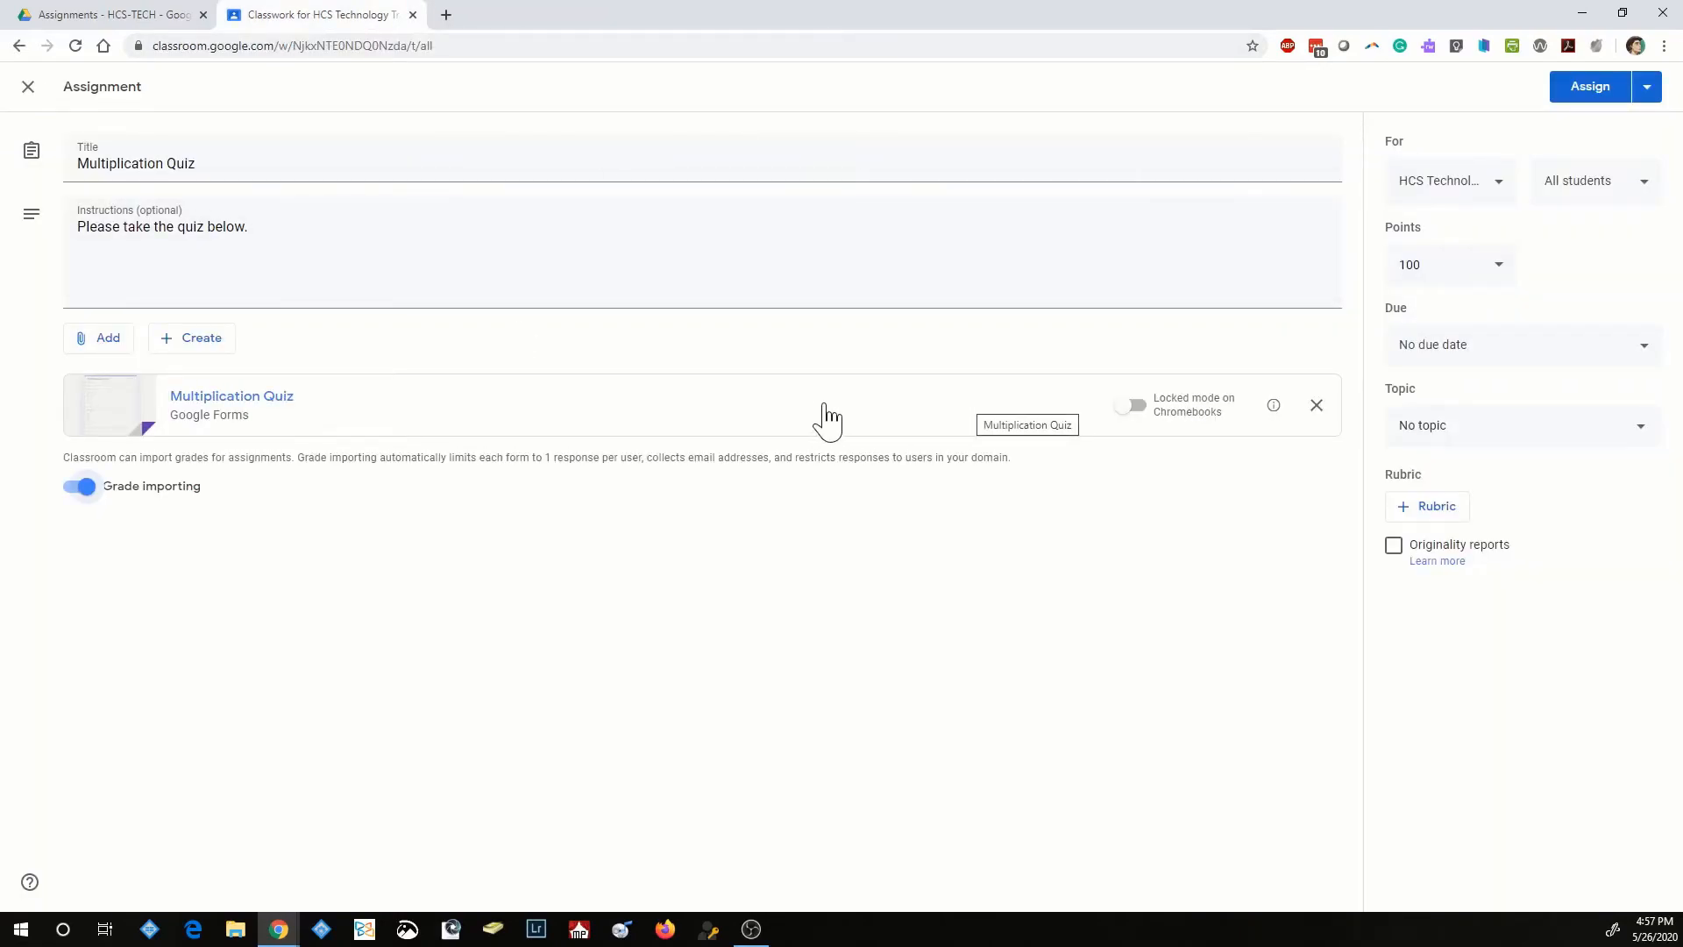
left_click(1132, 408)
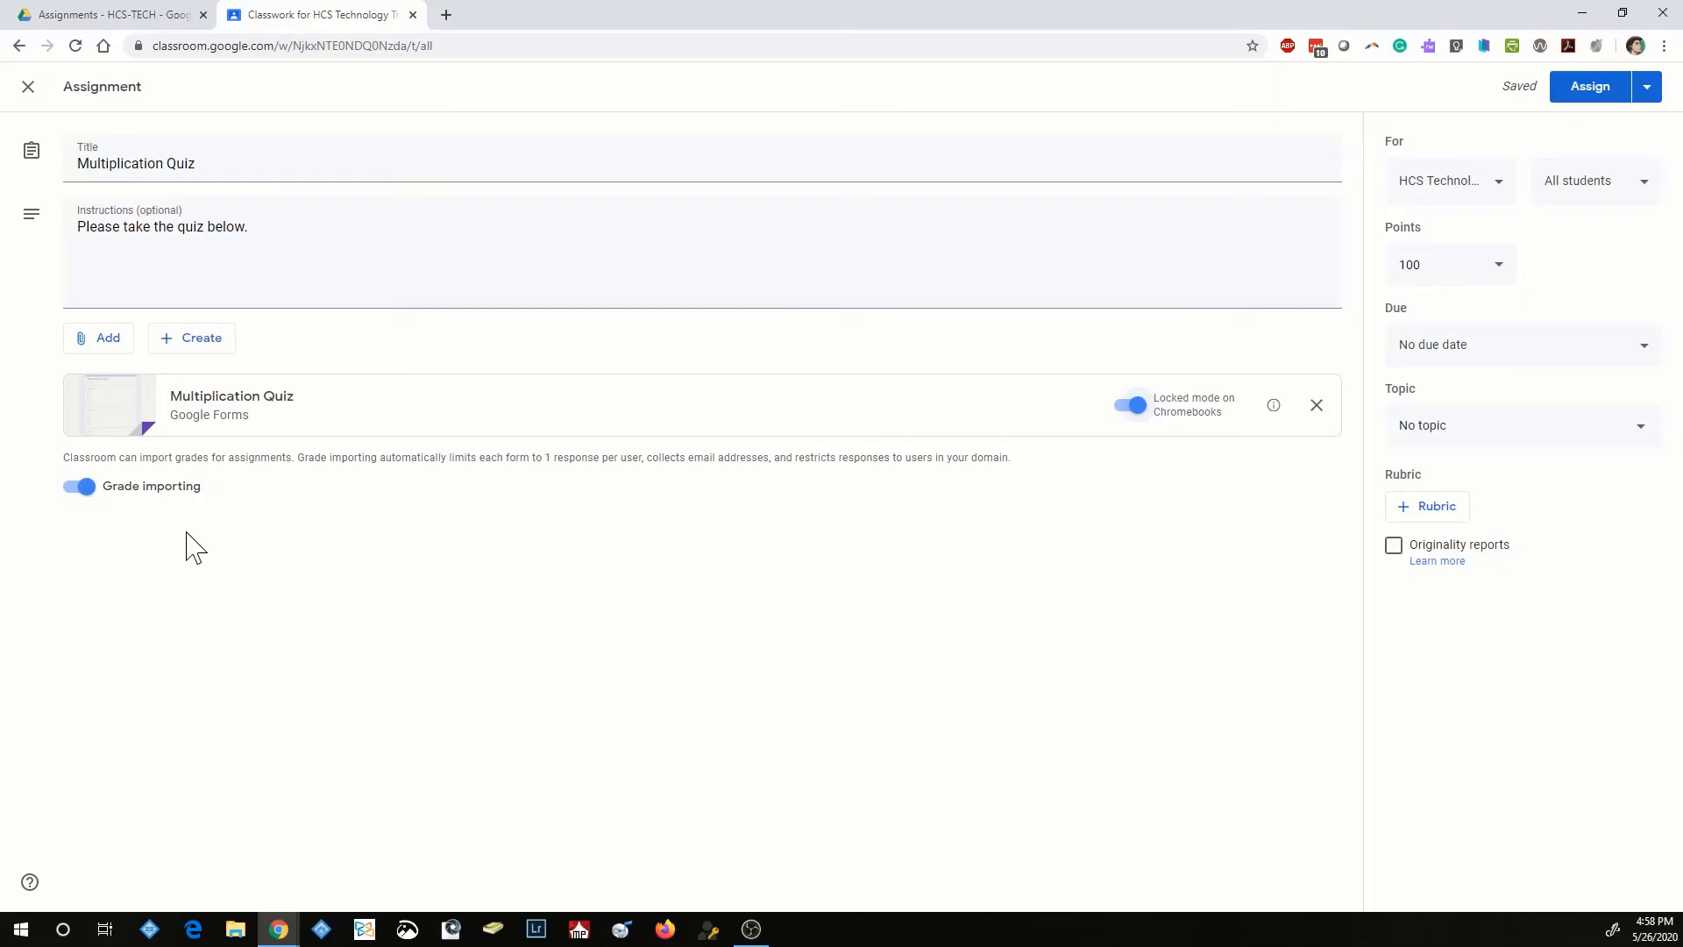
Check which classes and students the assignment can be given to, leaving the selection as it is
left_click(1504, 200)
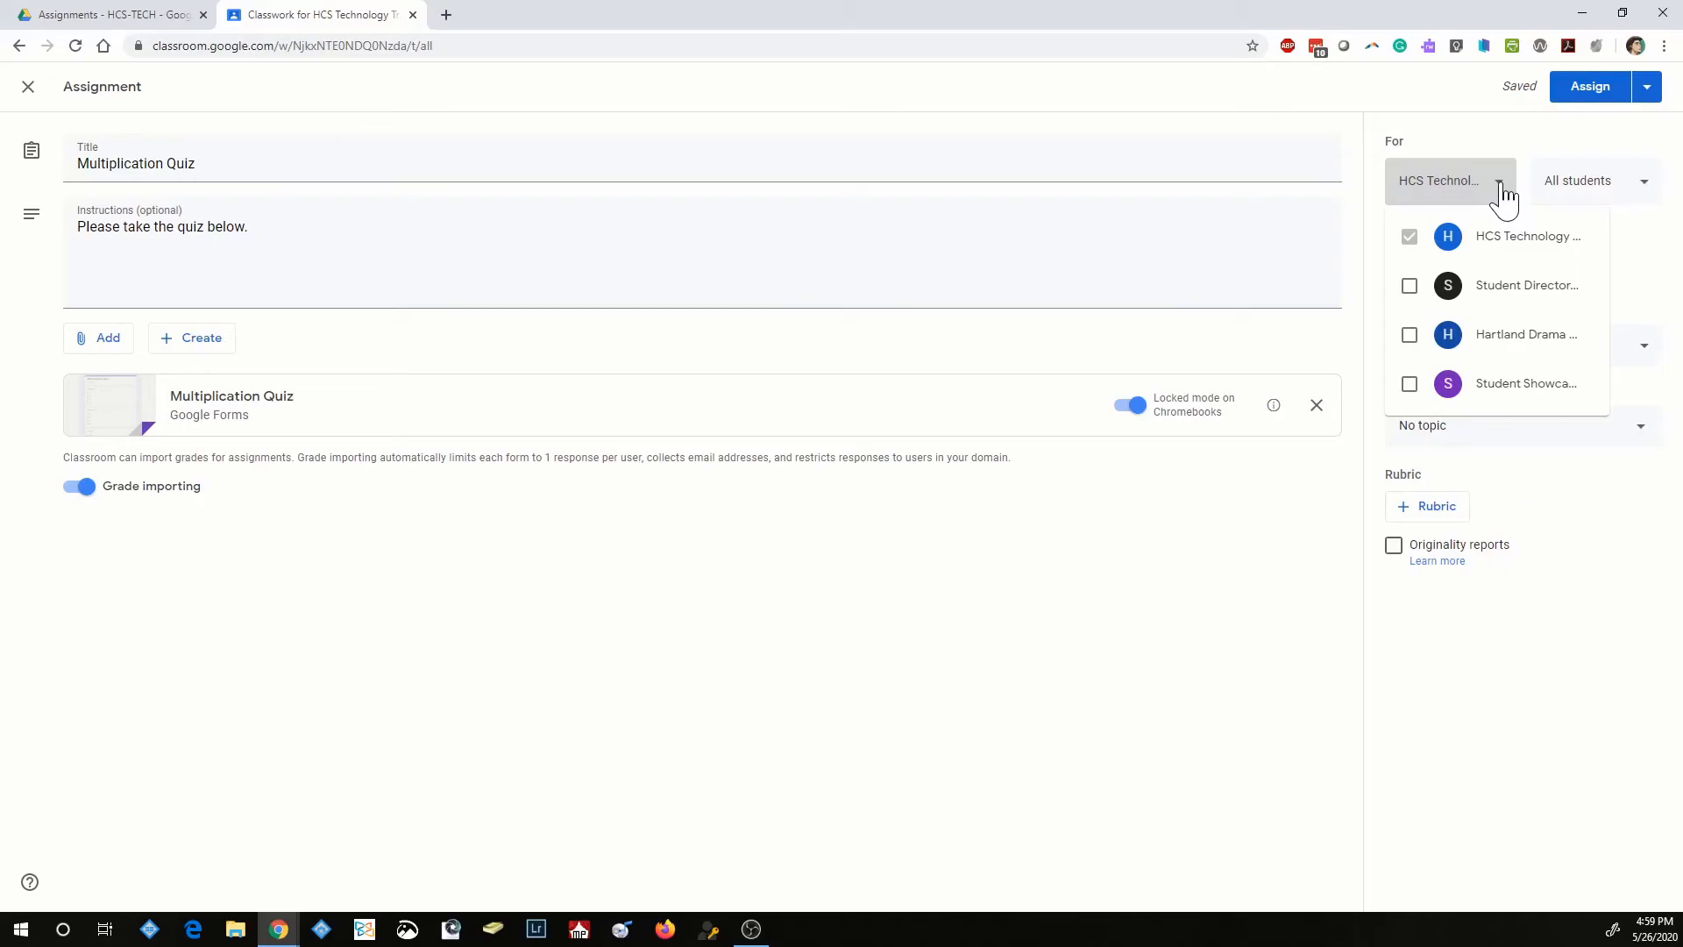
left_click(1502, 195)
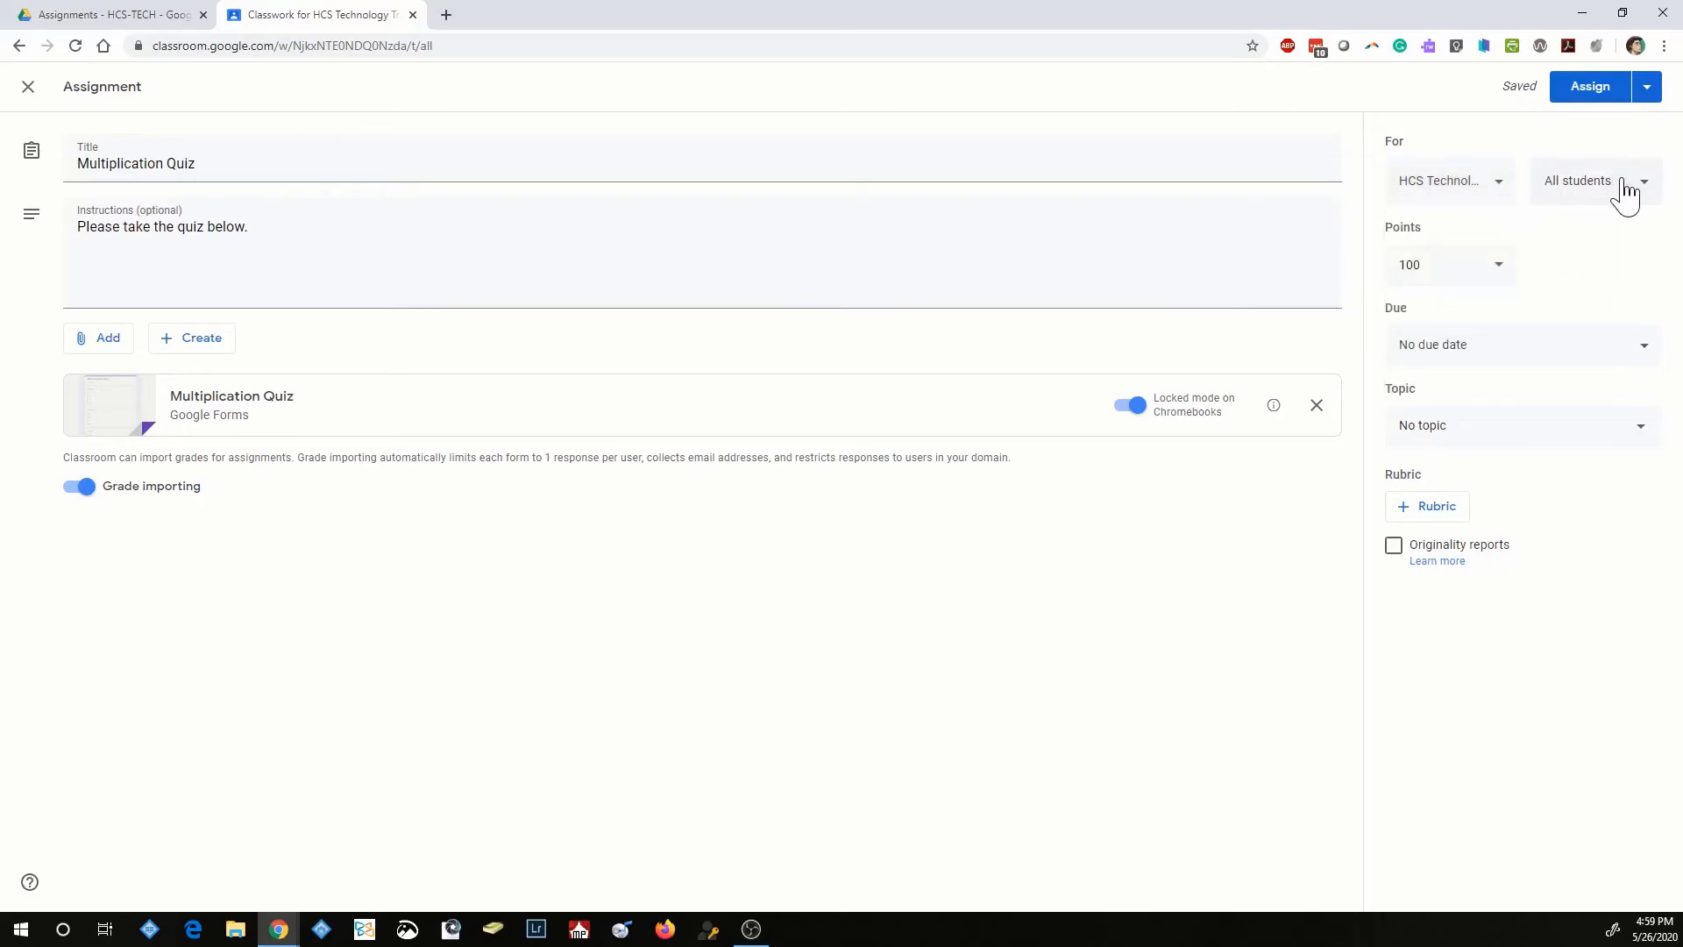
left_click(1648, 191)
left_click(1648, 193)
Set the assignment's points to 4
left_click_drag(1440, 264, 1328, 267)
type("4")
left_click(1611, 274)
Set the assignment's due date to Friday, May 29, 2020
left_click(1646, 349)
left_click(1502, 413)
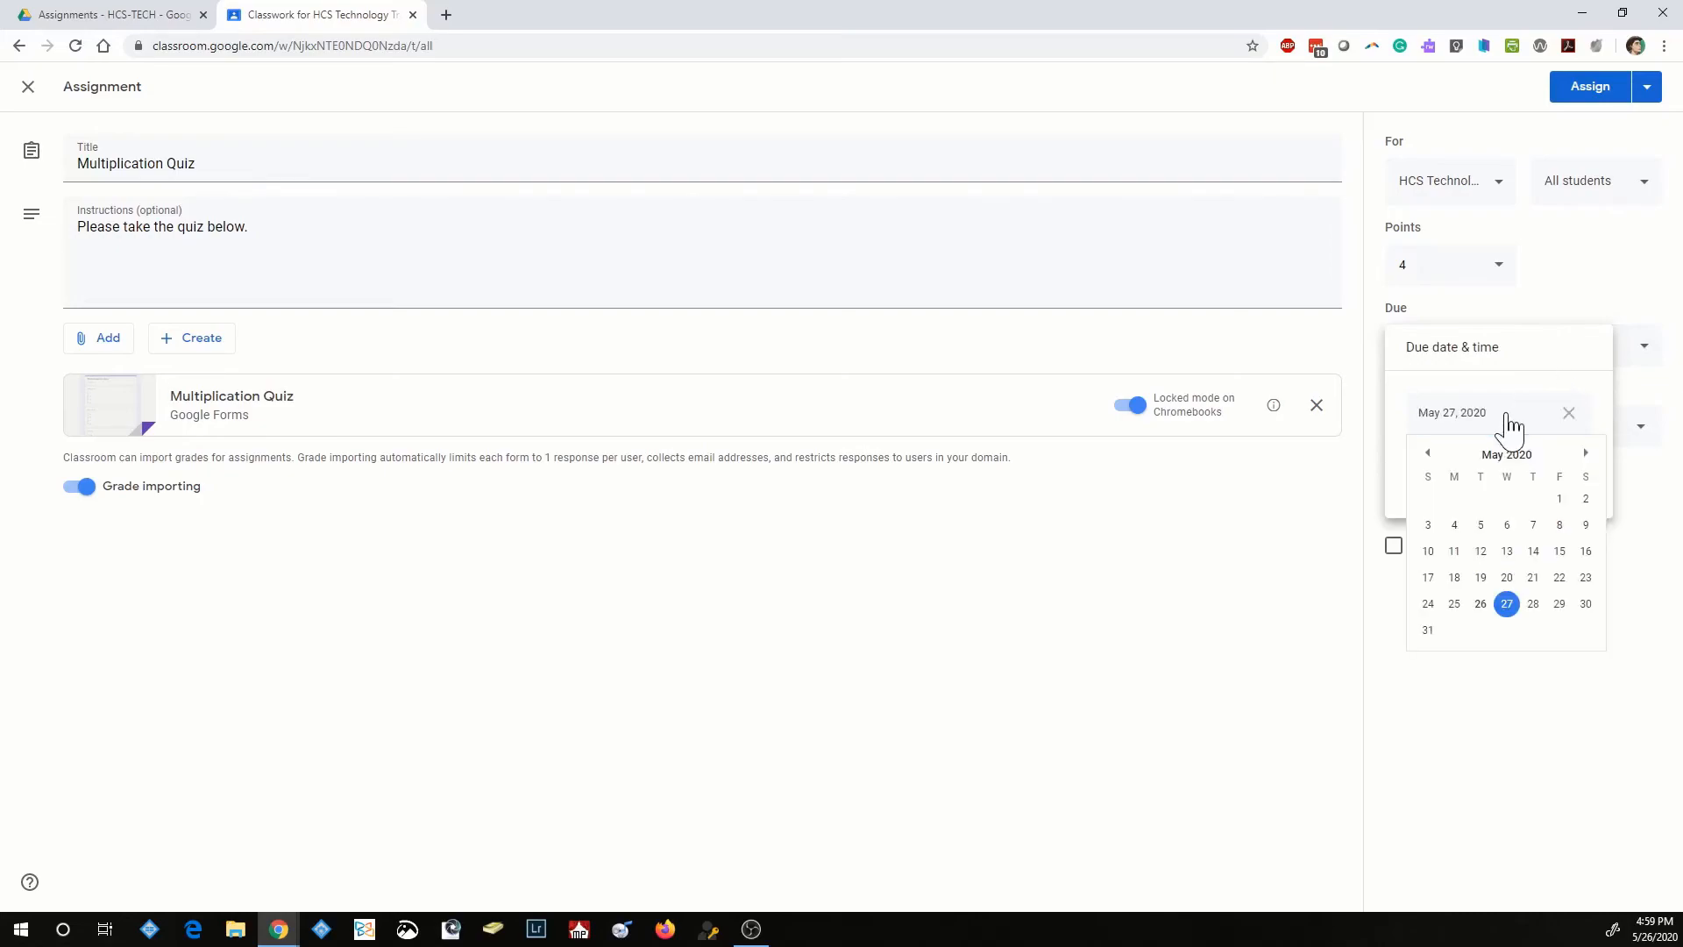
left_click(1569, 605)
left_click(1561, 302)
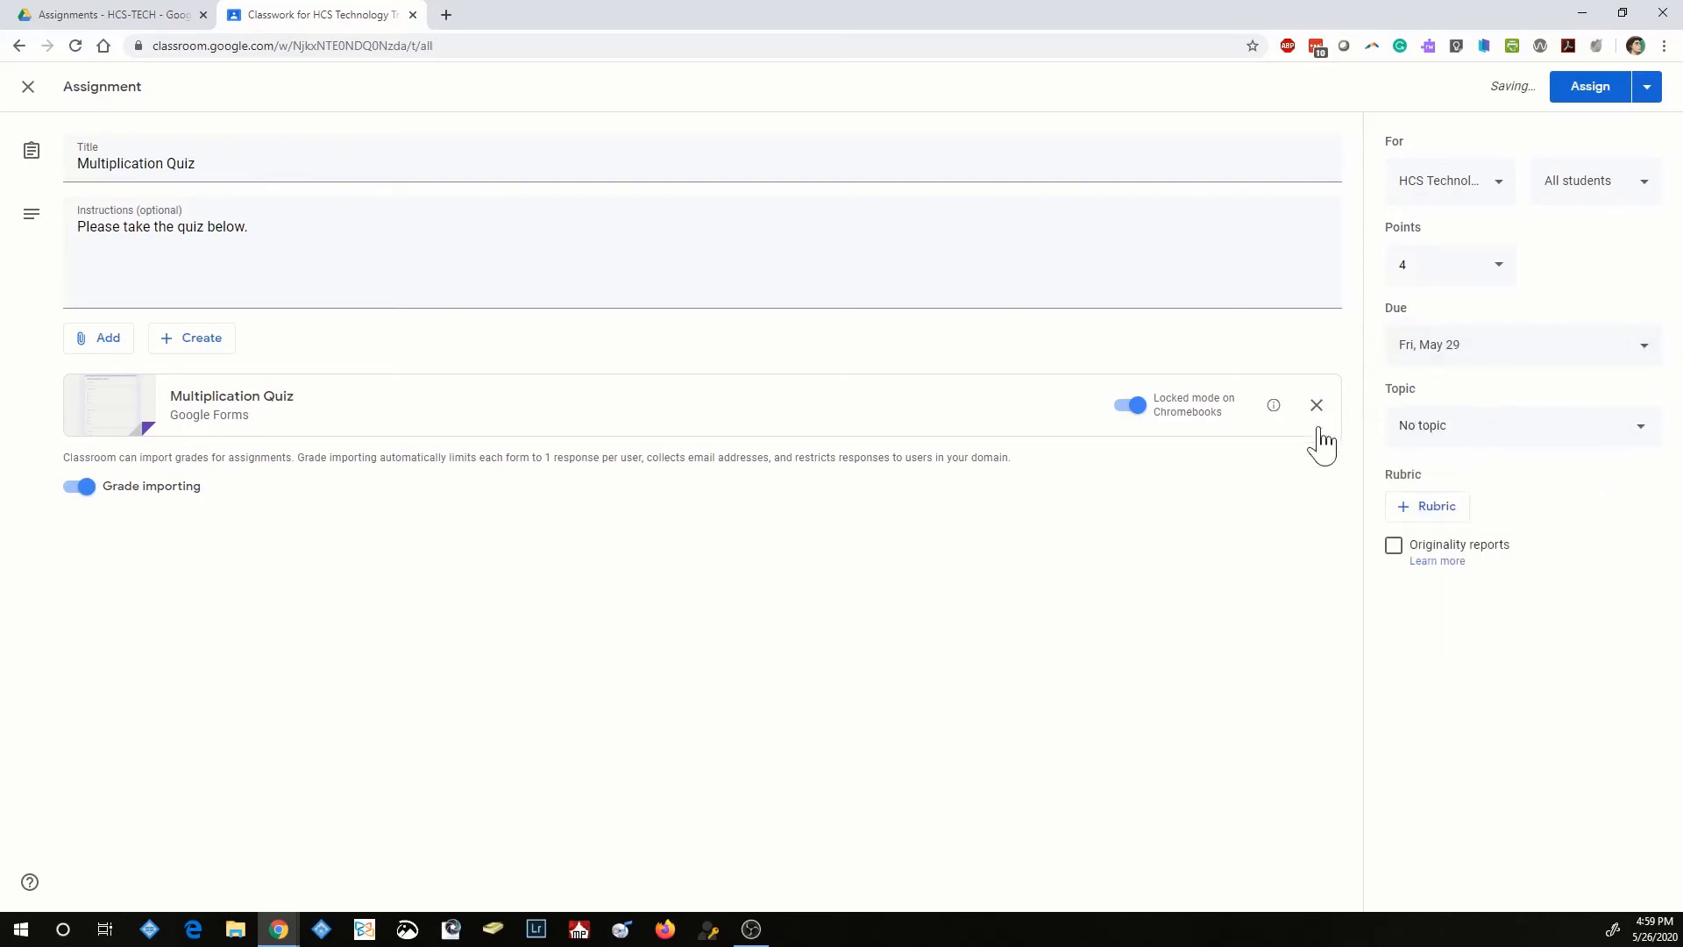
Create a new topic named Math Quizzes for the assignment
left_click(1522, 438)
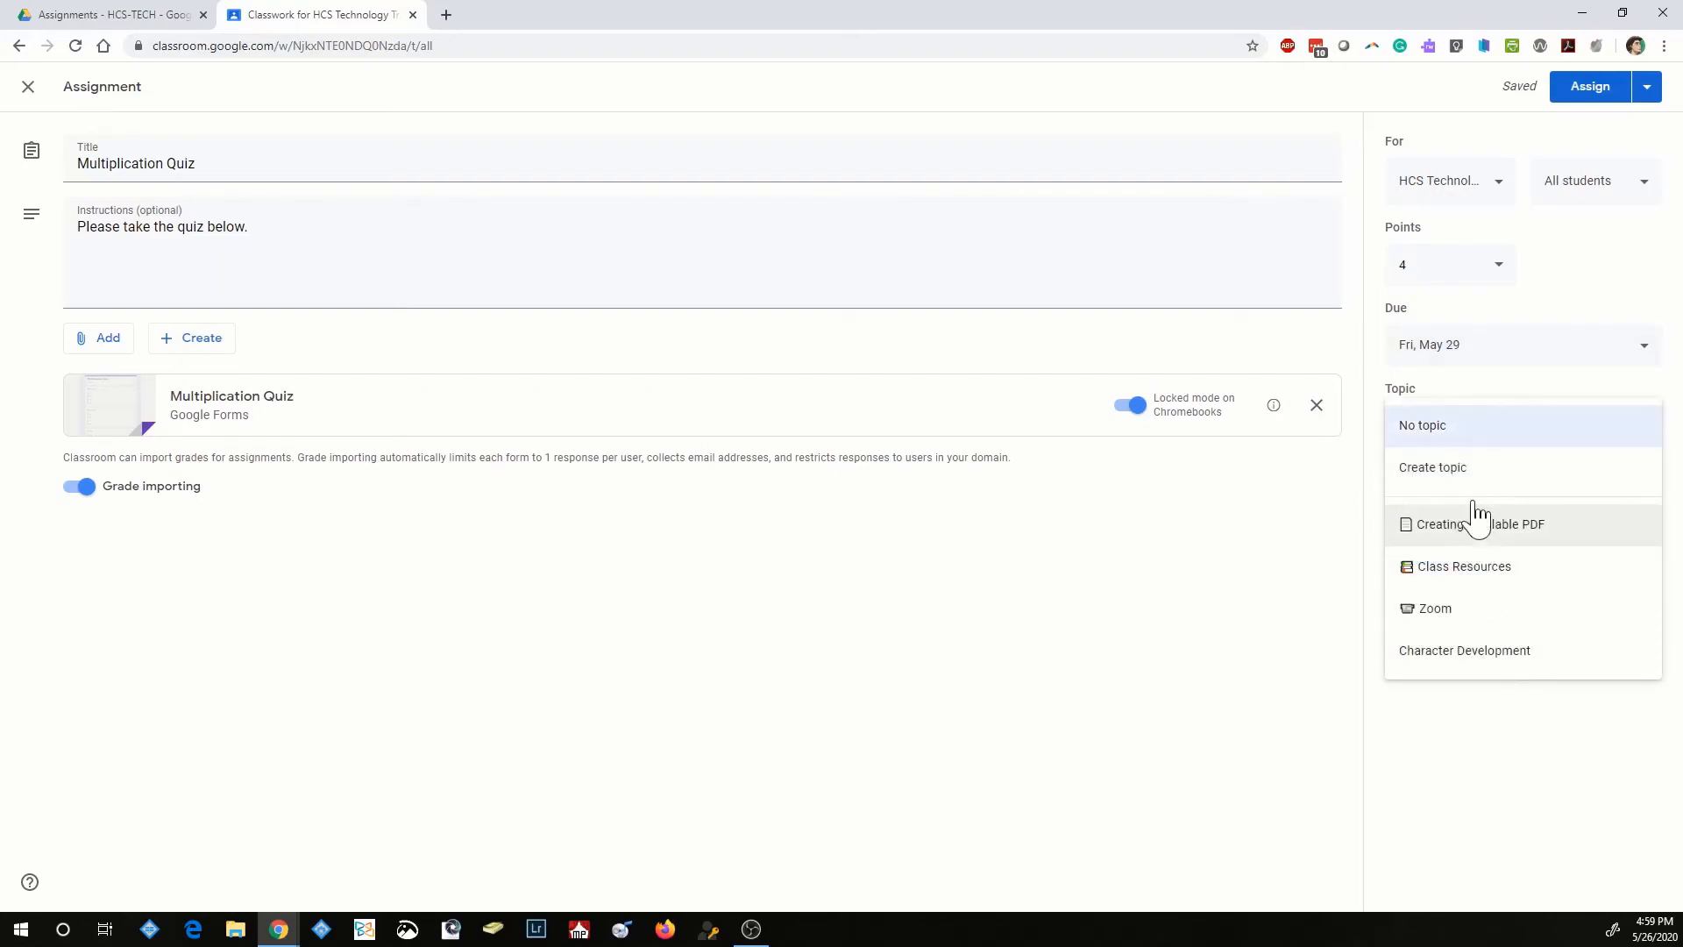
left_click(1457, 474)
type("Math Quizzes")
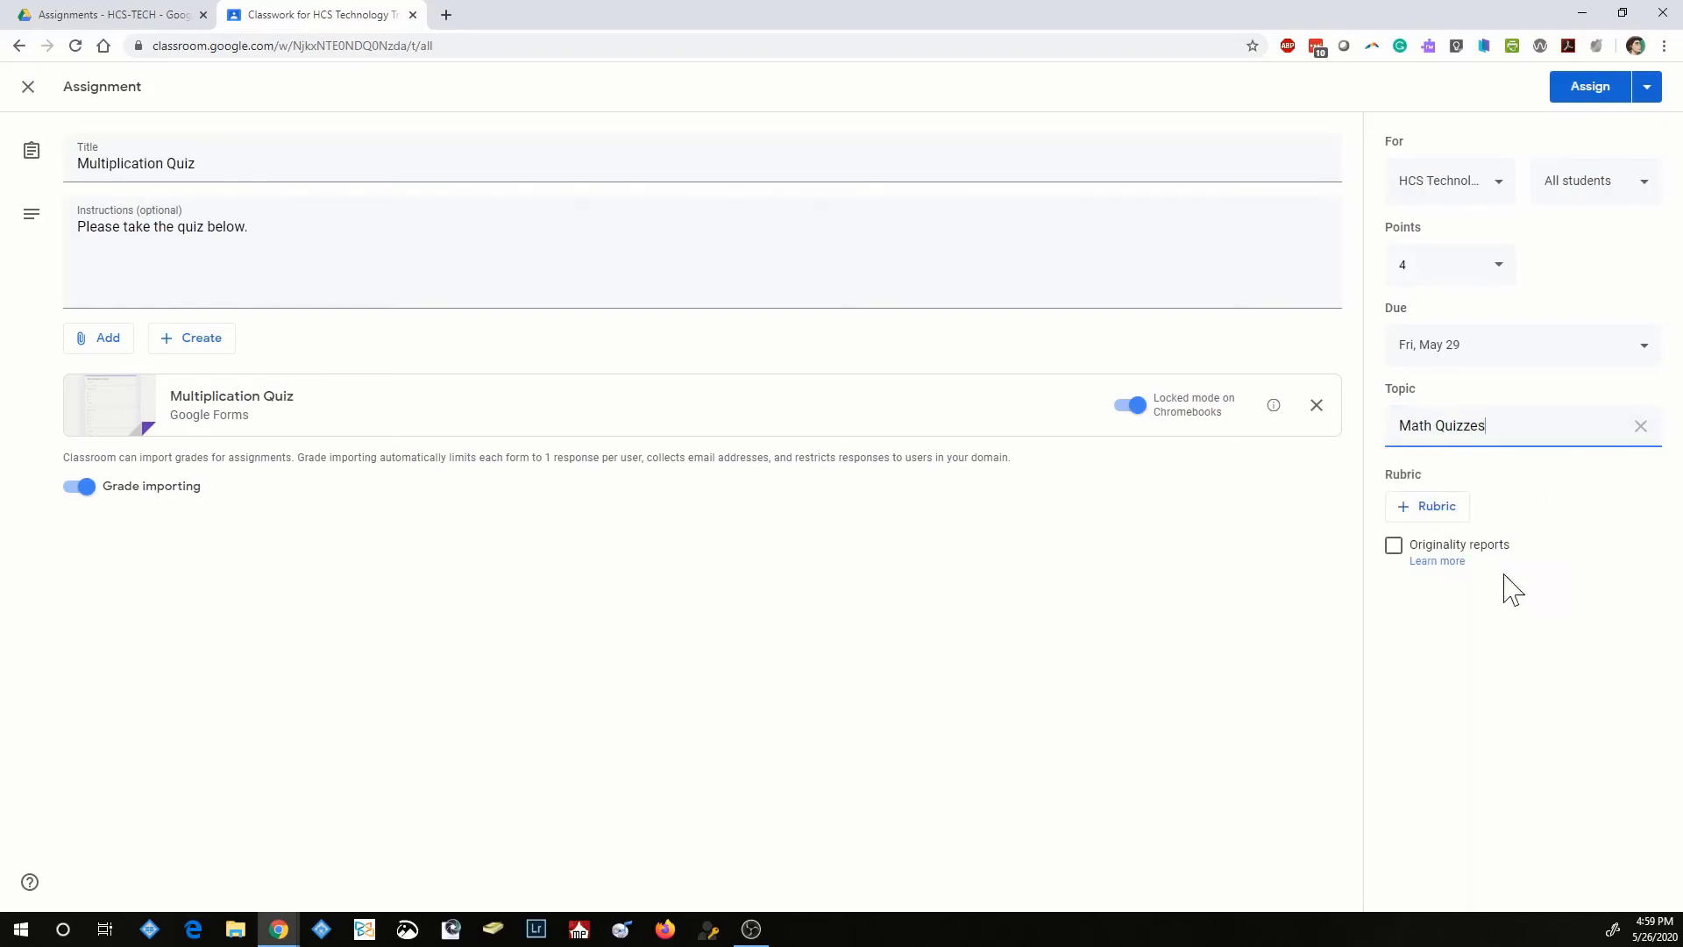
left_click(1459, 655)
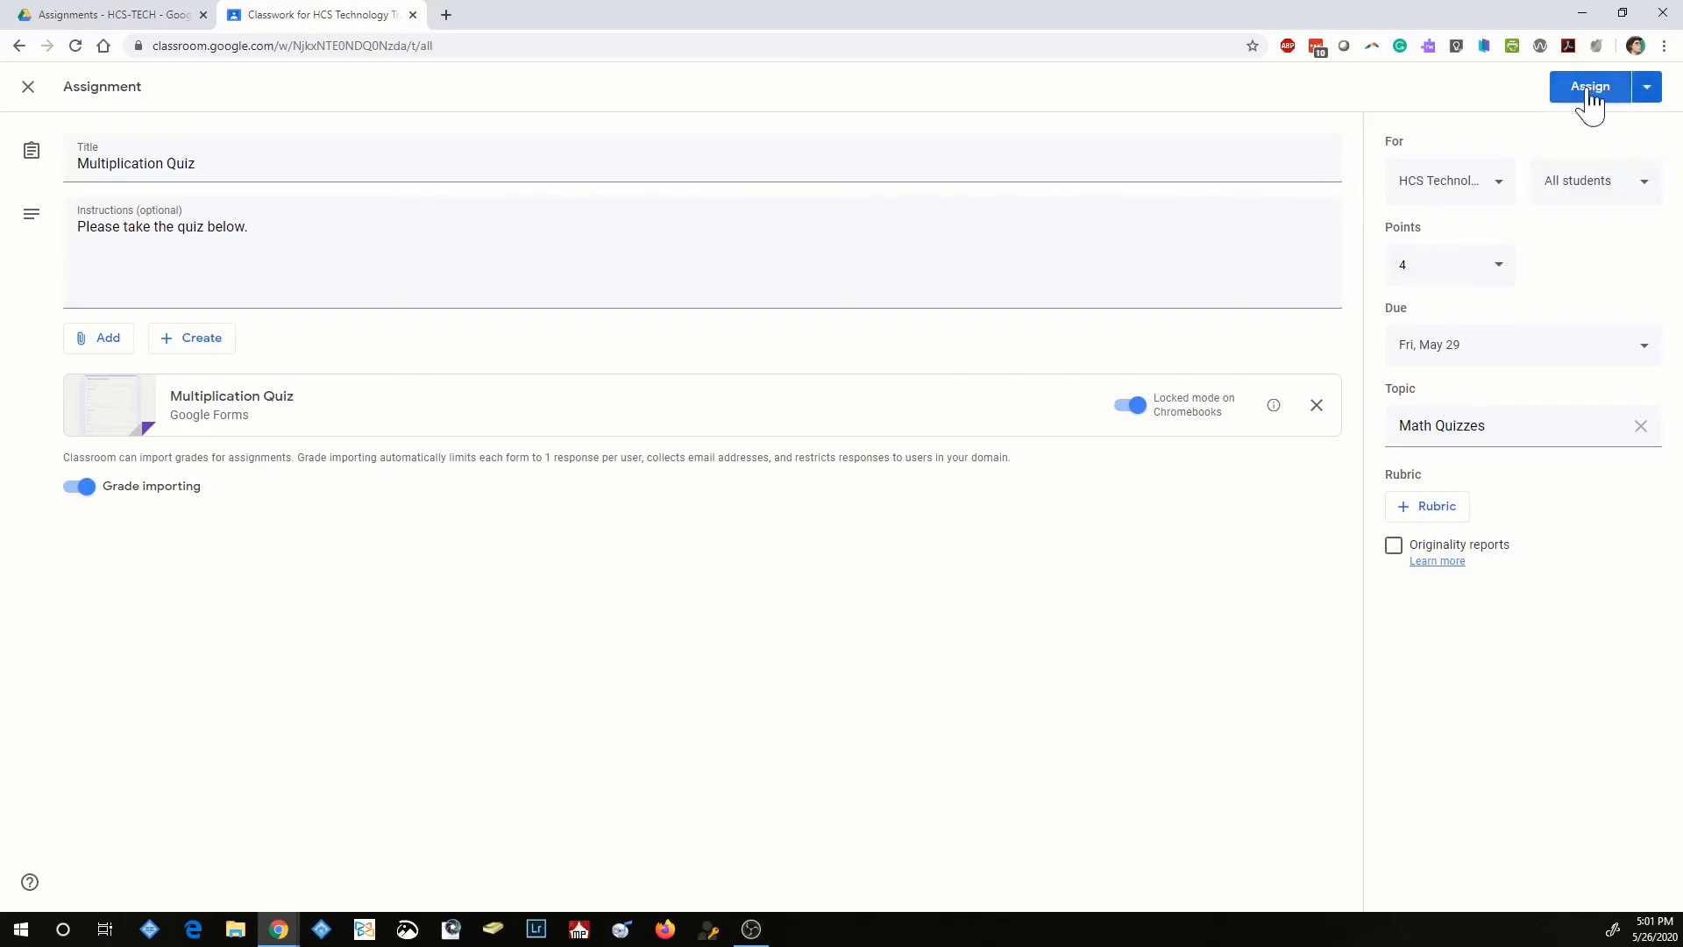
Check the alternative posting options, then assign the Multiplication Quiz to all students immediately and confirm
left_click(1648, 89)
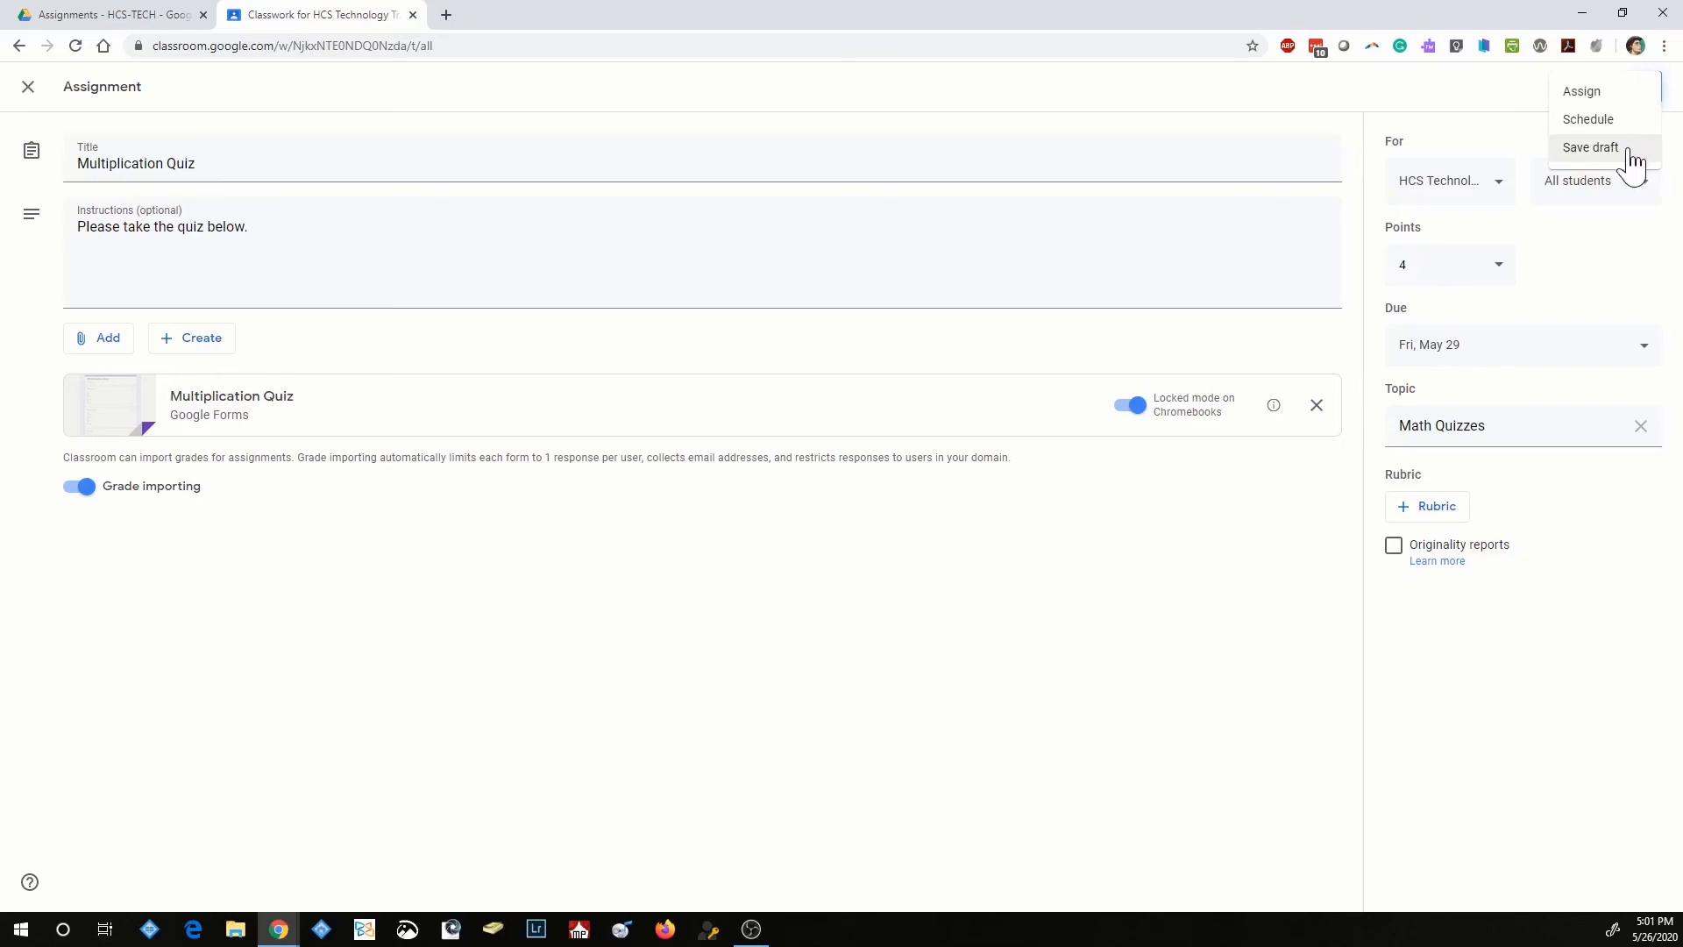
left_click(1496, 665)
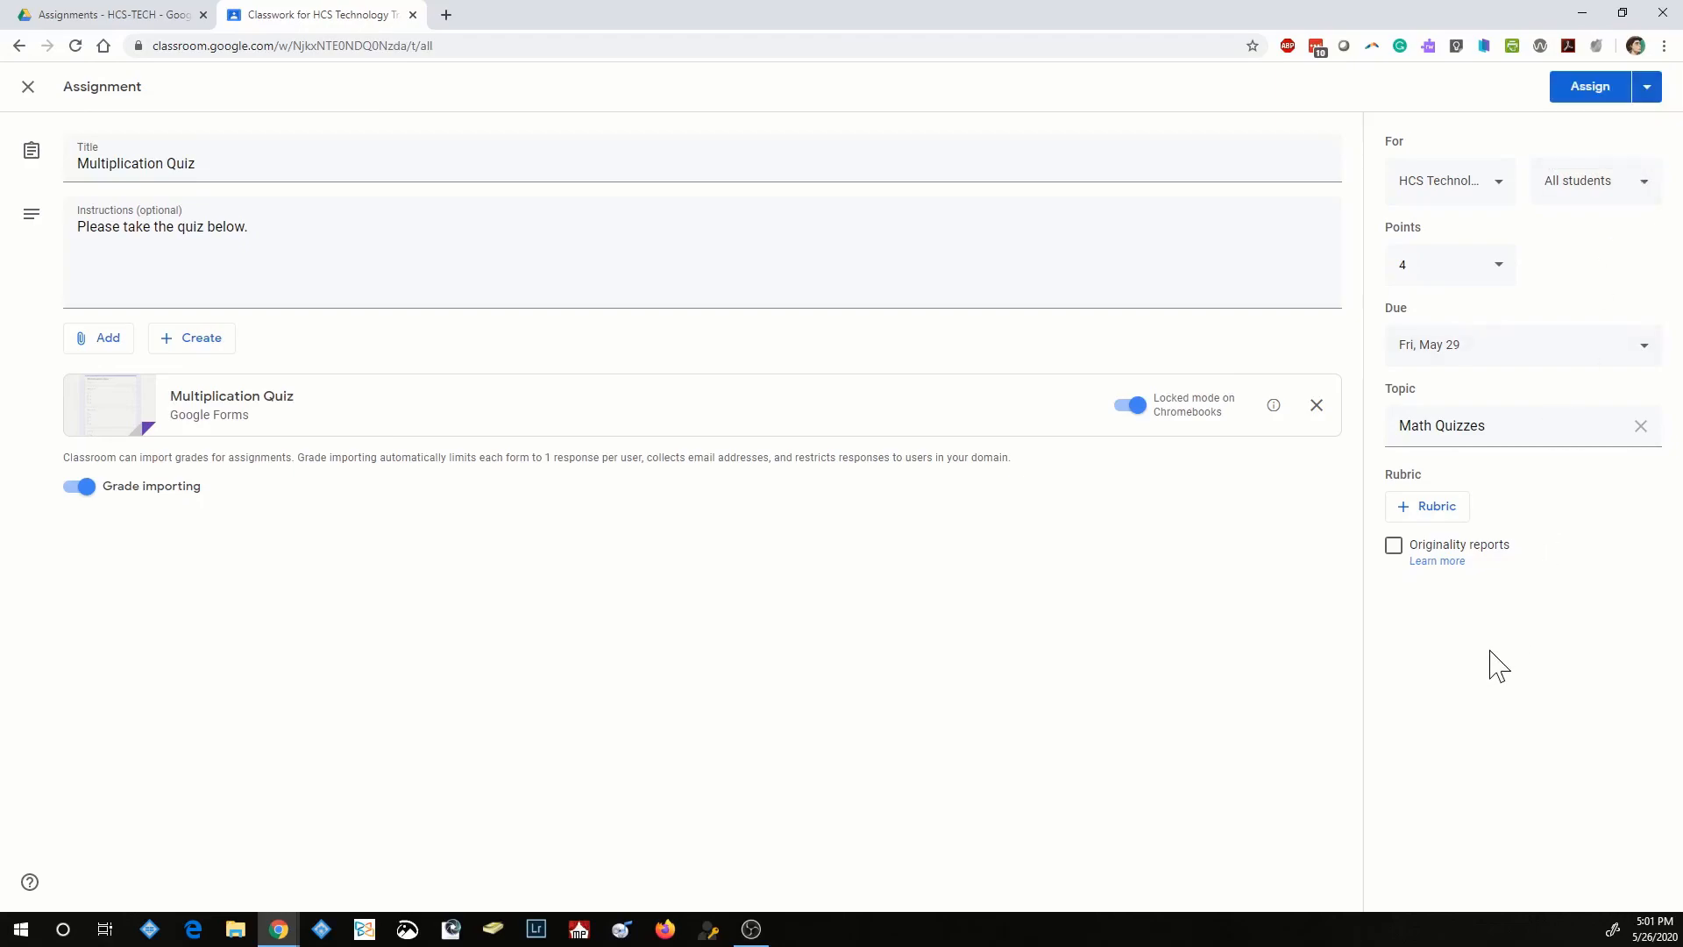
left_click(1586, 93)
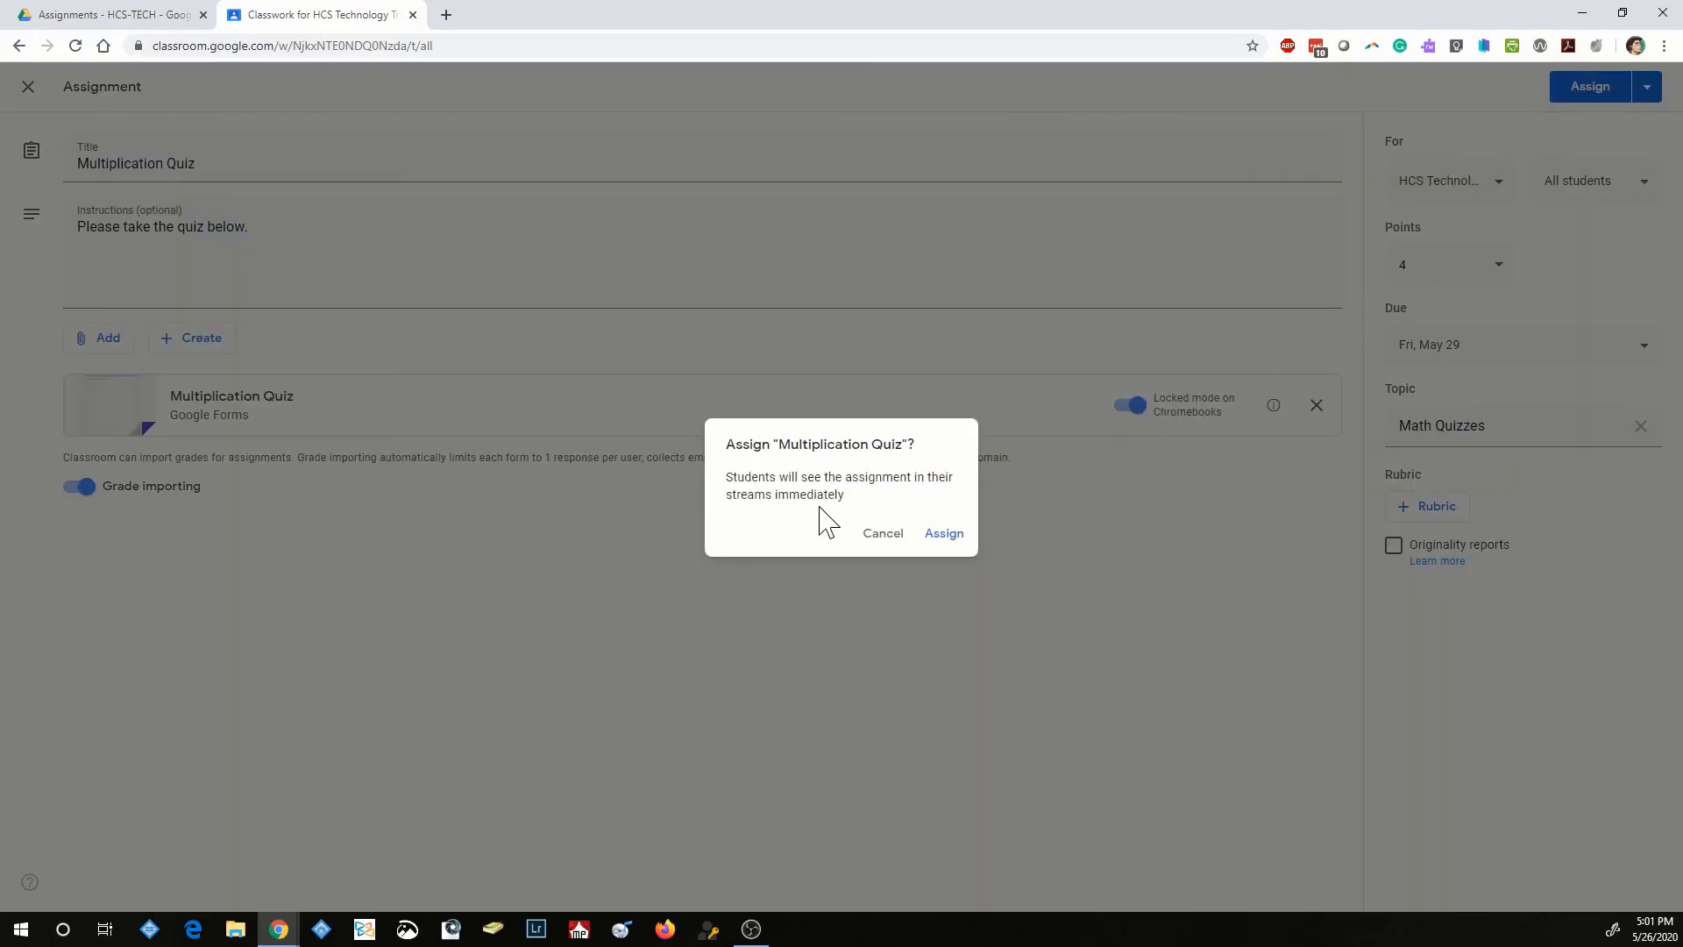
left_click(946, 539)
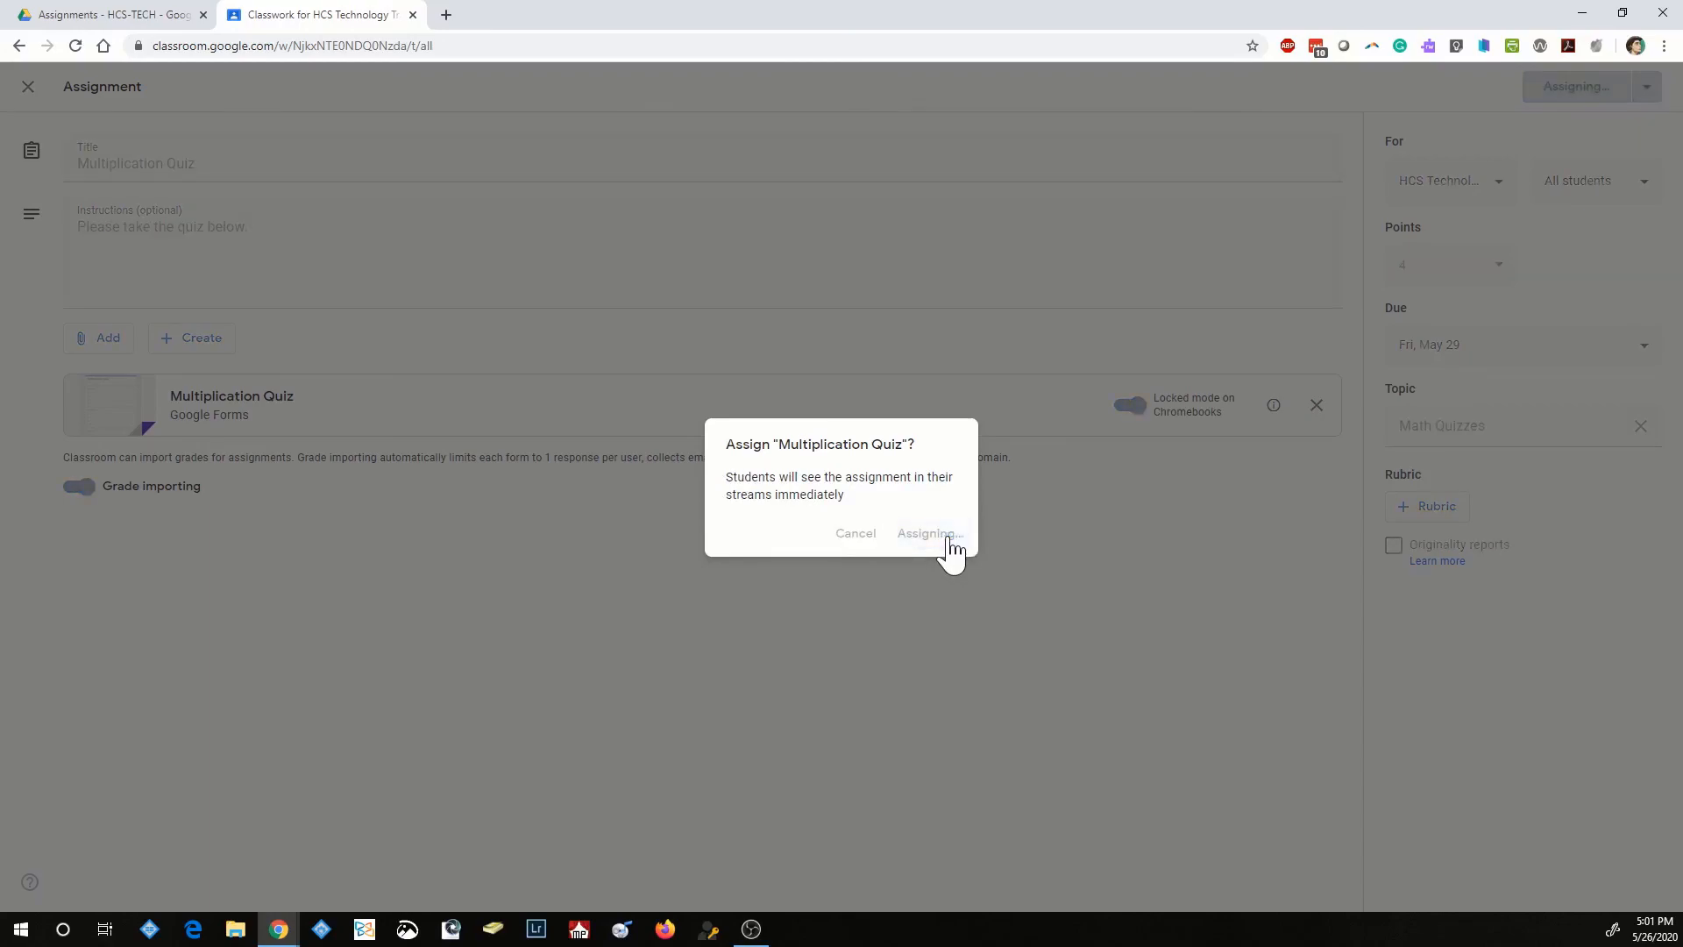